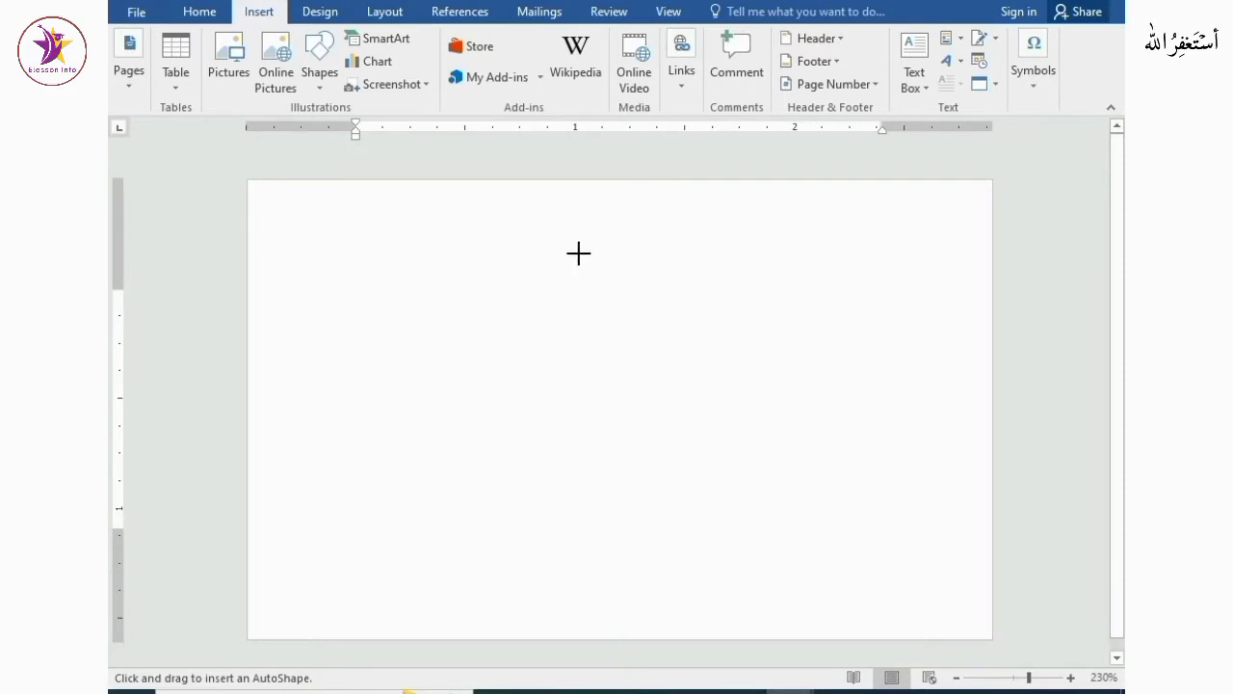
# Draw a thin vertical shape about 1.9" tall and 0.05" wide and fill it with orange
pyautogui.scroll(1, 578, 254)
pyautogui.moveTo(571, 213); pyautogui.dragTo(574, 649)
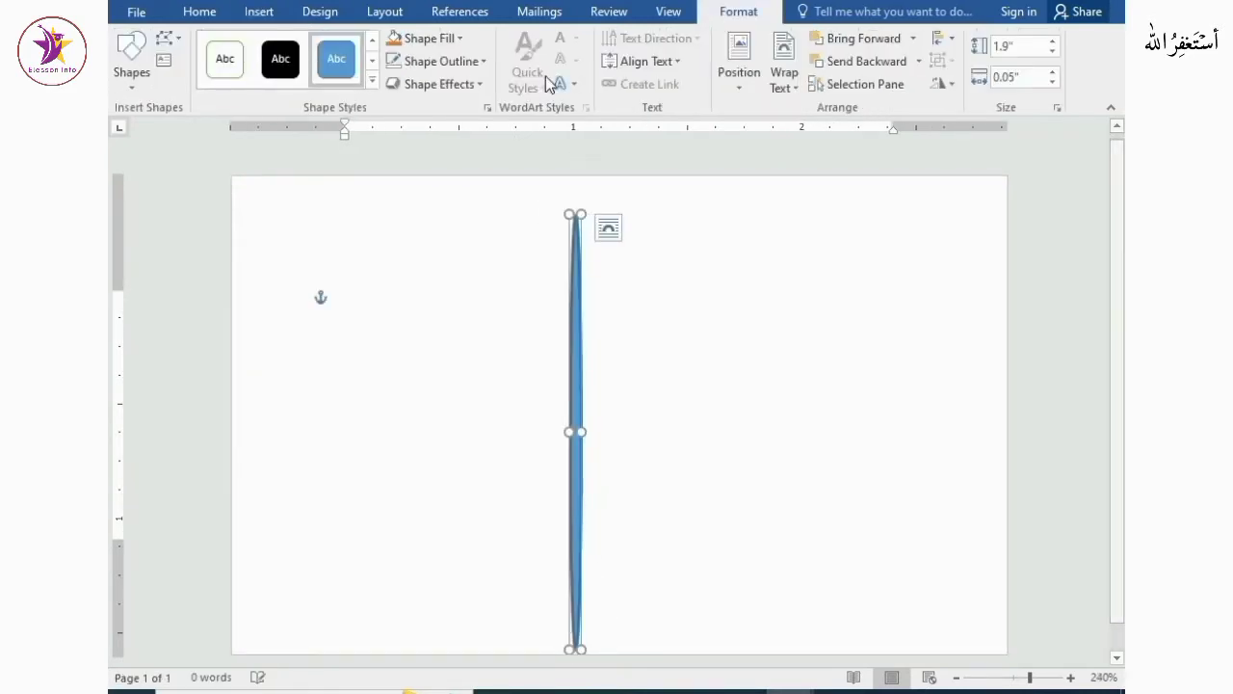
pyautogui.click(460, 37)
pyautogui.click(457, 254)
pyautogui.click(464, 37)
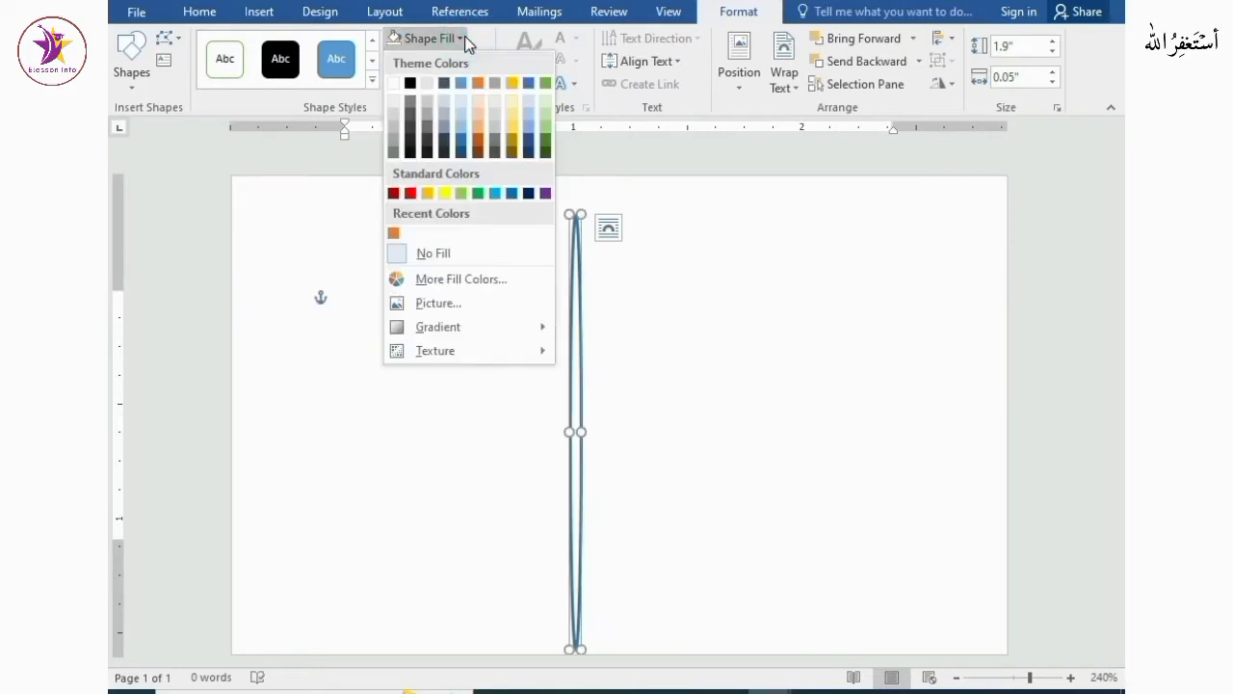
pyautogui.click(394, 234)
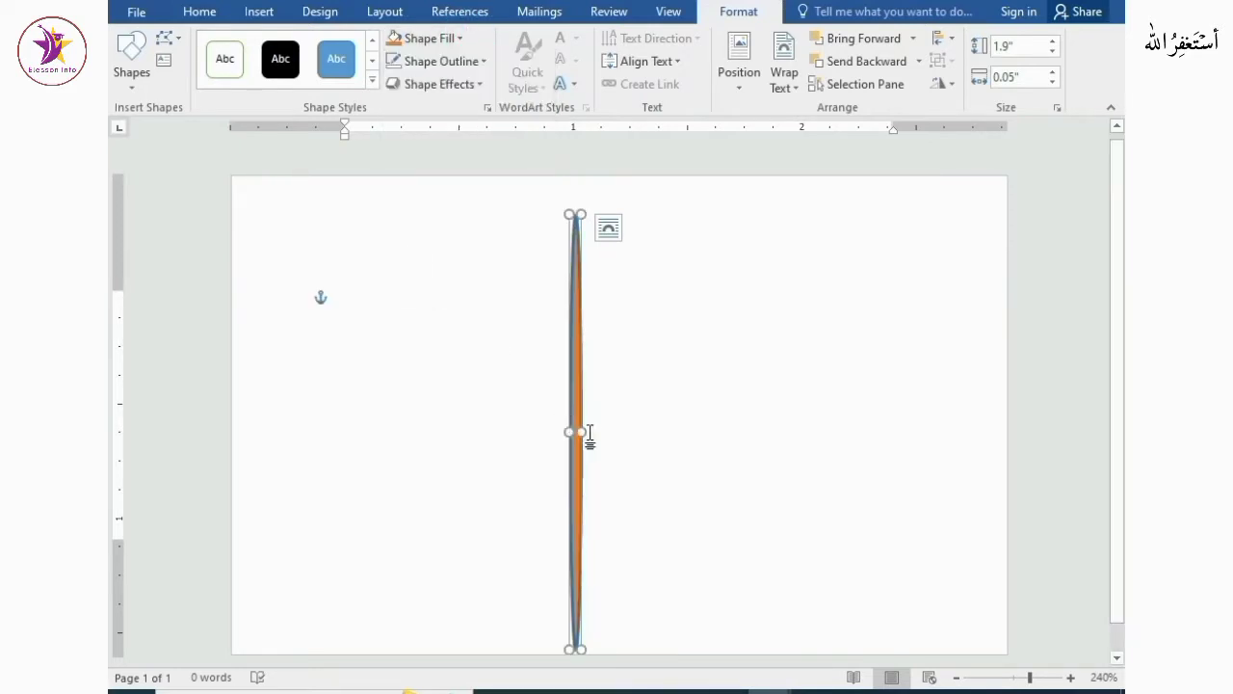
# Remove the outline from the thin orange shape
pyautogui.click(666, 385)
pyautogui.click(575, 337)
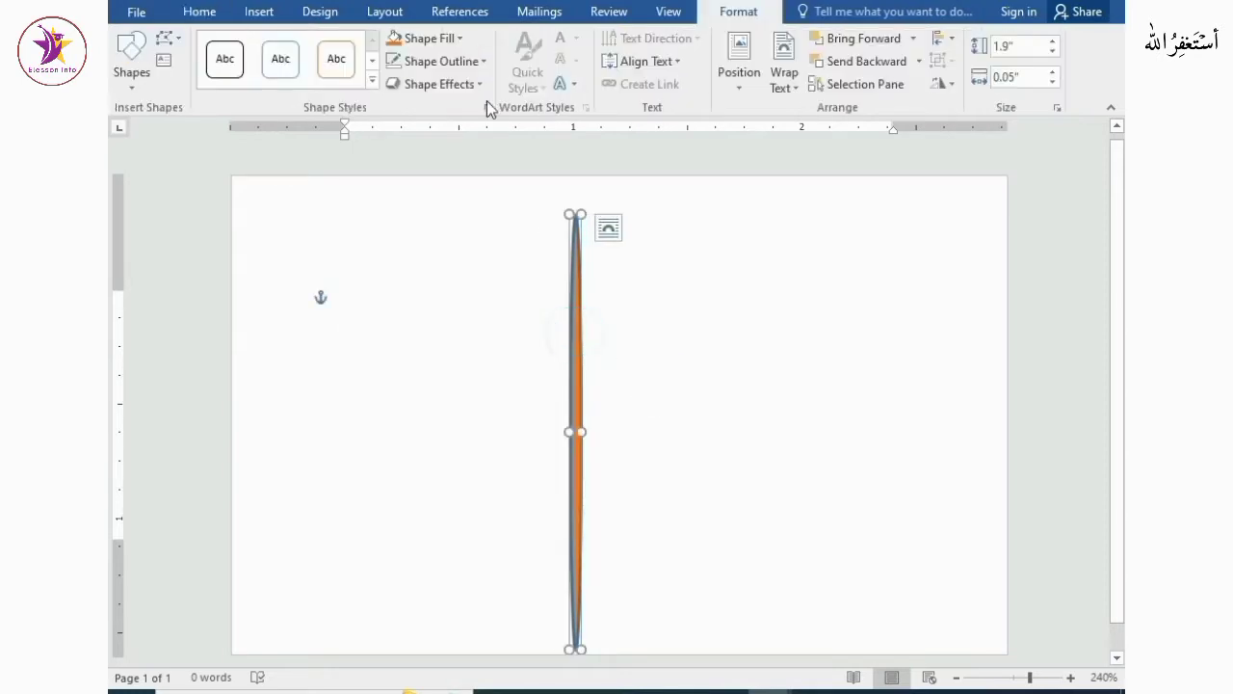
pyautogui.click(469, 61)
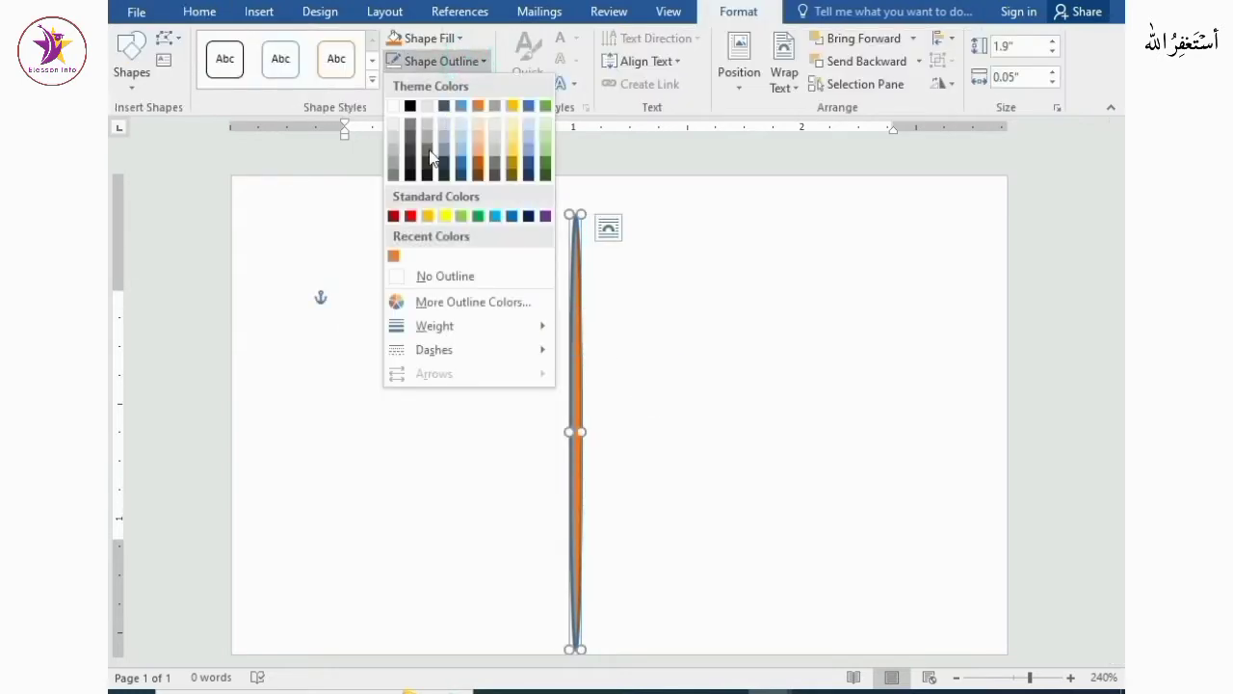
pyautogui.click(407, 275)
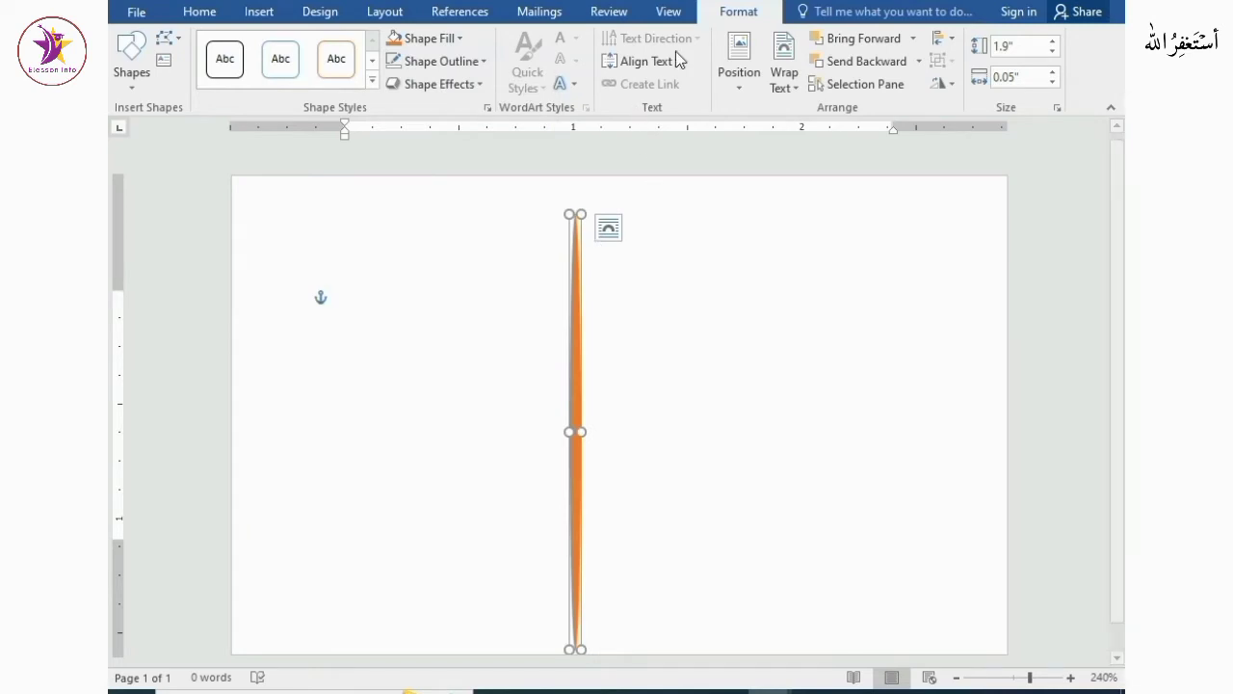
# Align the thin shape to the centre and middle of the margins
pyautogui.click(942, 38)
pyautogui.click(973, 87)
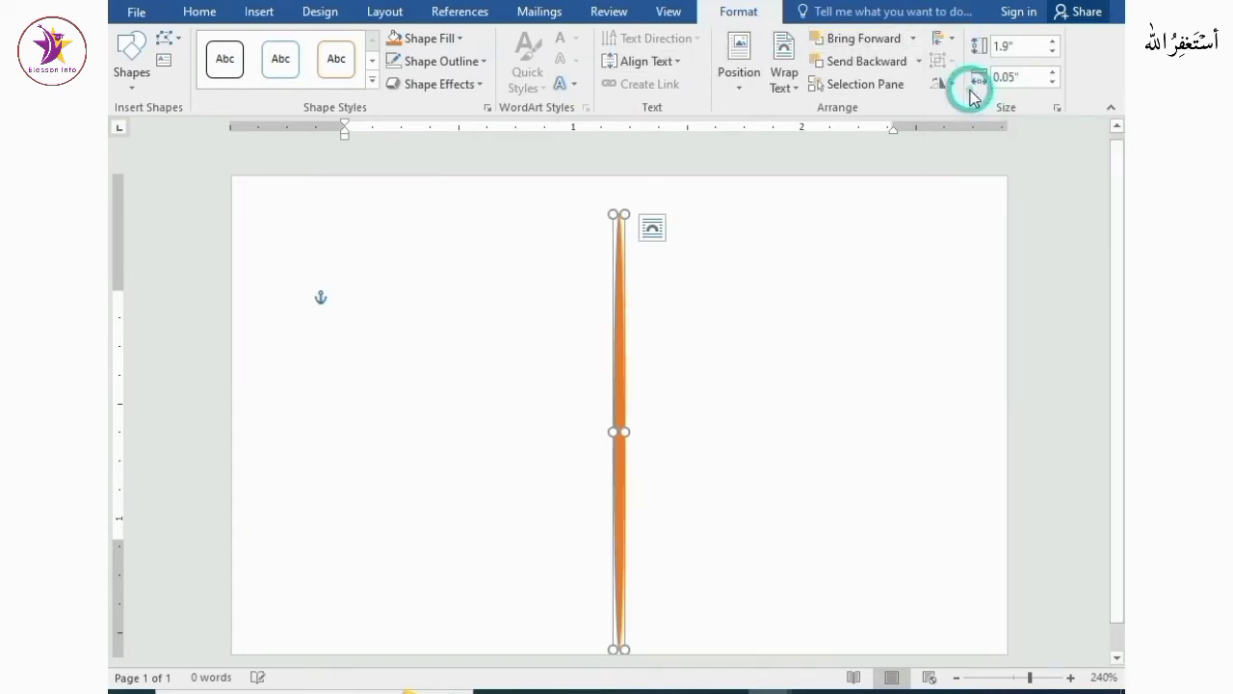
pyautogui.click(947, 43)
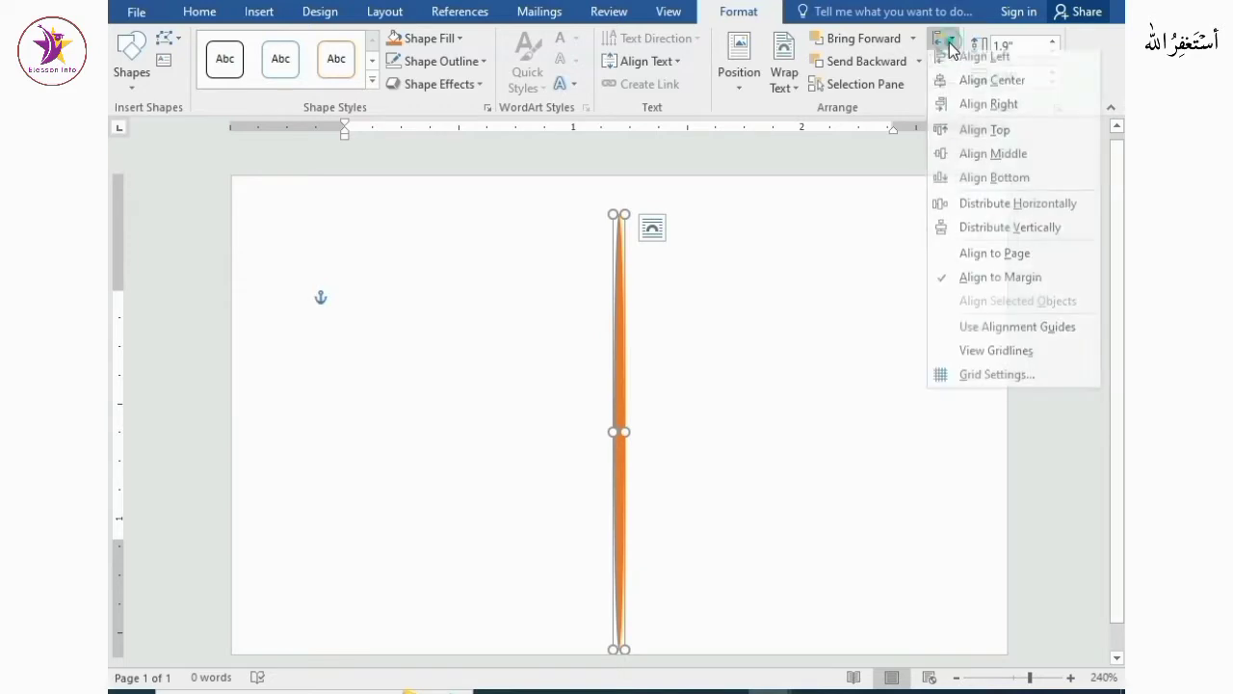
pyautogui.click(970, 159)
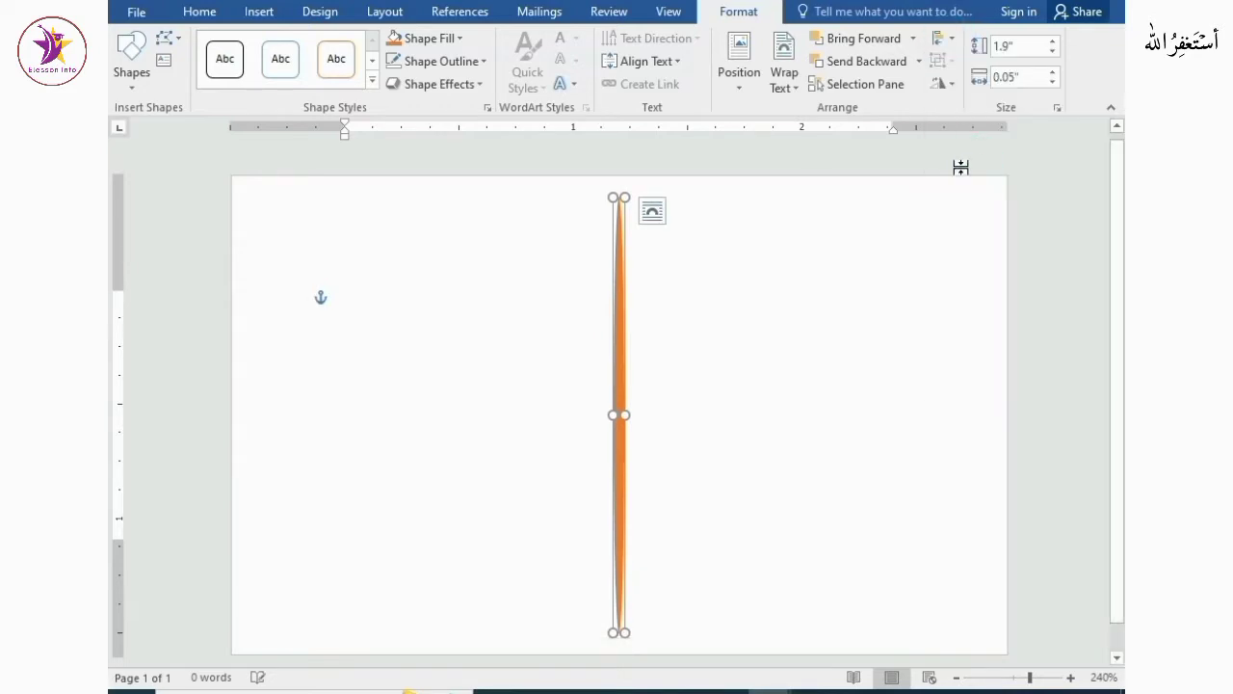
pyautogui.click(949, 39)
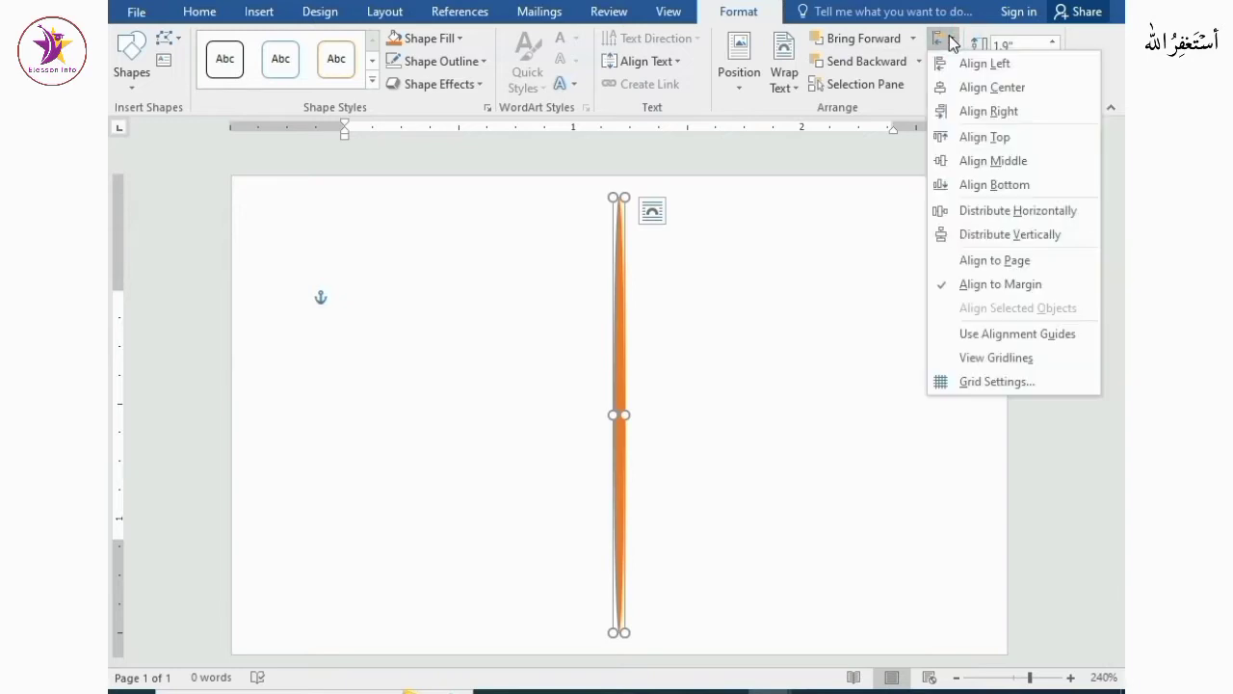
pyautogui.click(836, 294)
# Give the thin shape a linear gradient fill at 270°, moving one gradient stop to 83% position
pyautogui.rightClick(622, 341)
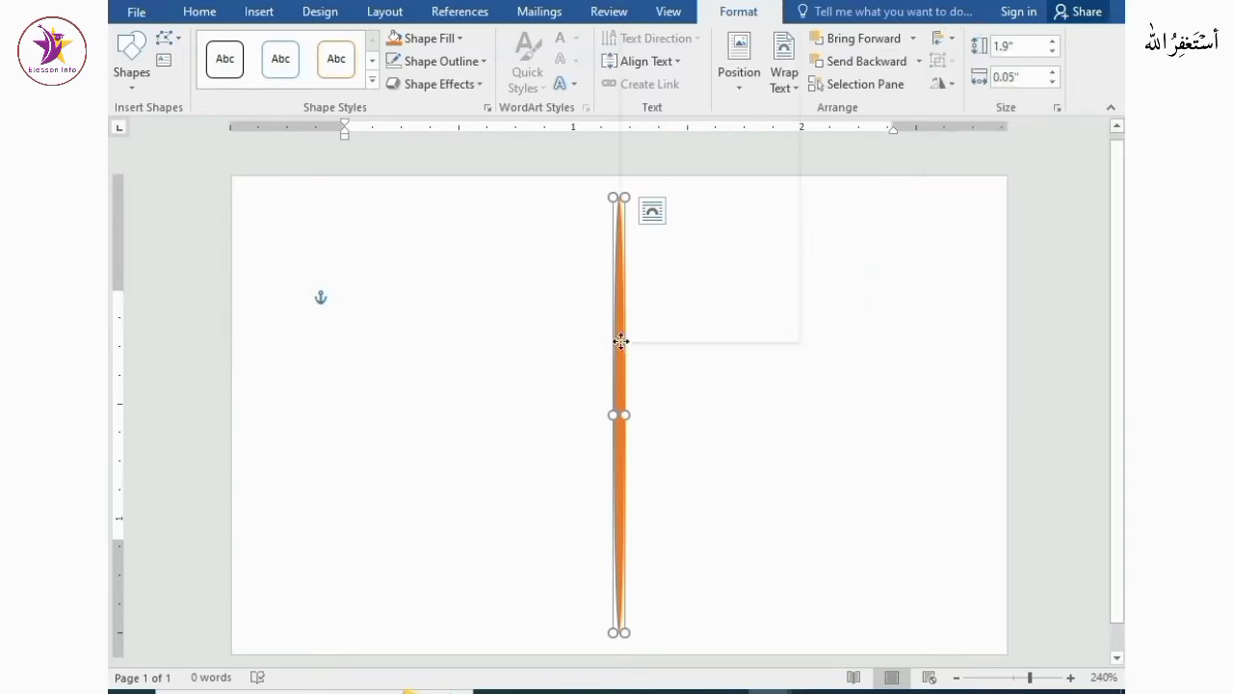
pyautogui.click(666, 329)
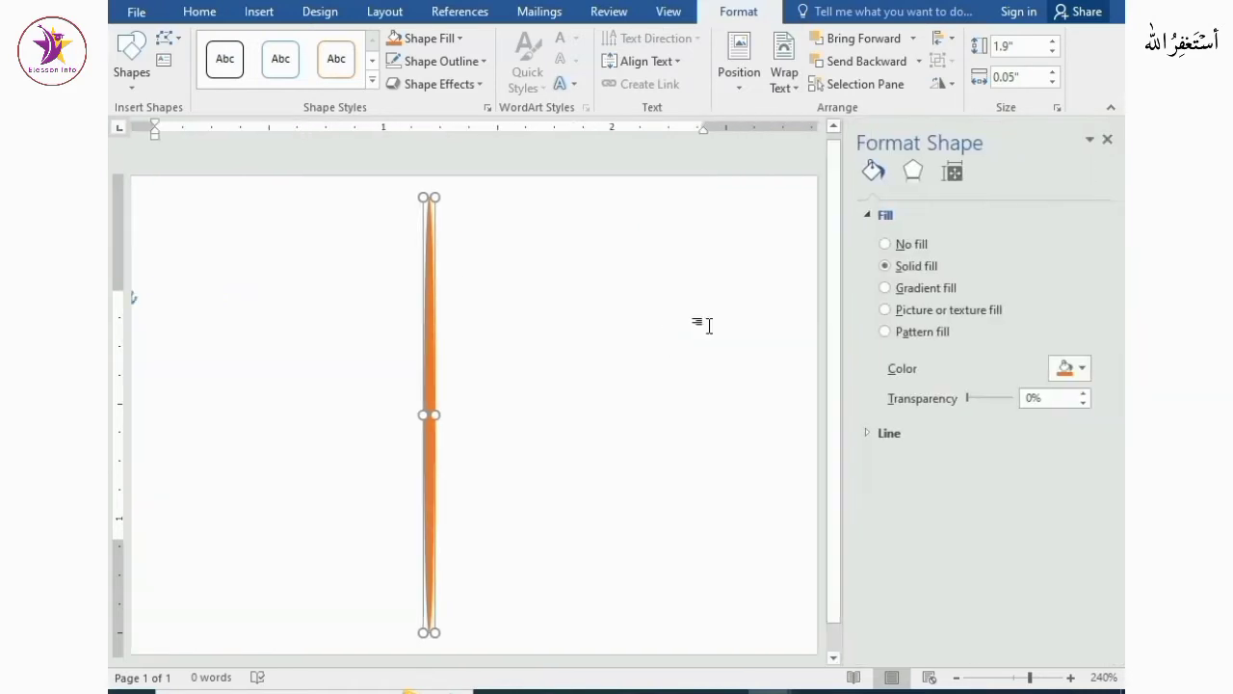
pyautogui.click(898, 288)
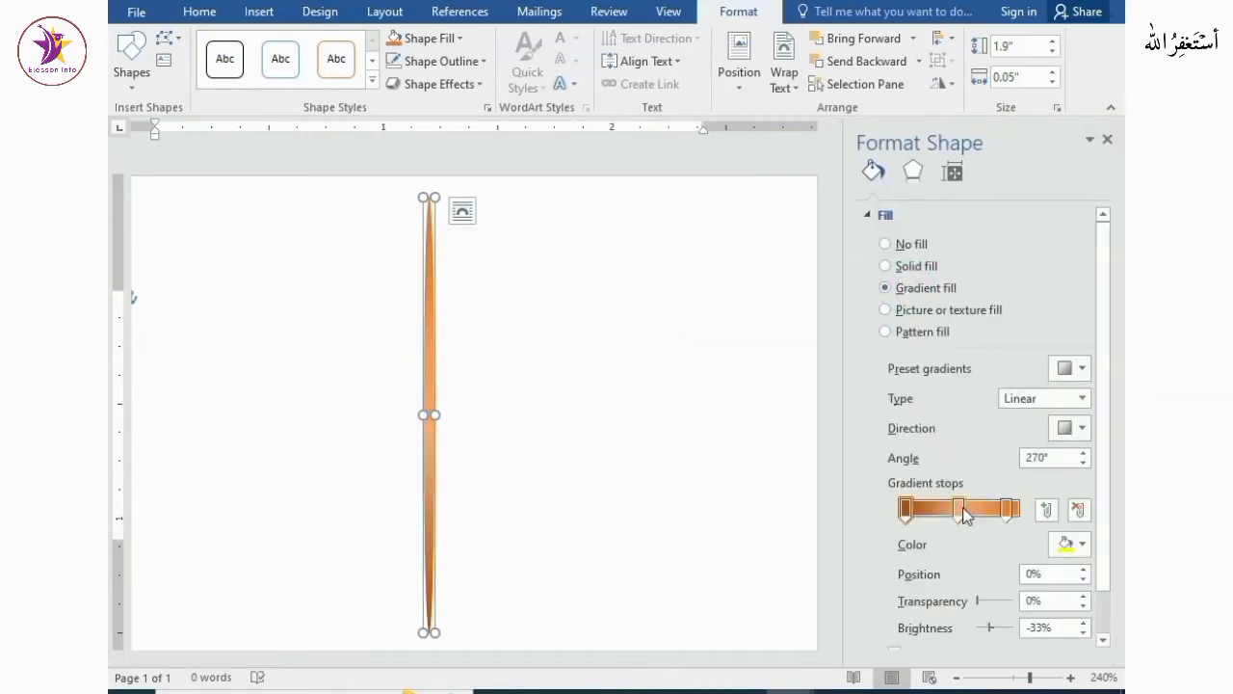
pyautogui.moveTo(1006, 509)
pyautogui.mouseDown()
pyautogui.moveTo(961, 511)
pyautogui.moveTo(1007, 521)
pyautogui.mouseUp()
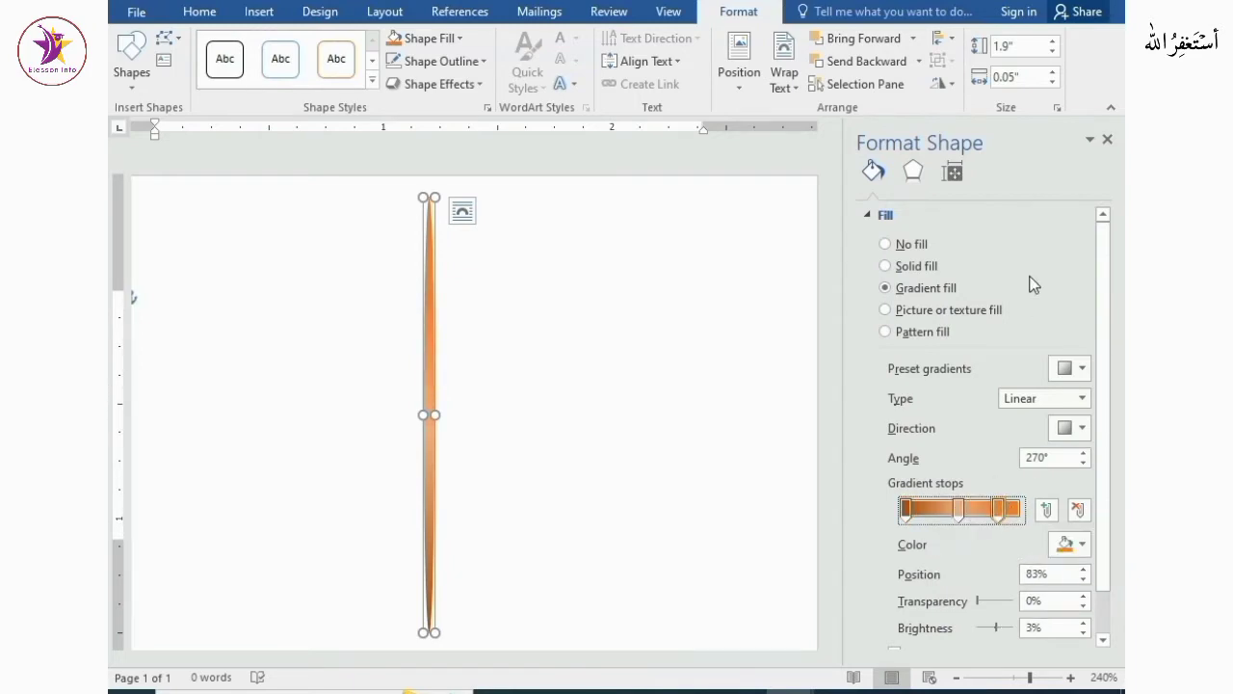
pyautogui.click(1108, 142)
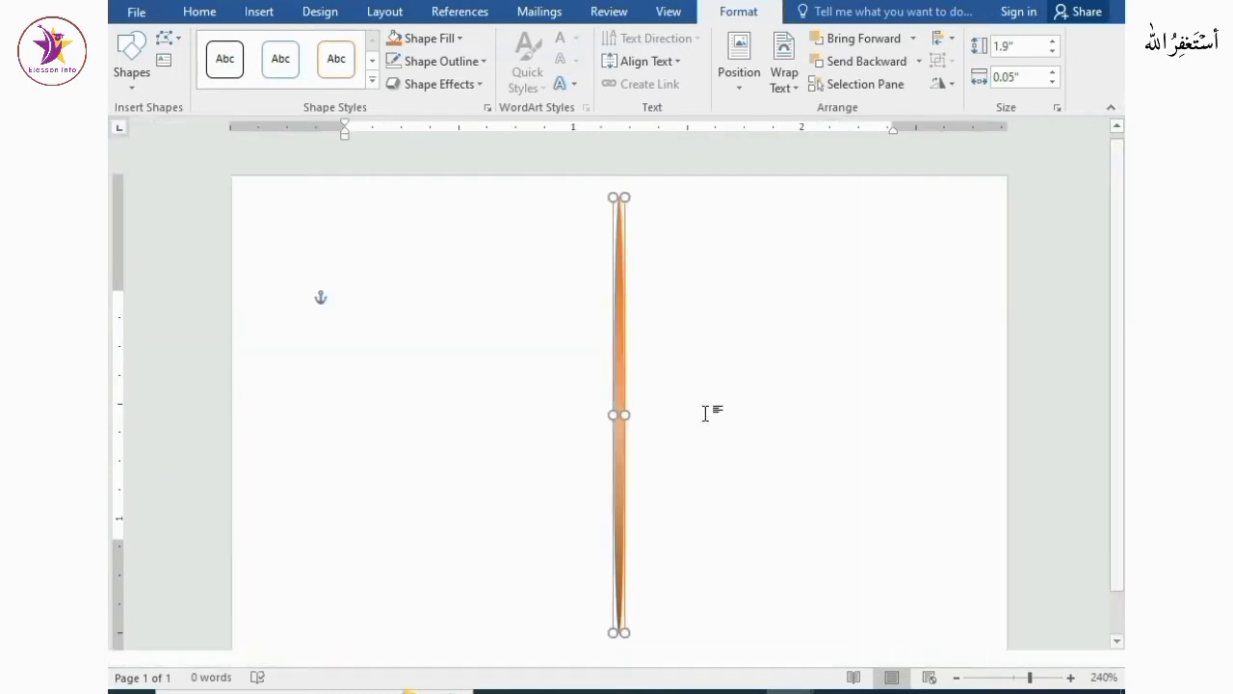
# Insert the picture 20220914_213915 from the Pictures folder
pyautogui.click(707, 411)
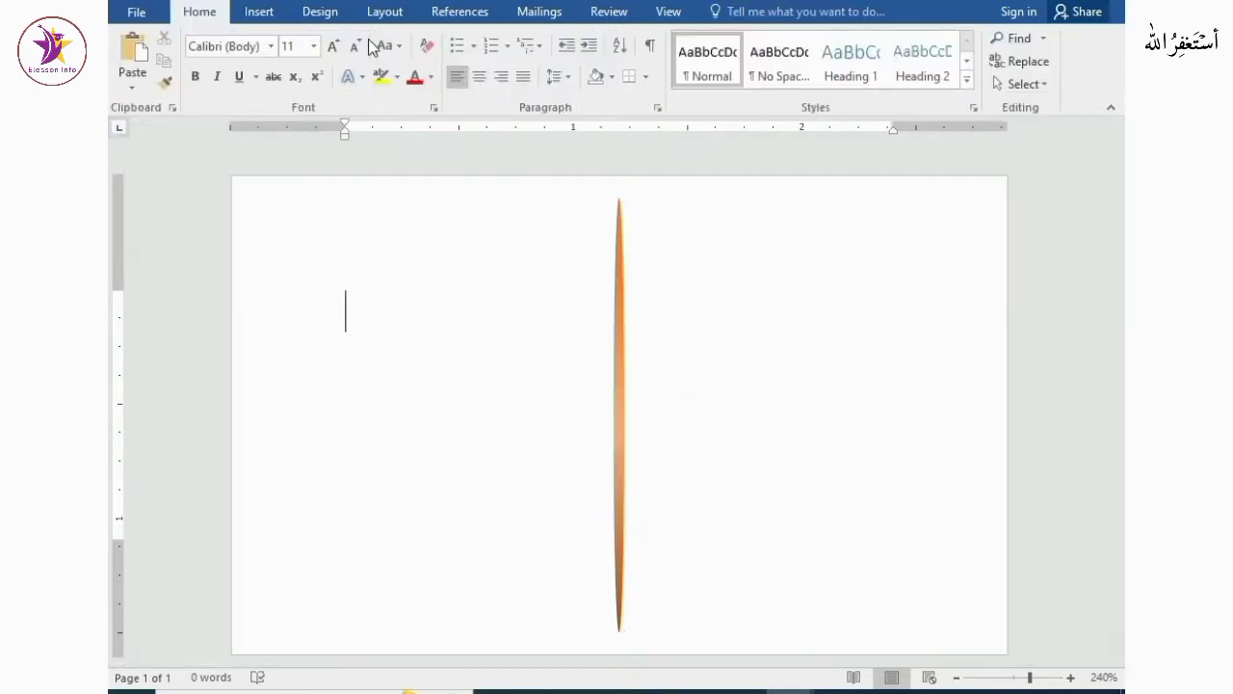
pyautogui.click(256, 11)
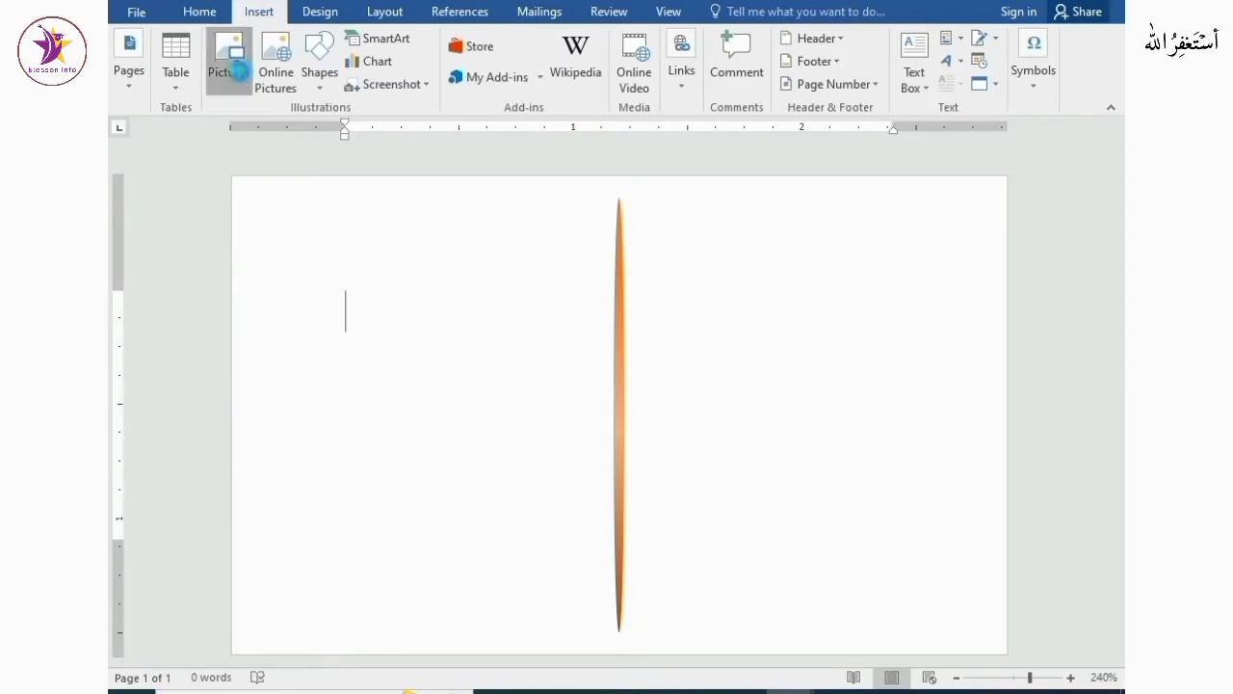
pyautogui.click(236, 75)
pyautogui.click(360, 245)
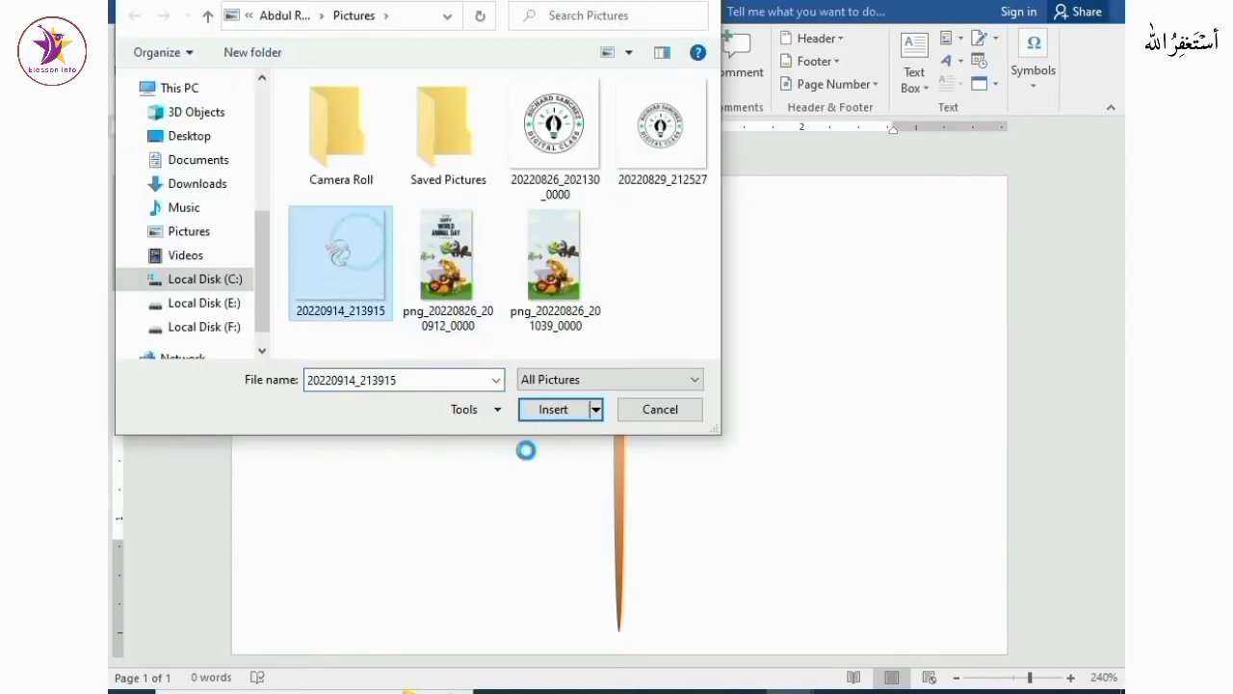
pyautogui.click(538, 416)
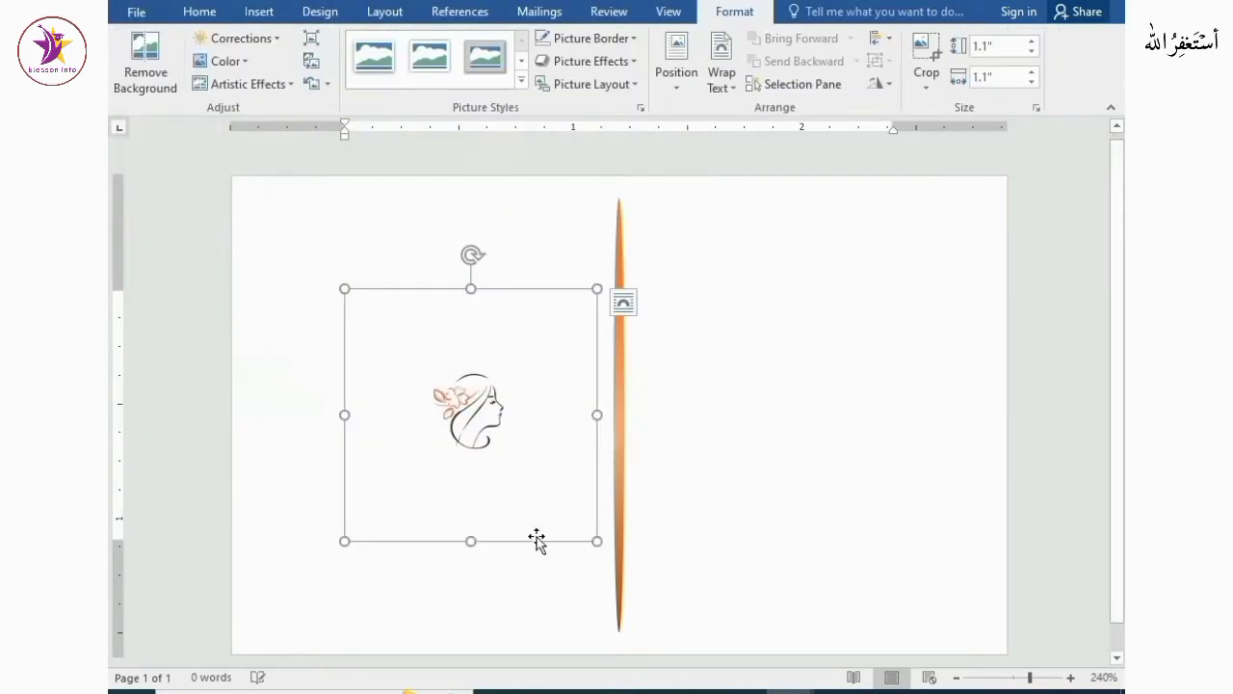
# Enlarge the picture to about 1.2" square and set its text wrapping to Behind Text
pyautogui.moveTo(597, 541); pyautogui.dragTo(619, 563)
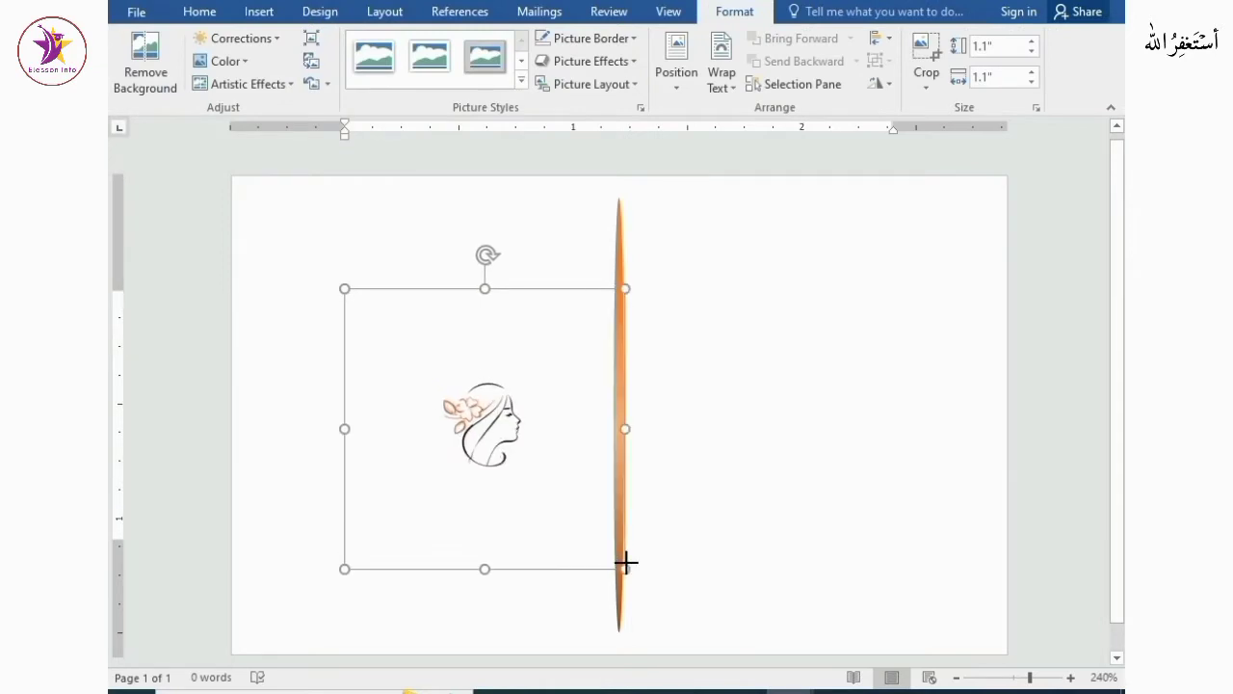
pyautogui.moveTo(519, 452); pyautogui.dragTo(495, 421)
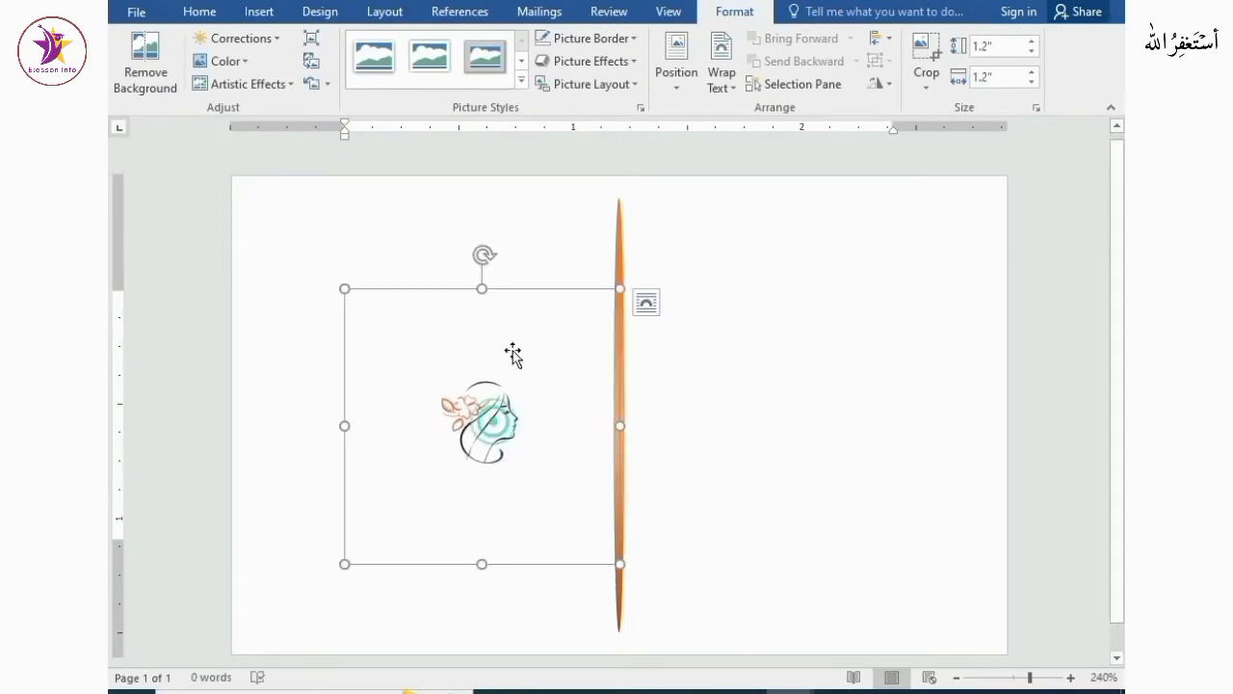
pyautogui.click(721, 79)
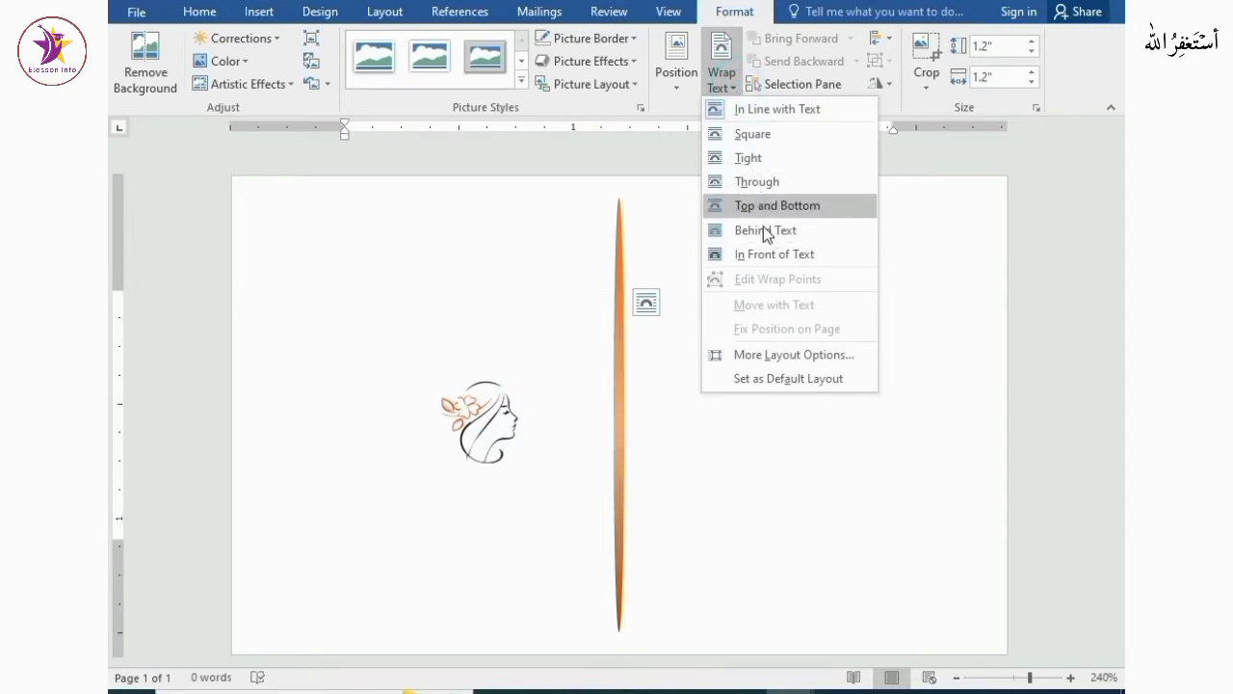
pyautogui.click(764, 235)
# Move the picture towards the upper left and resize it to about 1.31" by 1.25"
pyautogui.moveTo(508, 450); pyautogui.dragTo(453, 314)
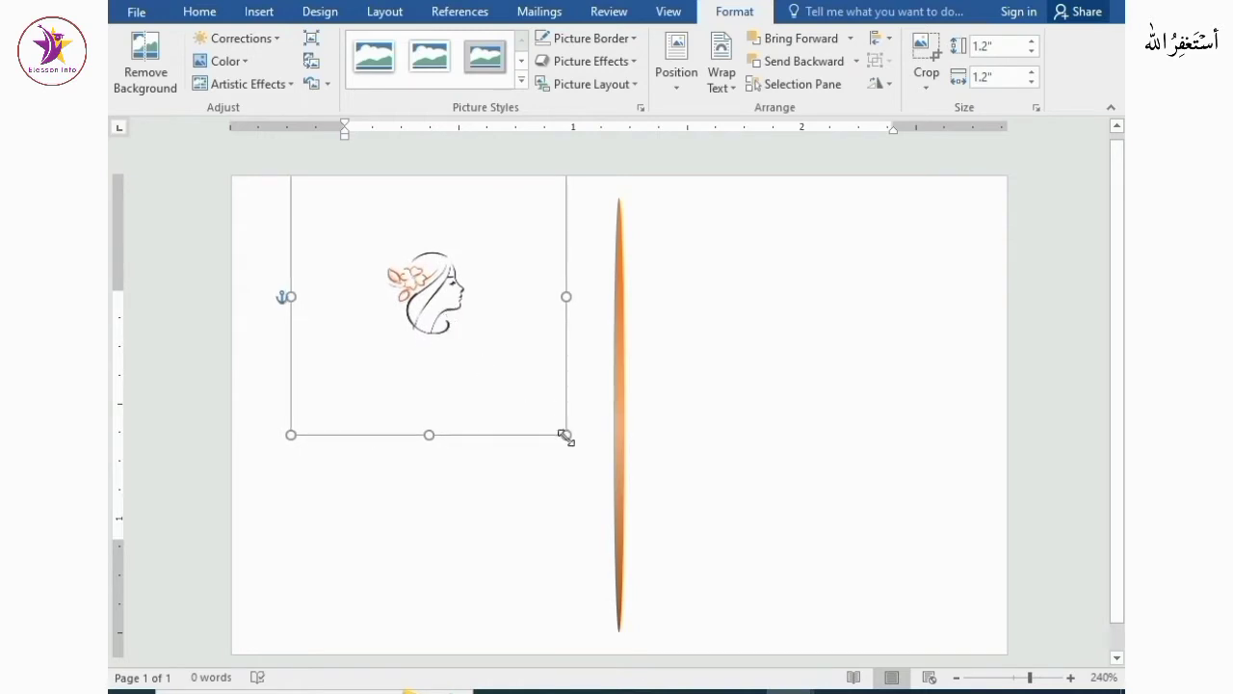
pyautogui.moveTo(565, 434); pyautogui.dragTo(578, 460)
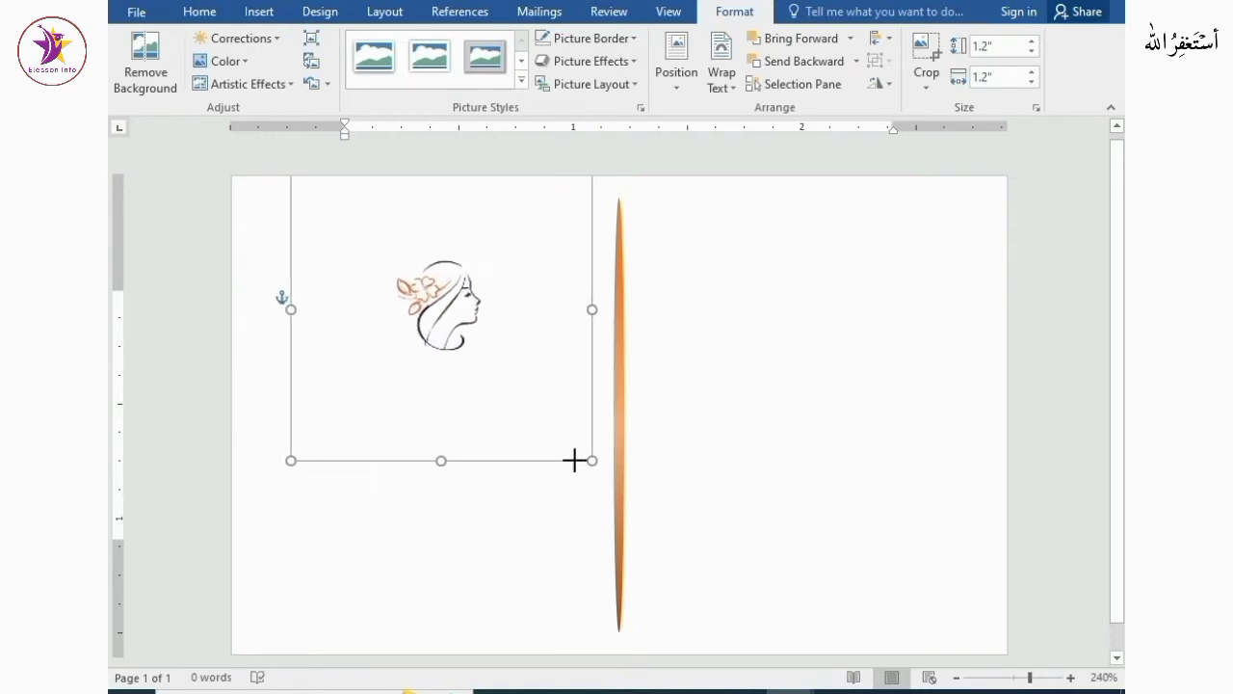
pyautogui.moveTo(585, 310); pyautogui.dragTo(577, 310)
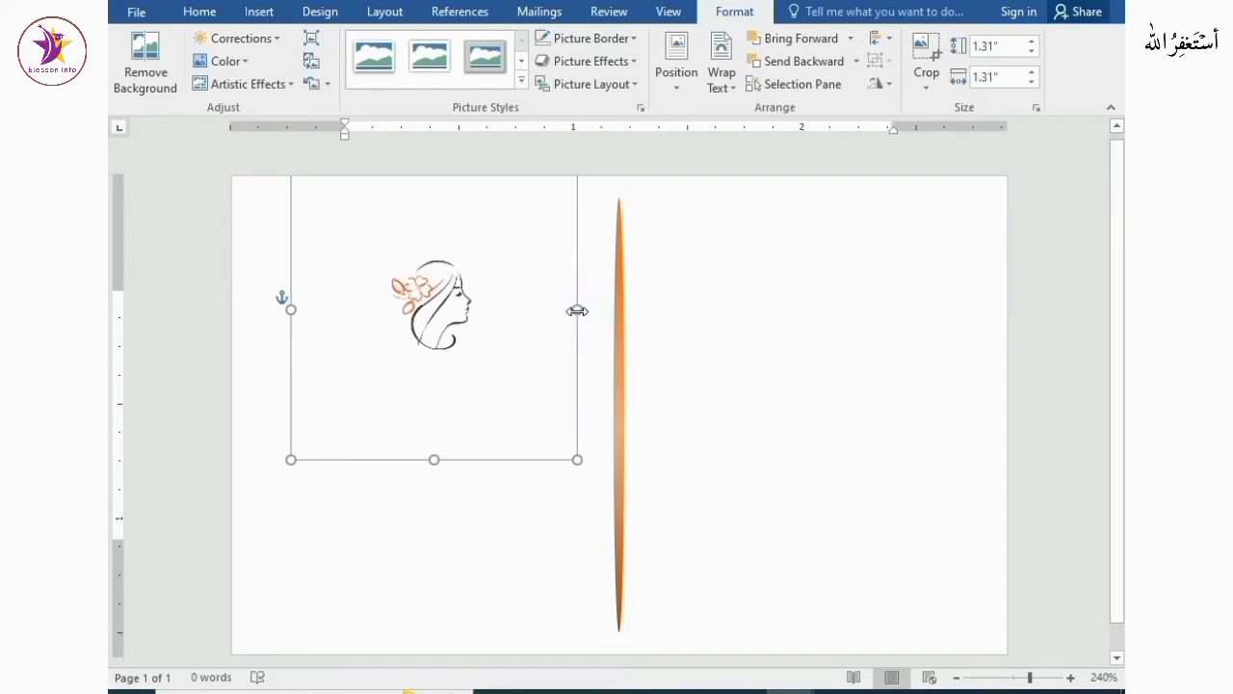
pyautogui.moveTo(482, 424); pyautogui.dragTo(483, 387)
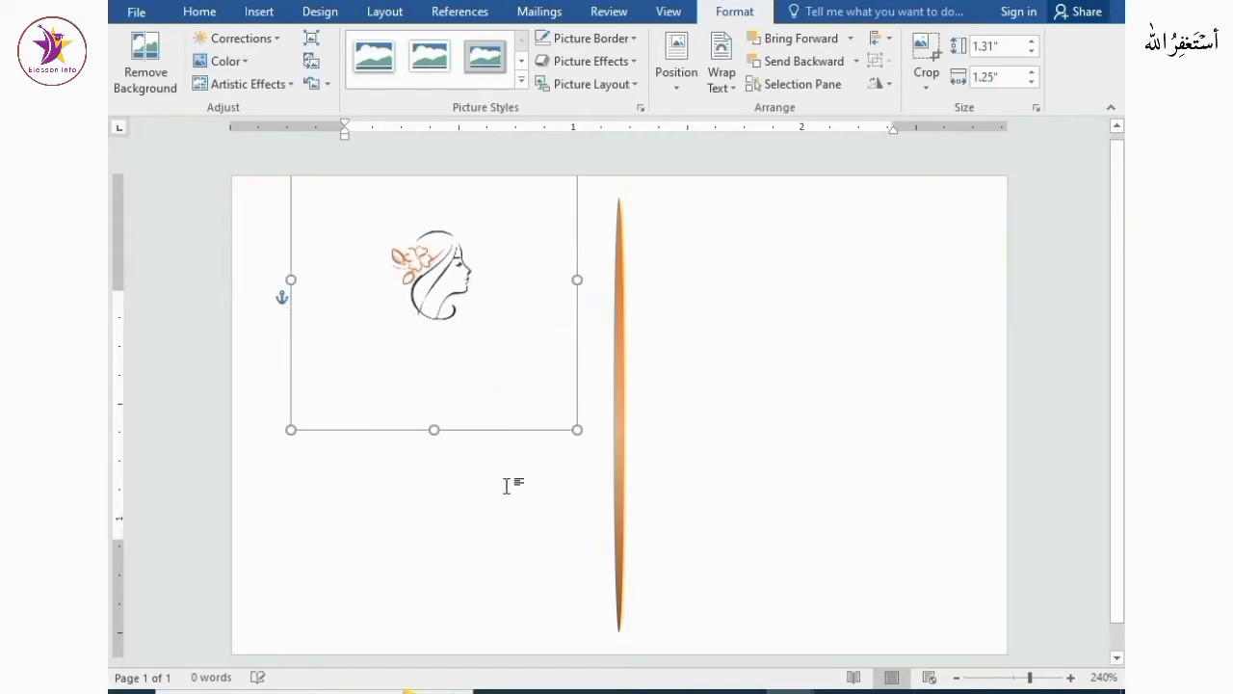
pyautogui.click(504, 515)
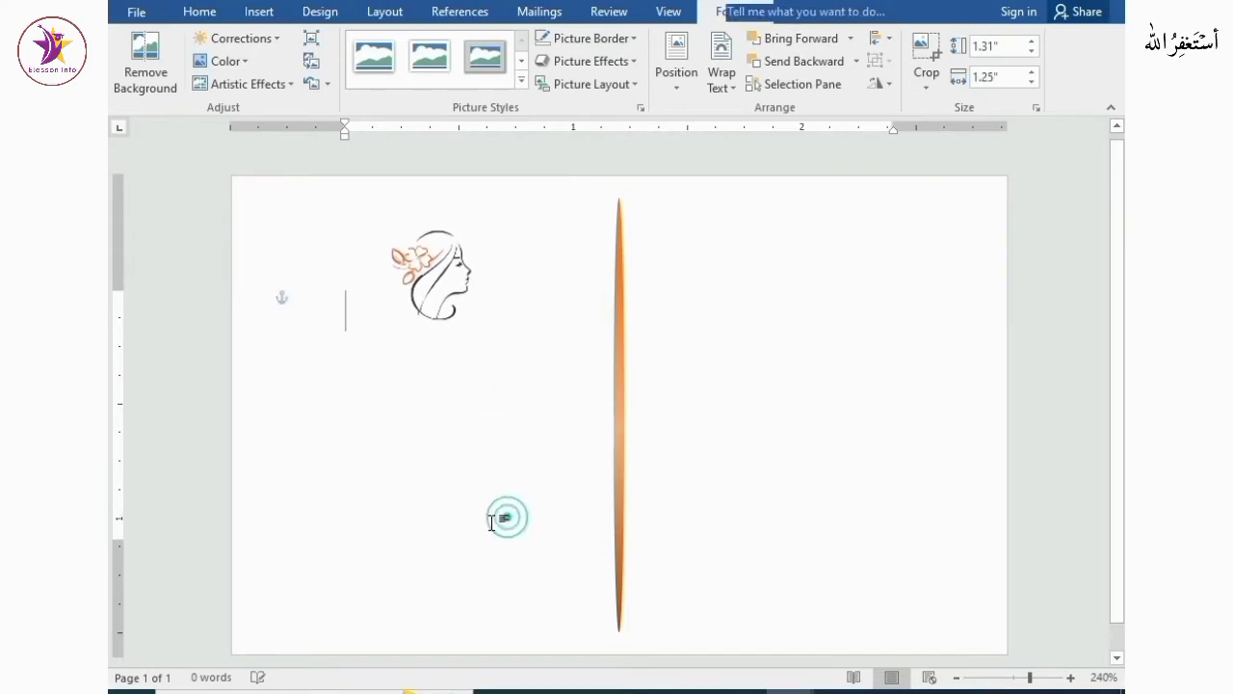
# Draw a wide, thin rectangle just below the picture, left of the vertical bar
pyautogui.click(258, 12)
pyautogui.click(315, 81)
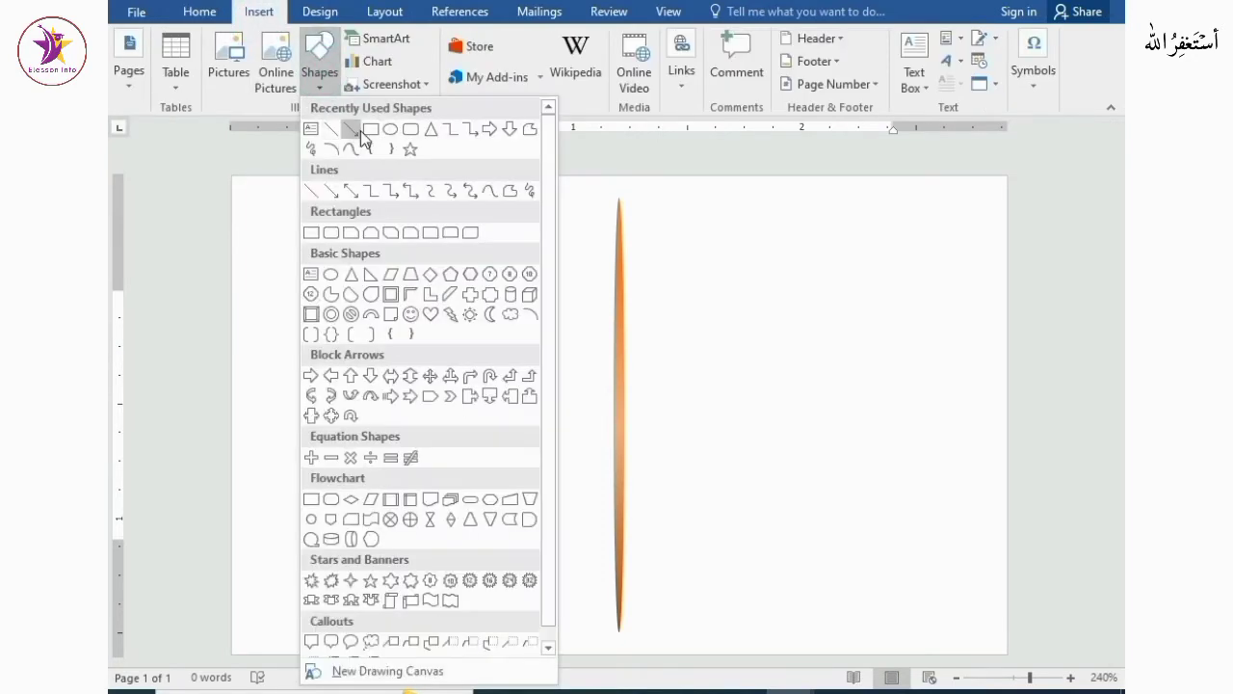
pyautogui.click(369, 125)
pyautogui.moveTo(291, 345); pyautogui.dragTo(556, 375)
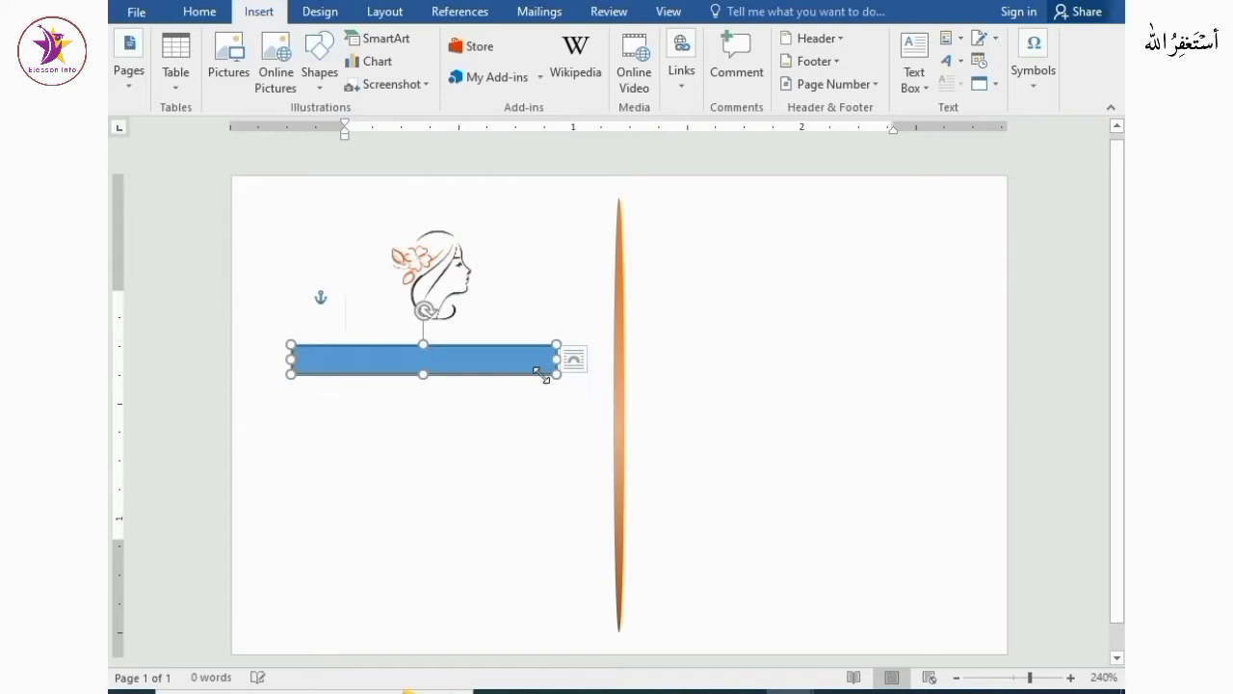
pyautogui.click(454, 427)
# Draw a text box about 1" wide and 0.5" tall below the blue rectangle
pyautogui.click(714, 19)
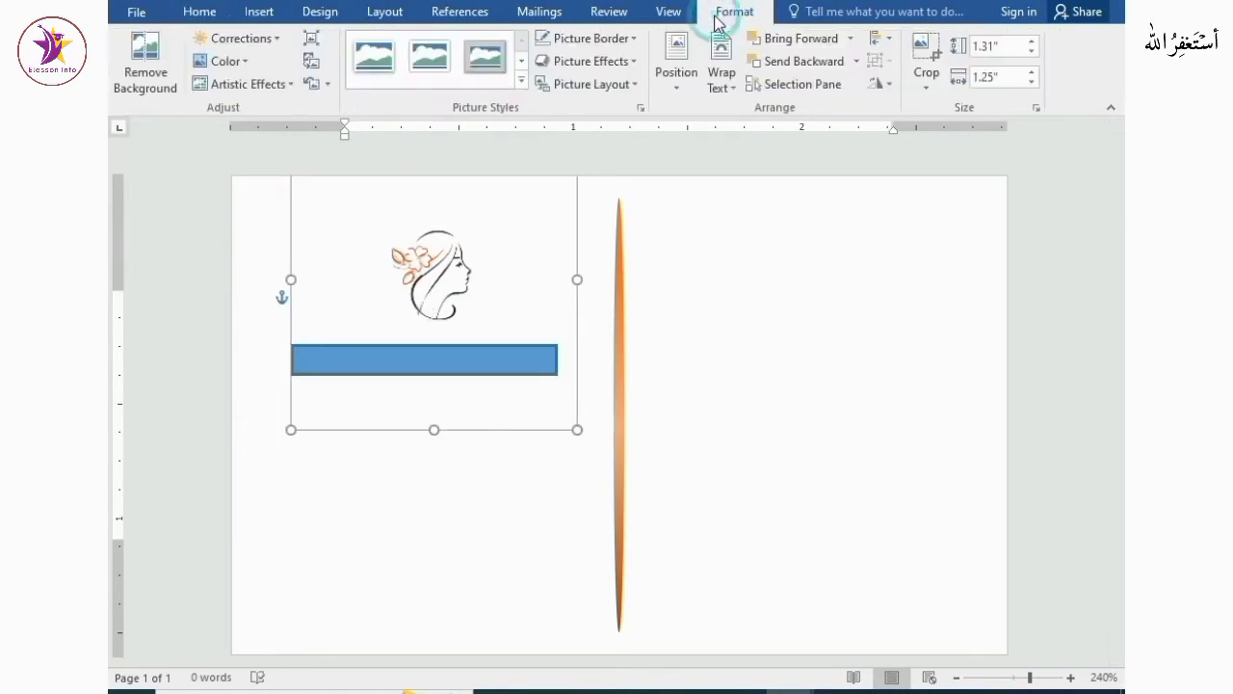
pyautogui.click(271, 20)
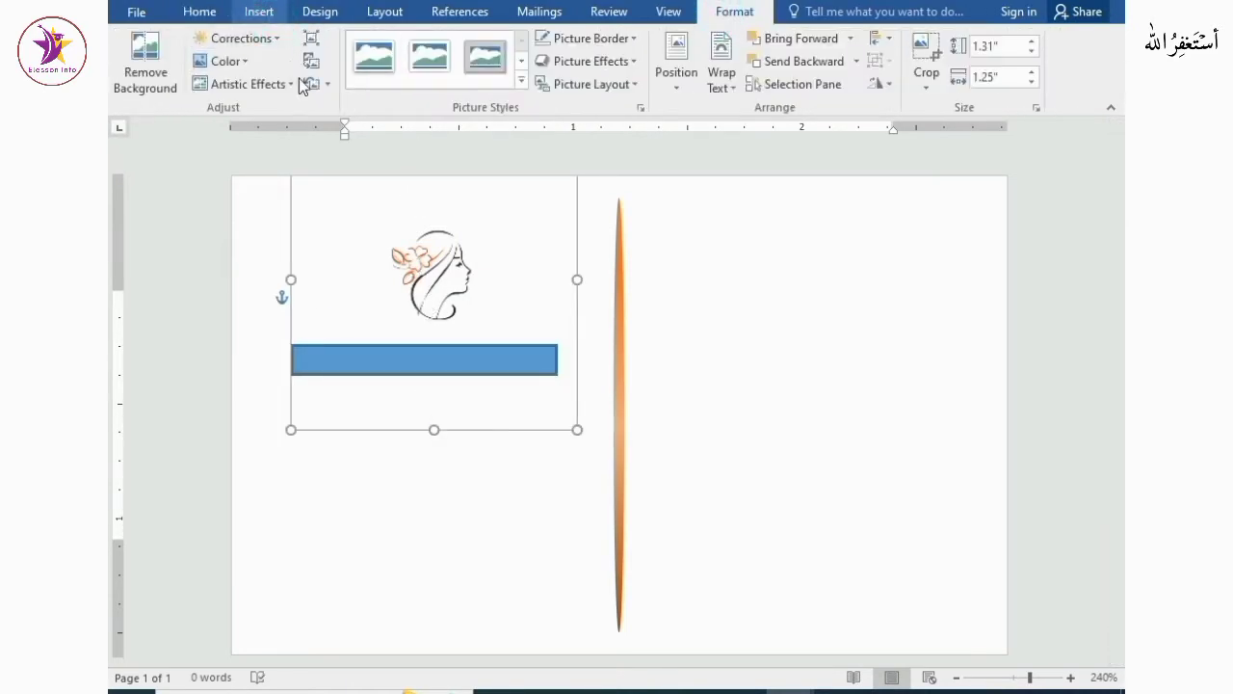
pyautogui.click(323, 94)
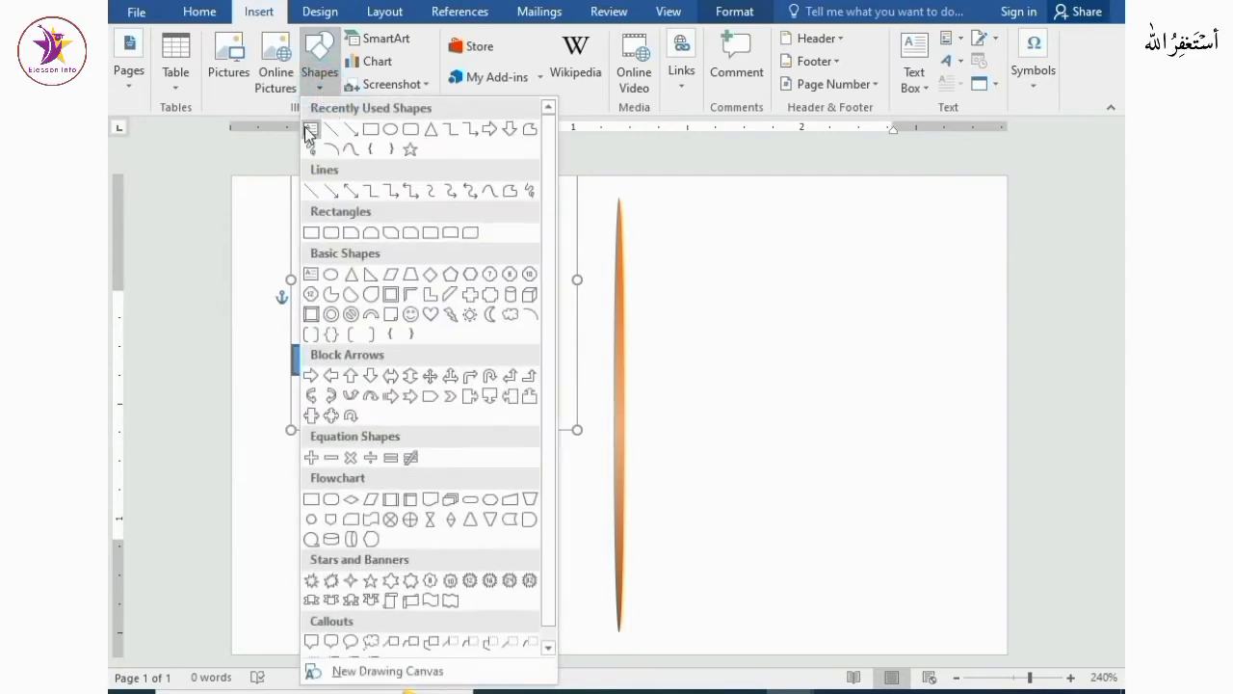
pyautogui.click(309, 129)
pyautogui.moveTo(311, 458)
pyautogui.mouseDown()
pyautogui.moveTo(358, 495)
pyautogui.moveTo(541, 572)
pyautogui.mouseUp()
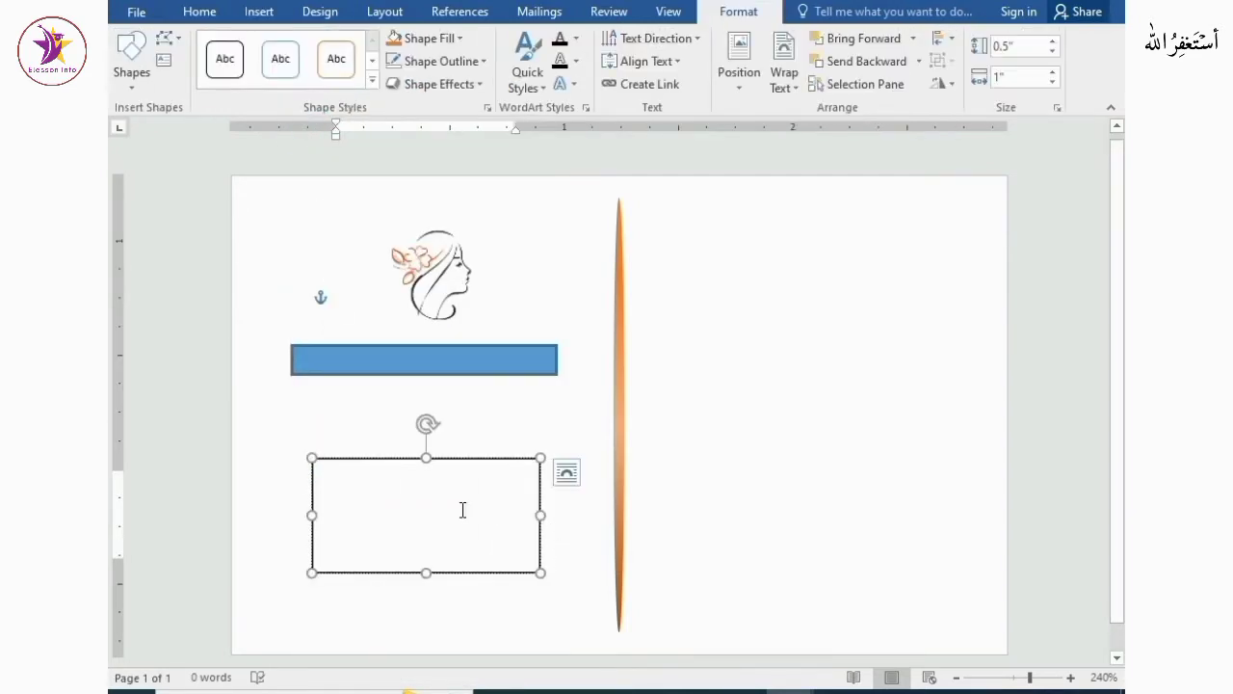
# Finish typing the company name, address and contact number lines in the text box, and move the box upward
pyautogui.write('3134646')
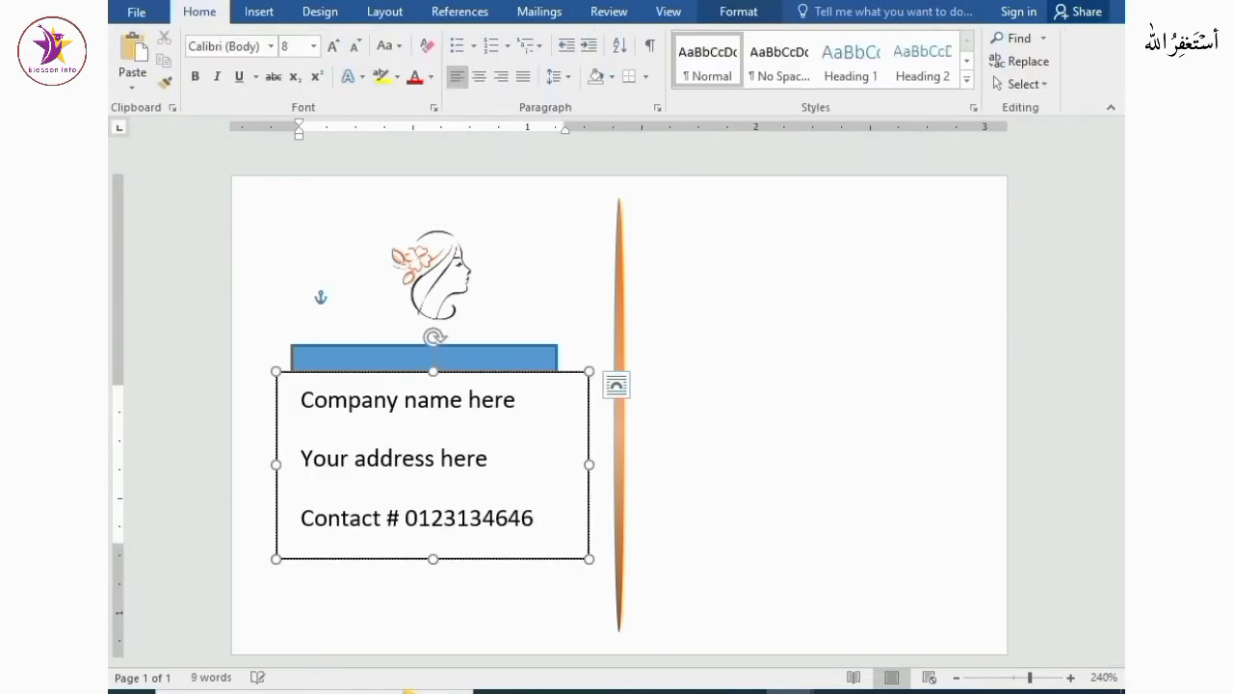
pyautogui.moveTo(434, 375); pyautogui.dragTo(435, 241)
# Add a line with a placeholder e-mail address and a line with yourwebsite.com.np below the contact number
pyautogui.click(560, 398)
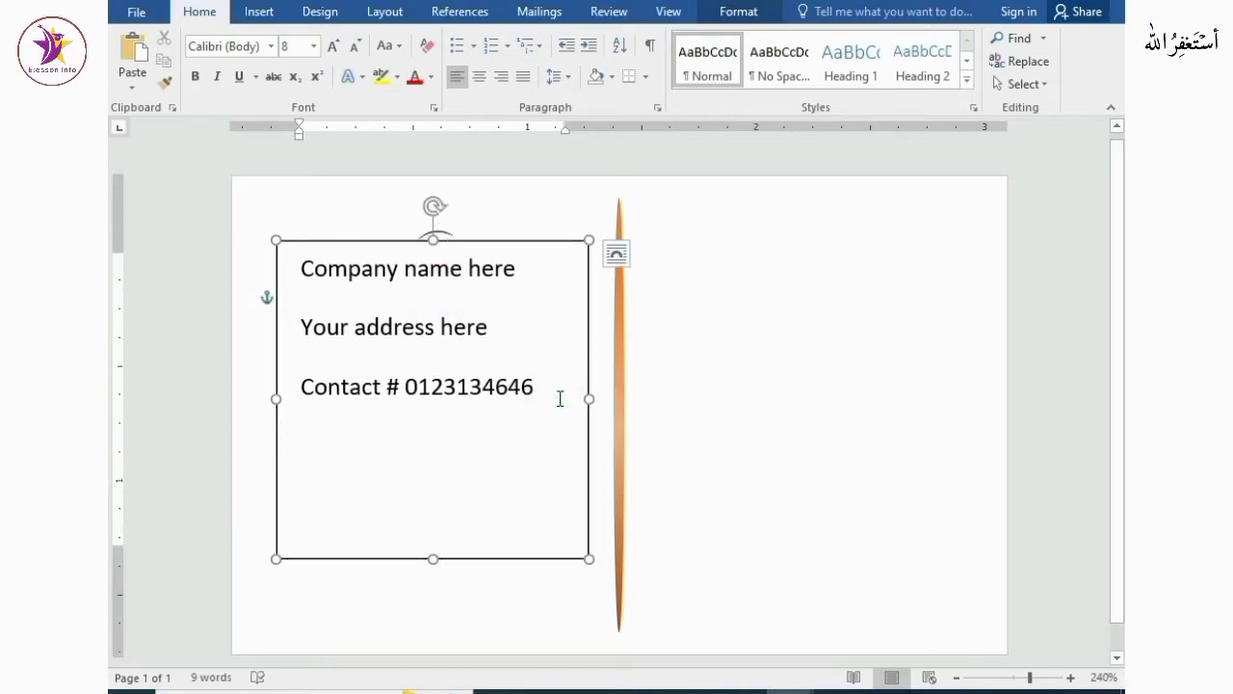
pyautogui.press('Return')
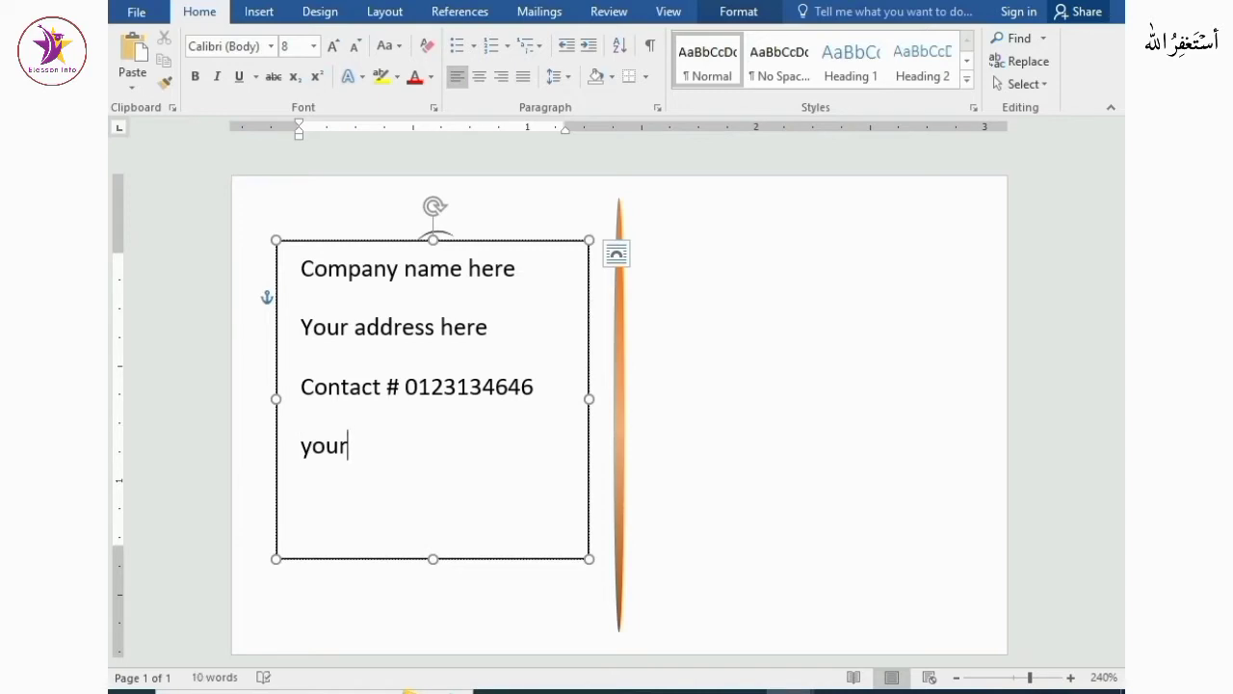
pyautogui.write('youremail@gmail.com')
pyautogui.press('Return')
pyautogui.write('yourwebsite.com.np')
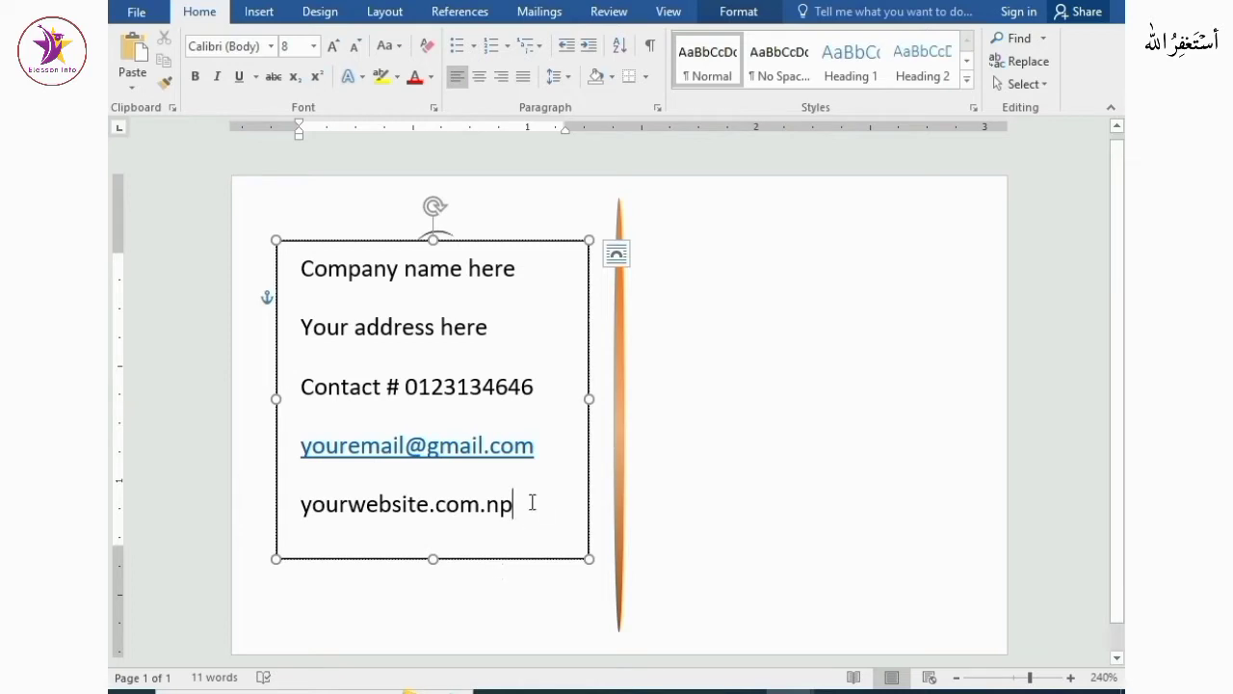
# Select all the text in the box and remove the space after each paragraph
pyautogui.moveTo(514, 504); pyautogui.dragTo(307, 291)
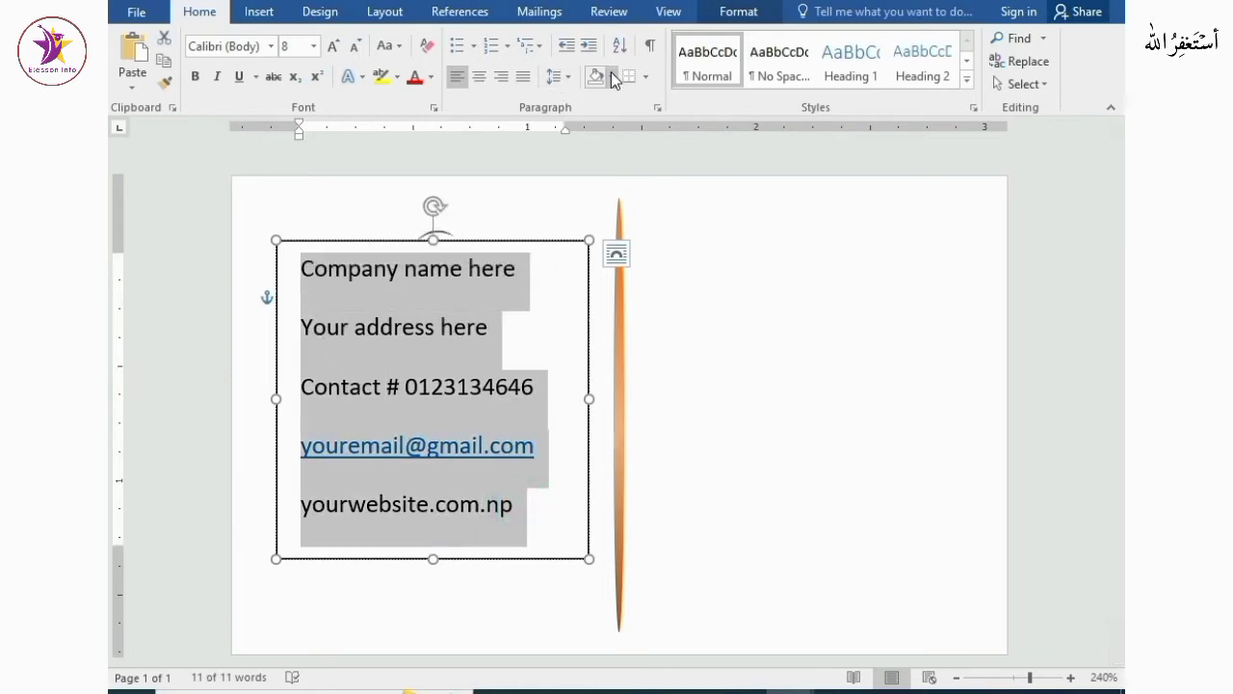
pyautogui.click(561, 77)
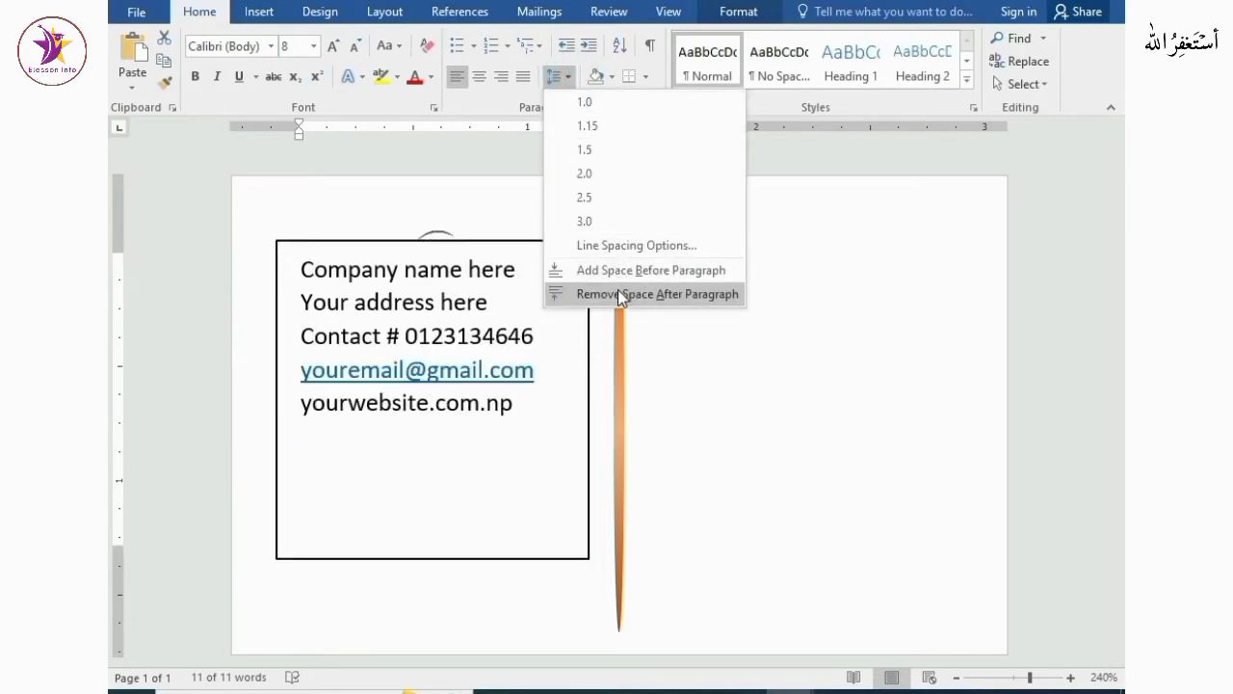
pyautogui.click(613, 292)
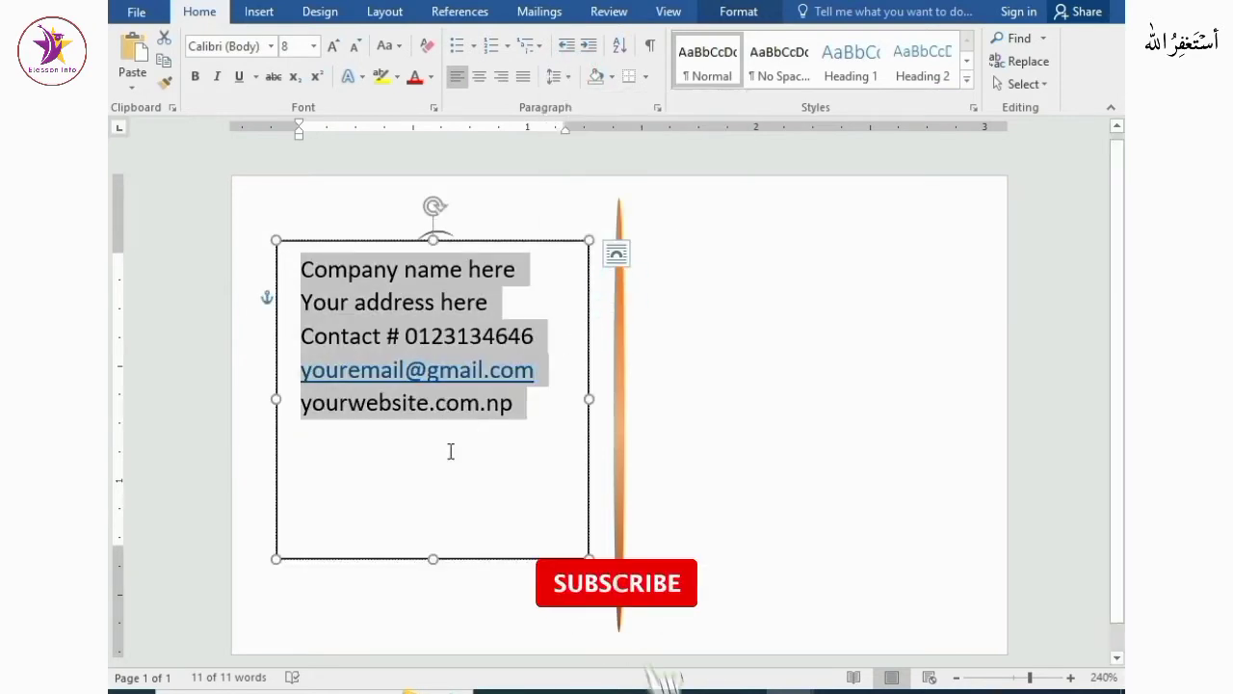
# Shrink the text box's height to fit the text and move it down below the blue rectangle
pyautogui.moveTo(432, 562); pyautogui.dragTo(437, 435)
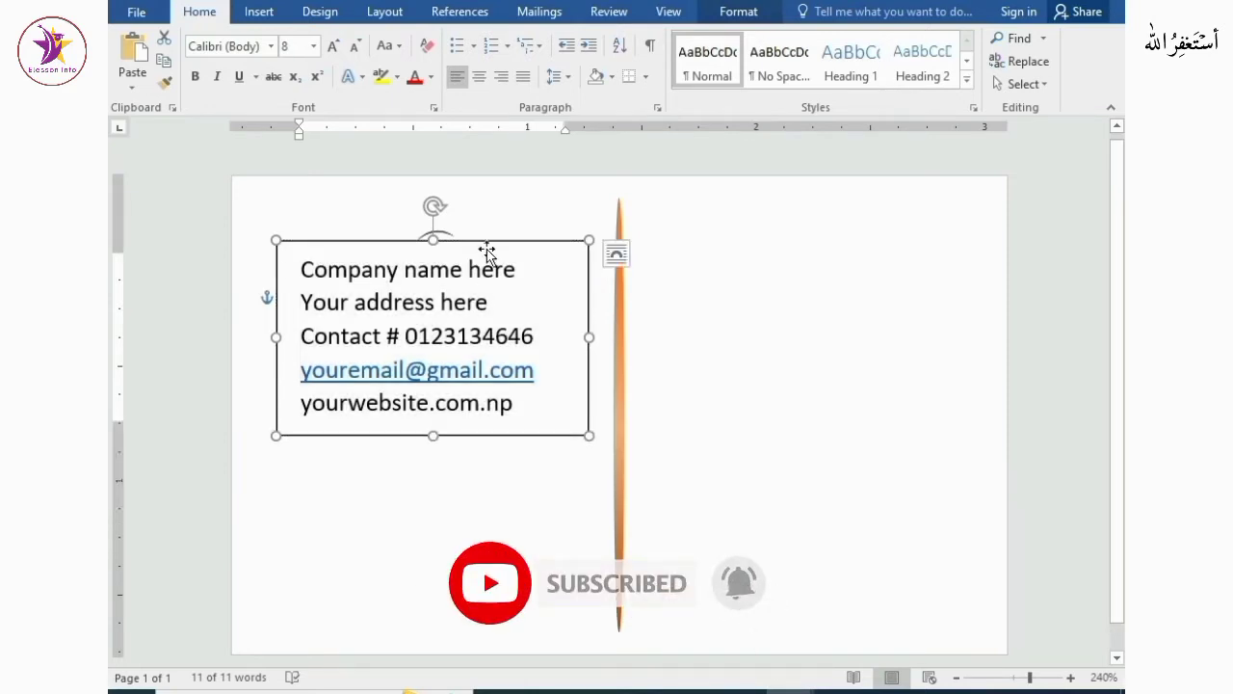
pyautogui.moveTo(488, 246); pyautogui.dragTo(491, 401)
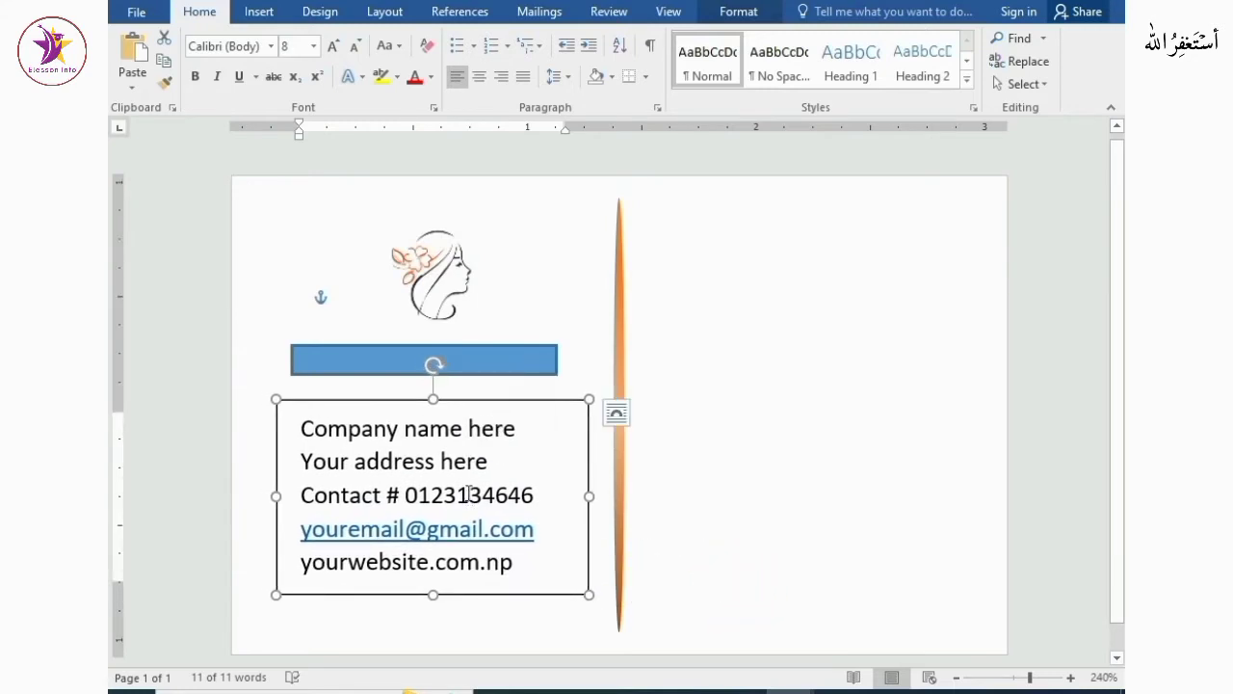
# Select all the text in the box and decrease its font size to 5
pyautogui.moveTo(311, 429); pyautogui.dragTo(525, 567)
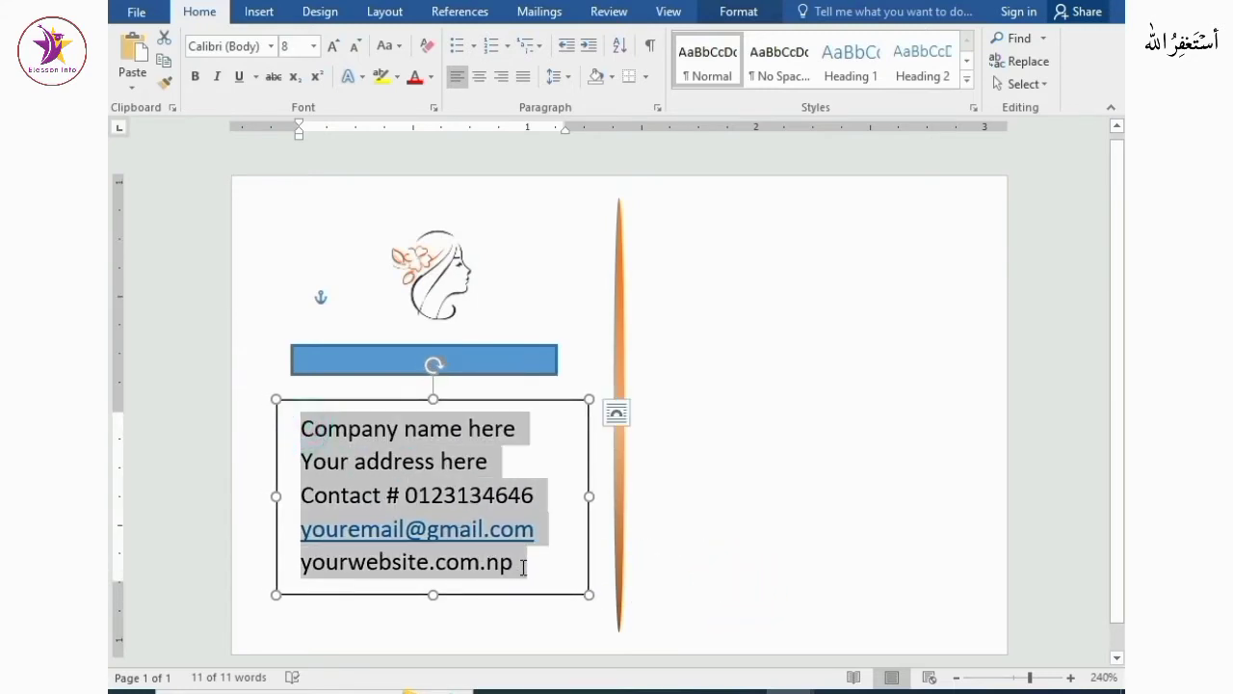
pyautogui.click(357, 46)
pyautogui.click(357, 46)
pyautogui.click(356, 47)
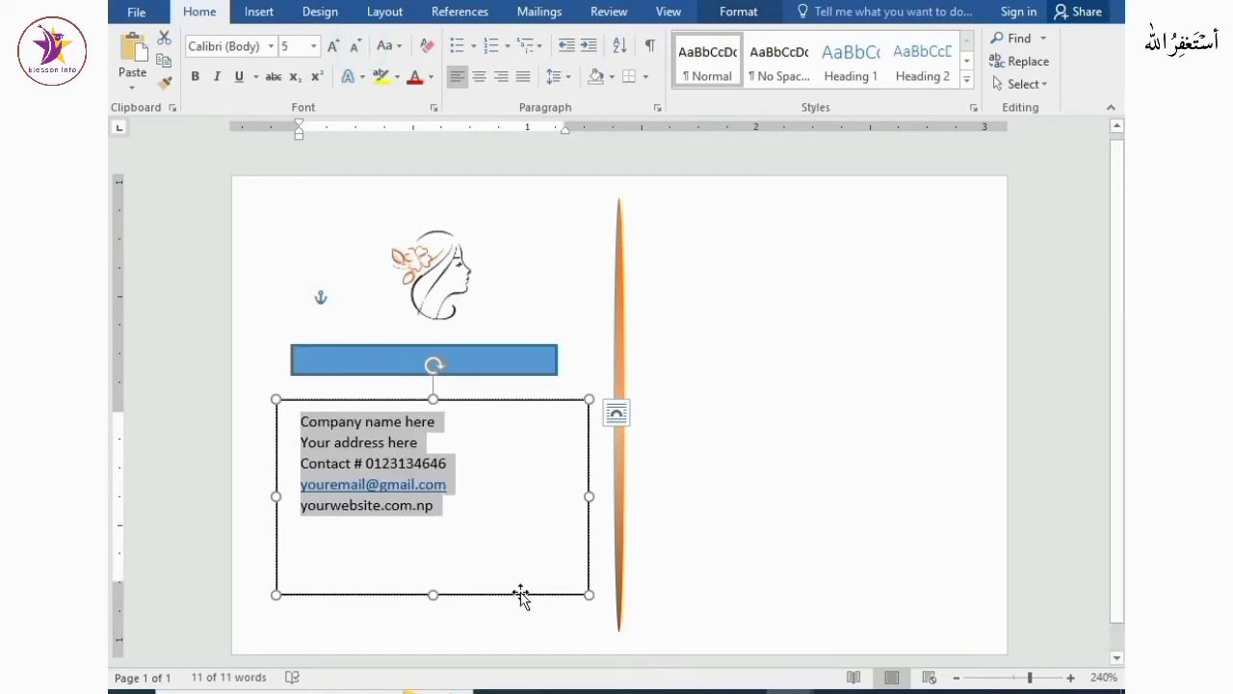
# Make the text box smaller and move it up so its top overlaps the blue rectangle
pyautogui.moveTo(589, 594); pyautogui.dragTo(474, 521)
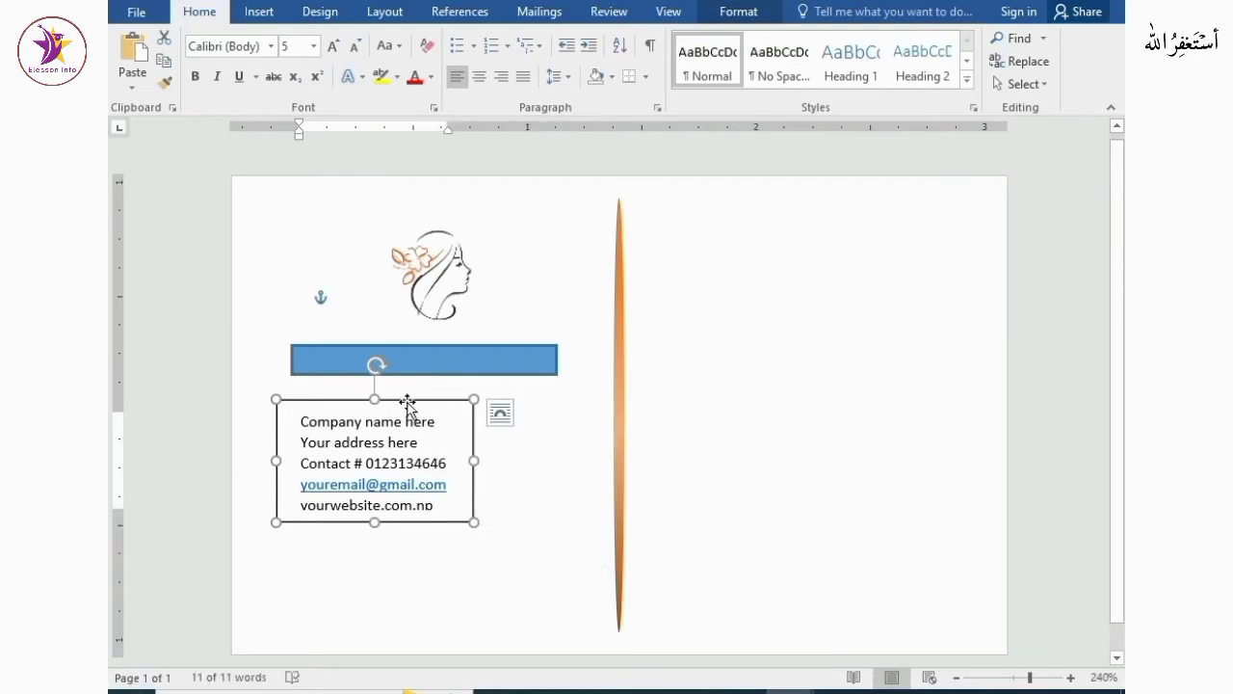
pyautogui.moveTo(408, 405); pyautogui.dragTo(446, 359)
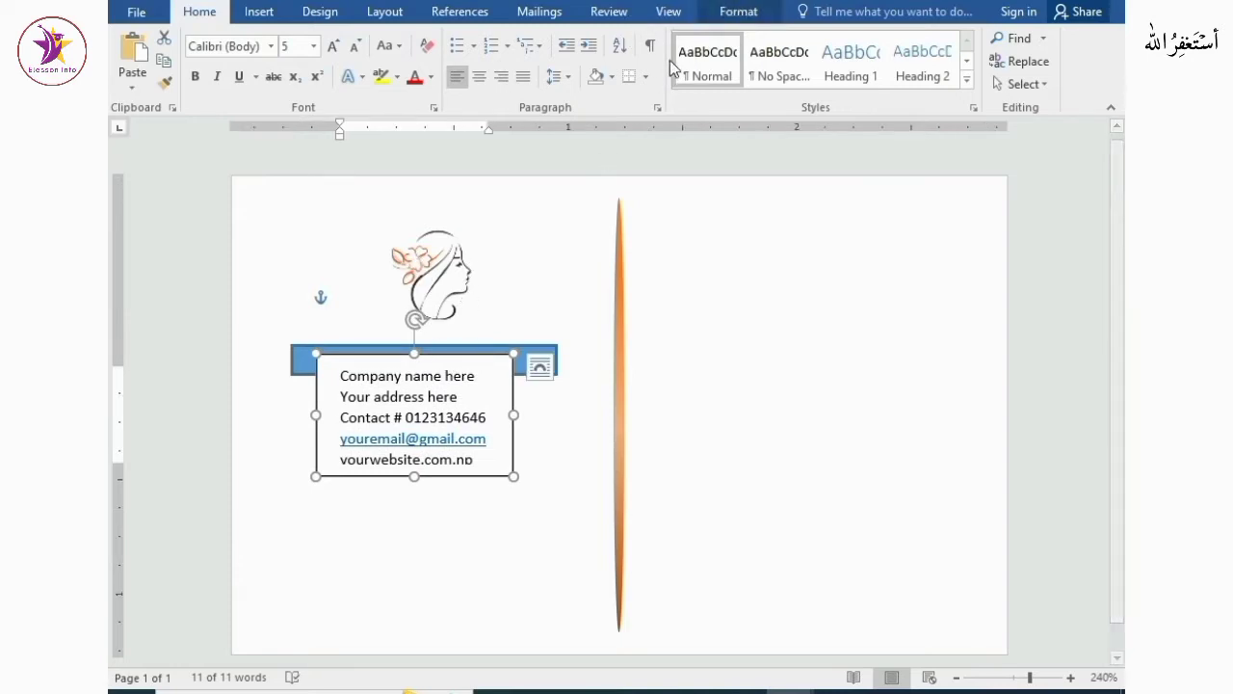
# Fill the blue rectangle with orange and remove its outline
pyautogui.click(725, 19)
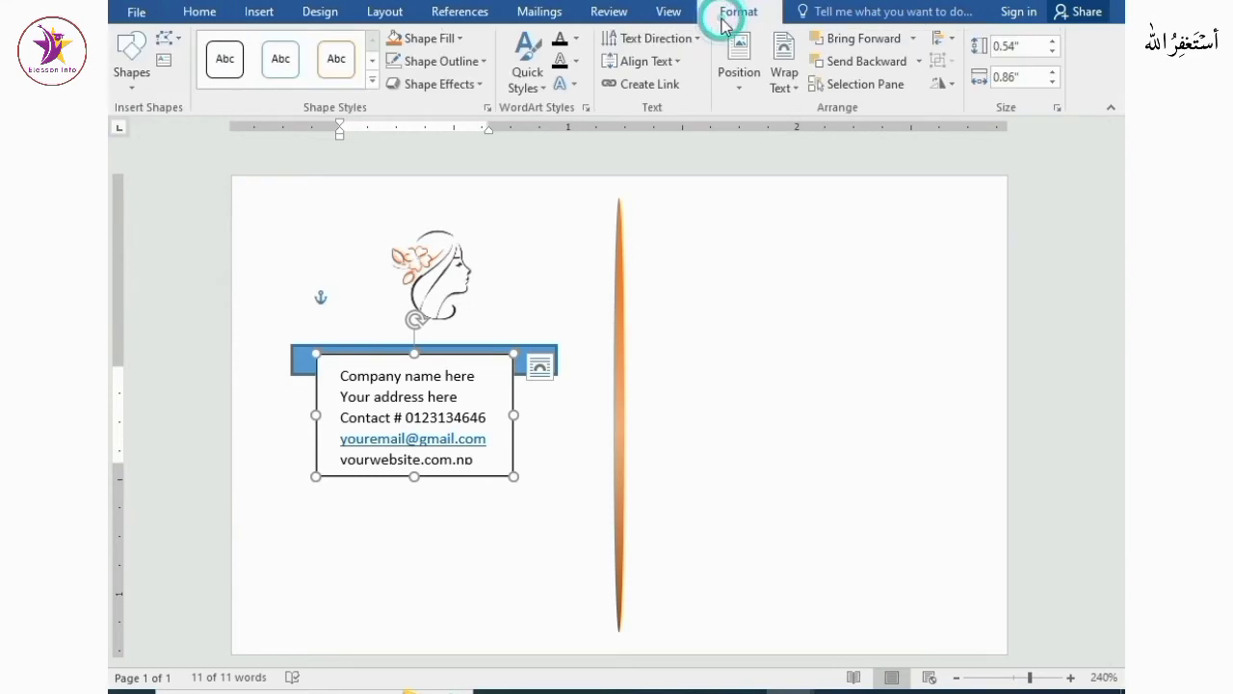
pyautogui.click(452, 39)
pyautogui.click(432, 258)
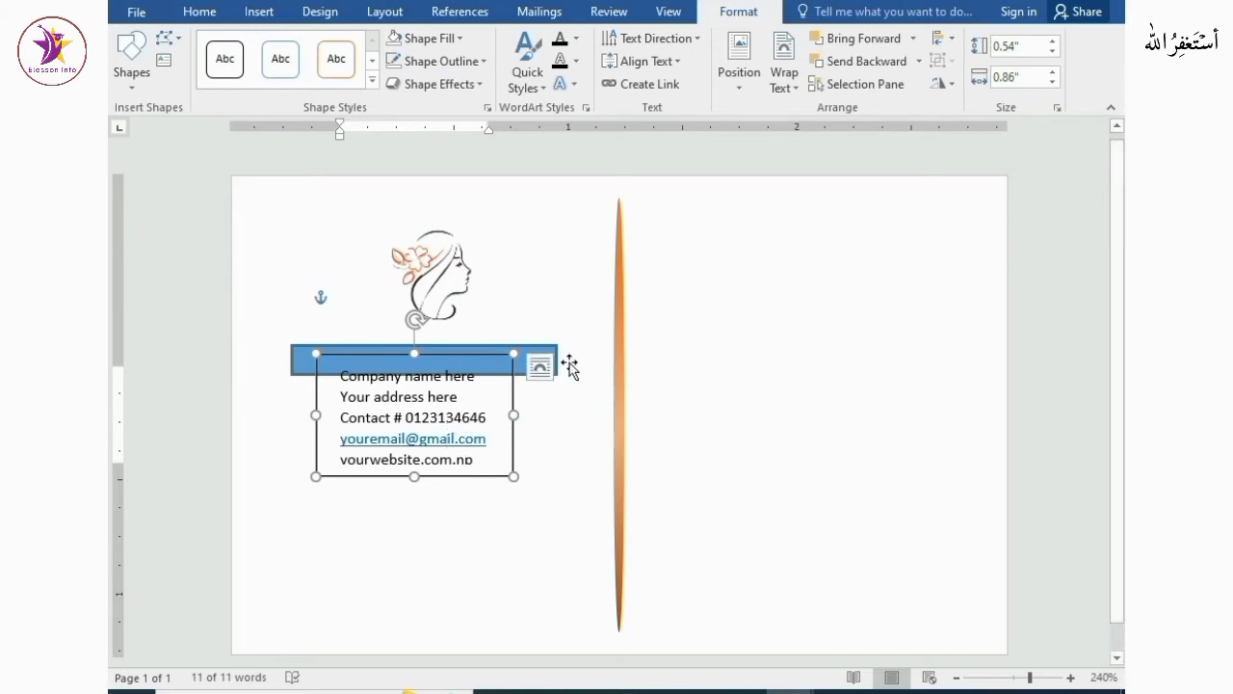
pyautogui.click(555, 360)
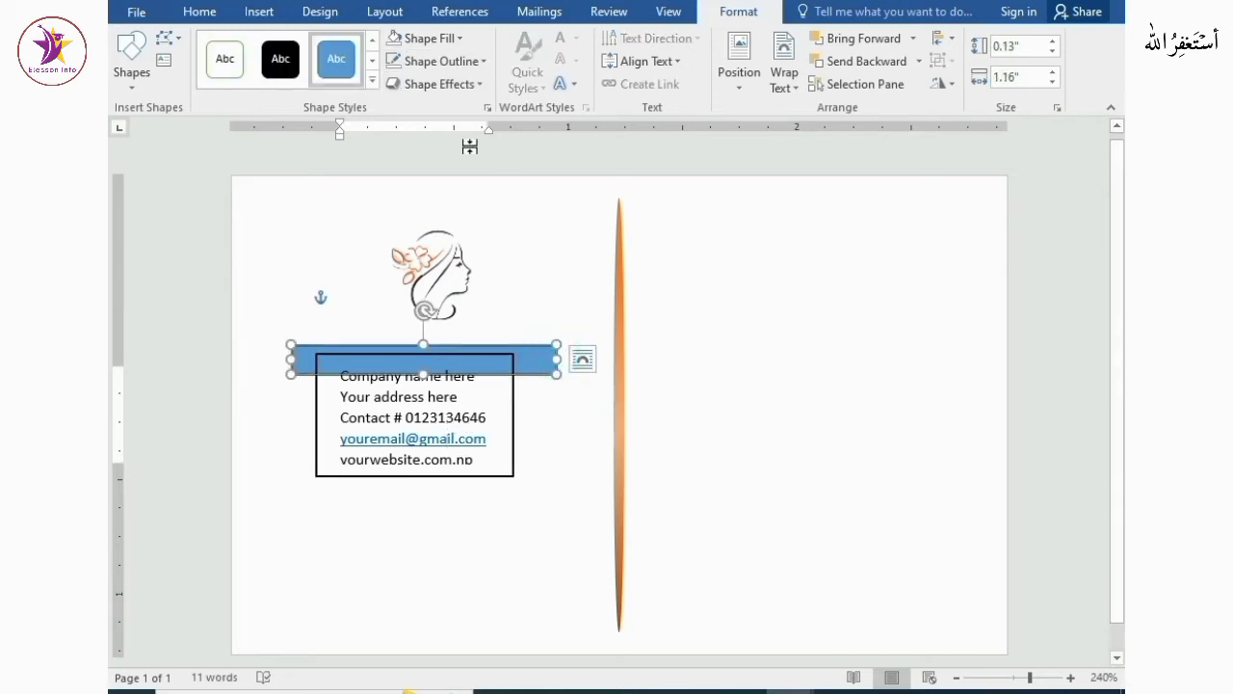
pyautogui.click(461, 40)
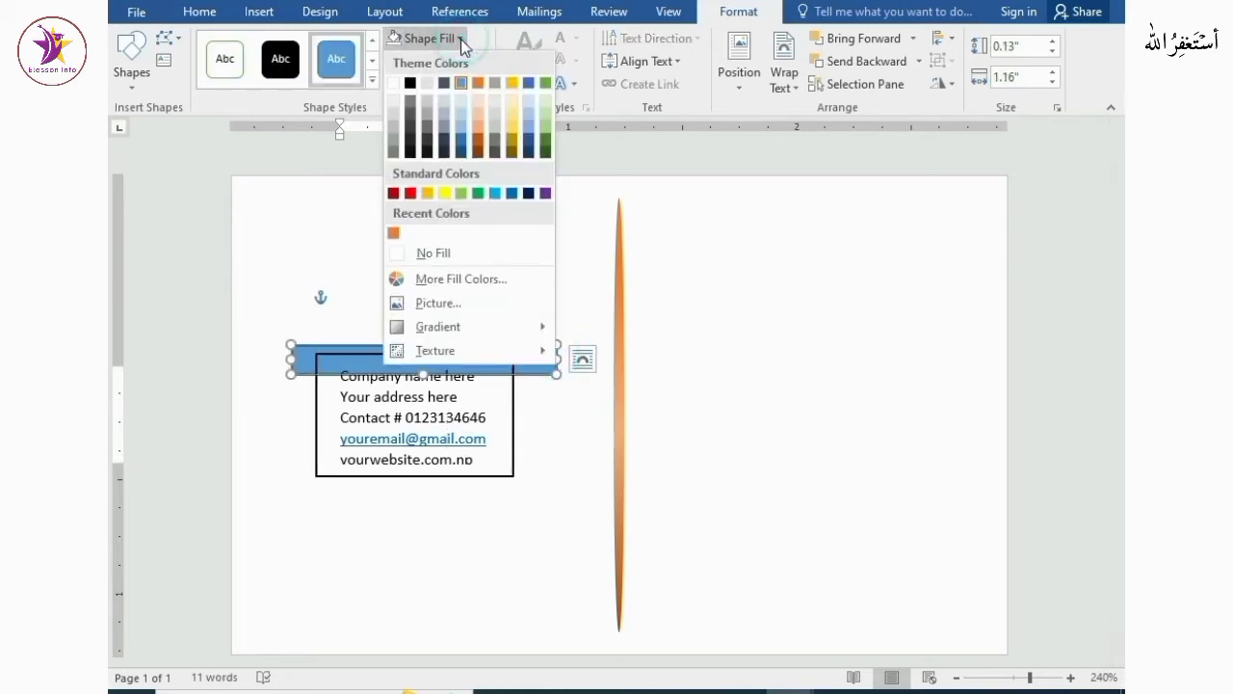
pyautogui.click(393, 234)
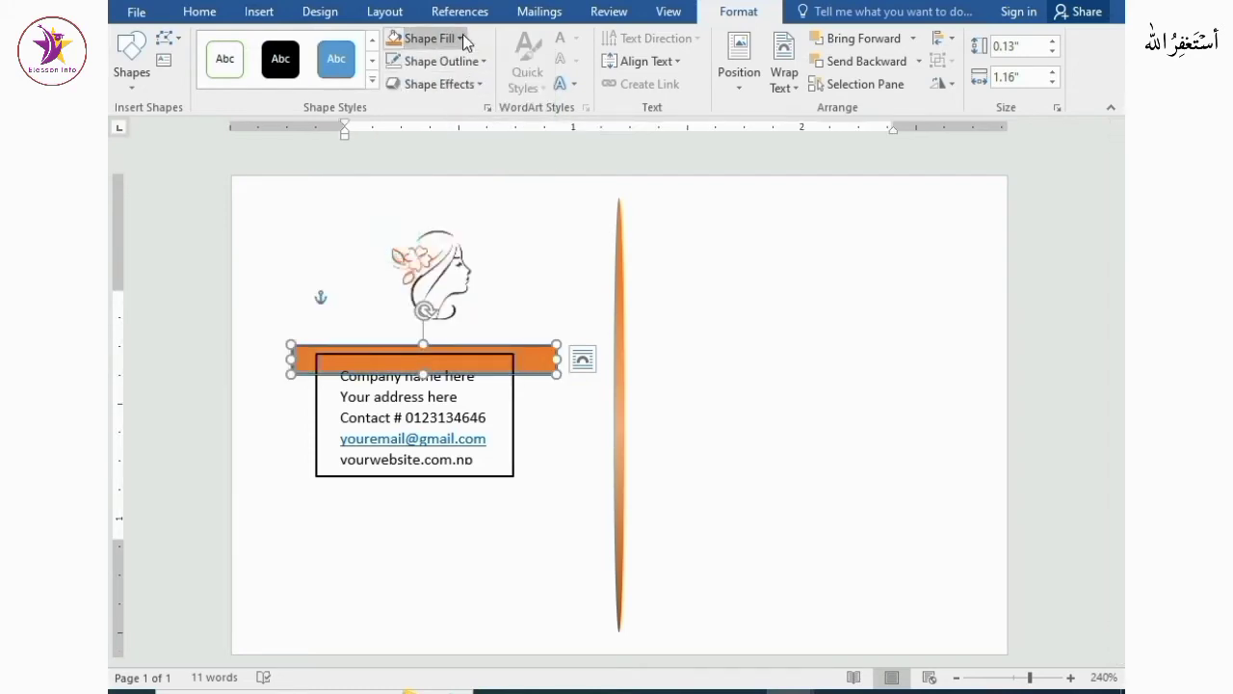
pyautogui.click(481, 61)
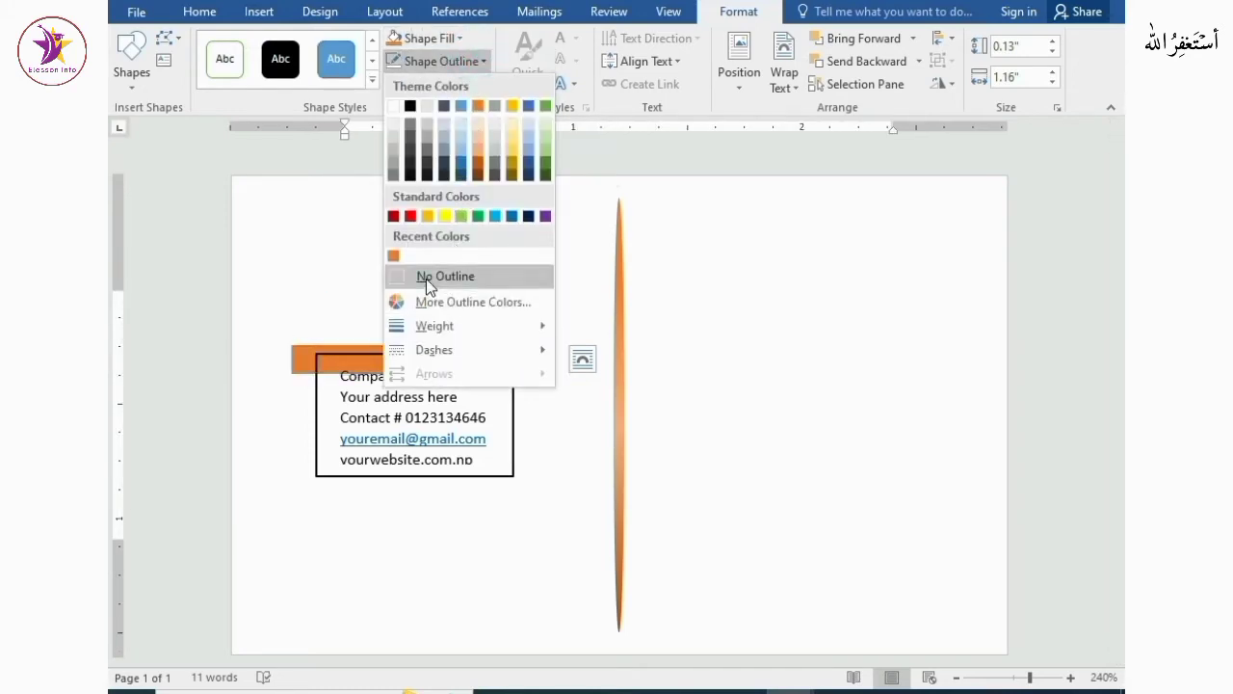
pyautogui.click(426, 277)
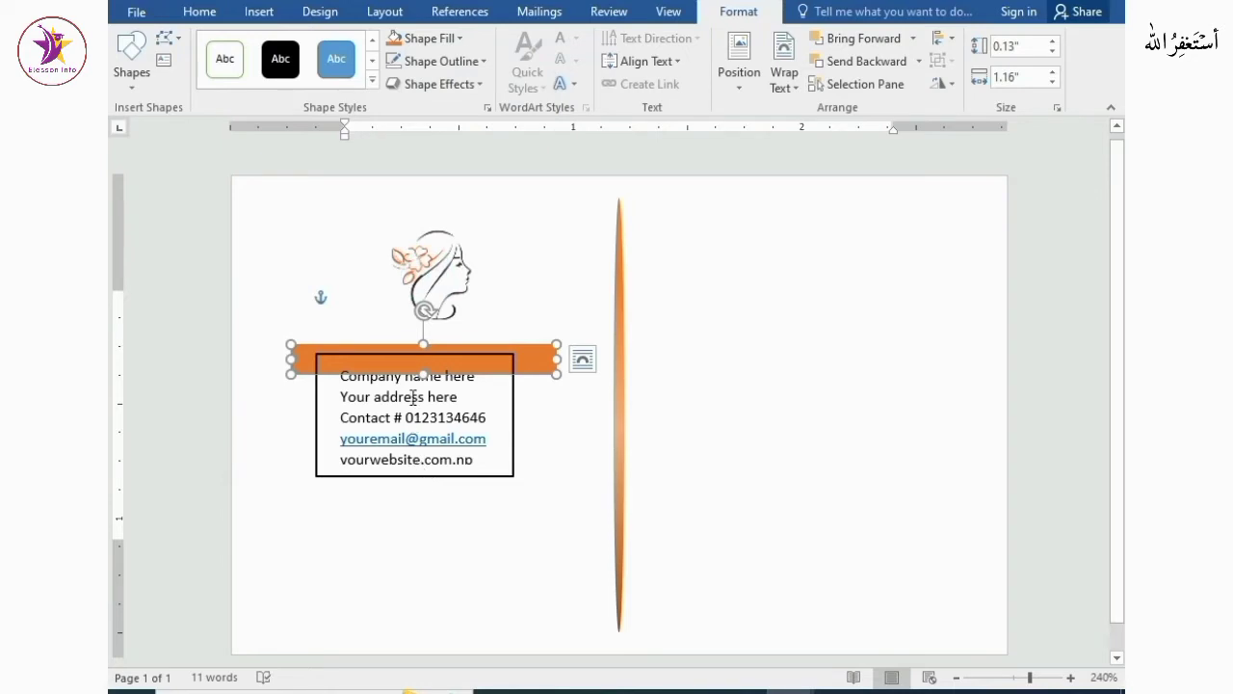
# Make the company name line bold and enlarge it to 7 pt
pyautogui.moveTo(438, 355); pyautogui.dragTo(353, 361)
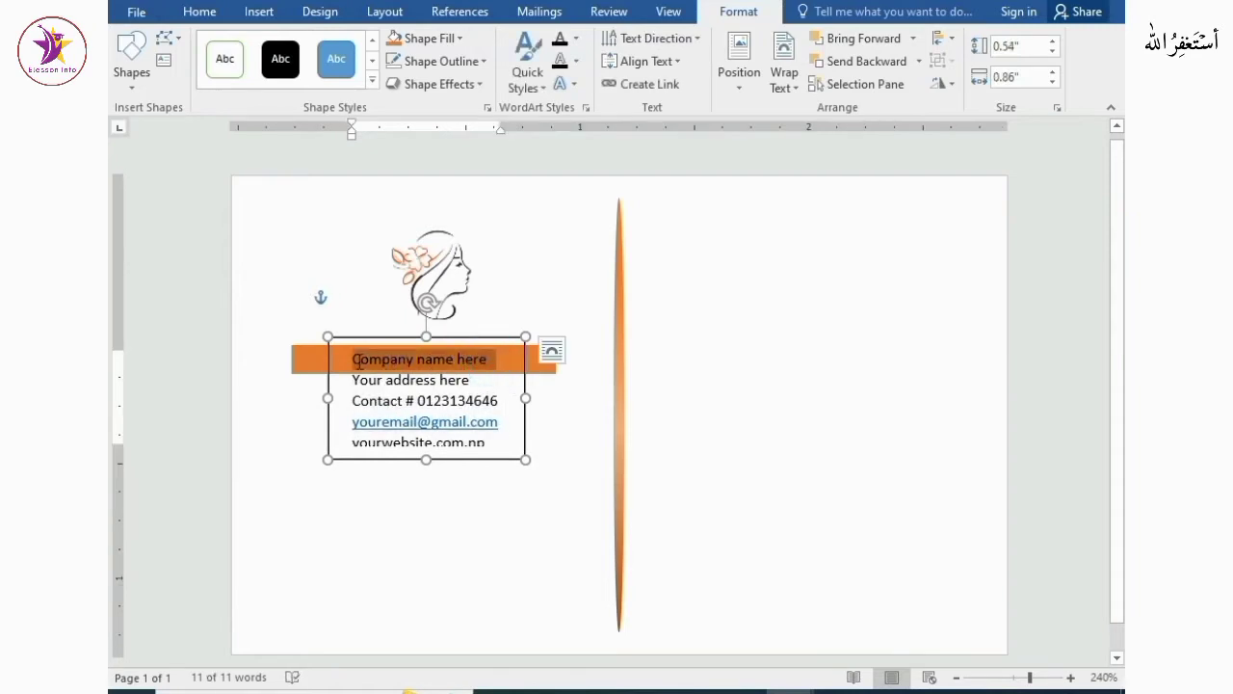
pyautogui.hotkey('ctrl', 'b')
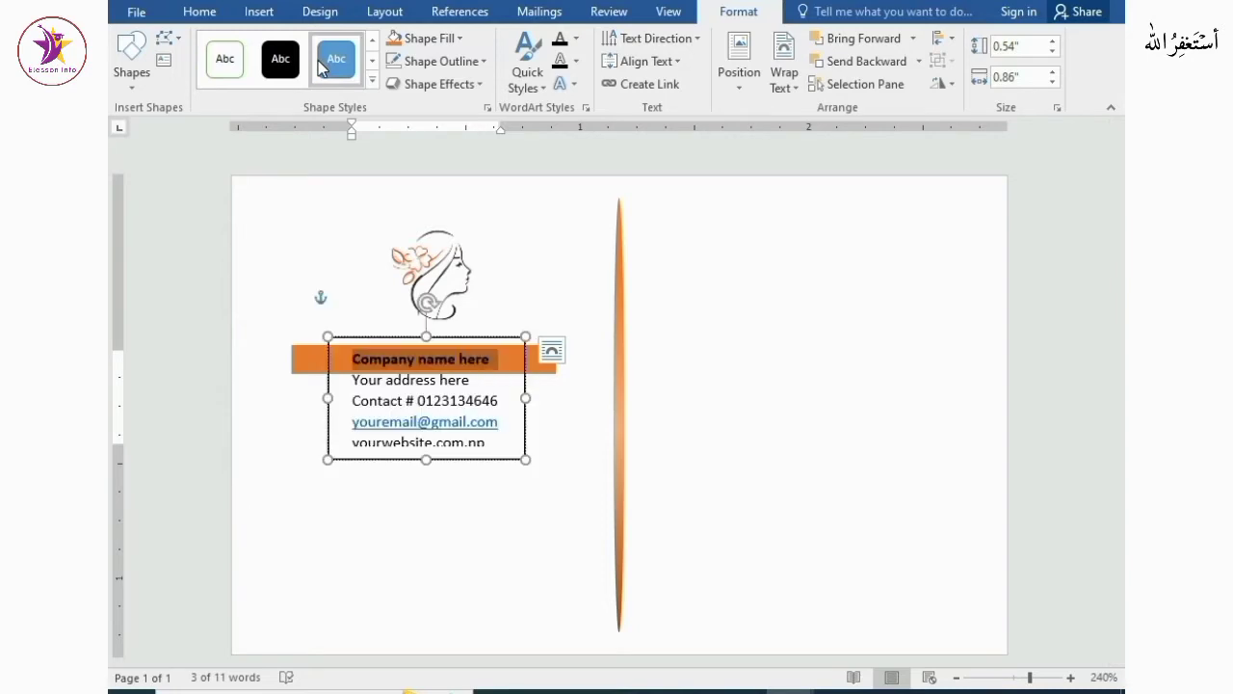
pyautogui.hotkey('ctrl', 'shift', '.')
pyautogui.hotkey('ctrl', 'shift', ',')
pyautogui.click(204, 13)
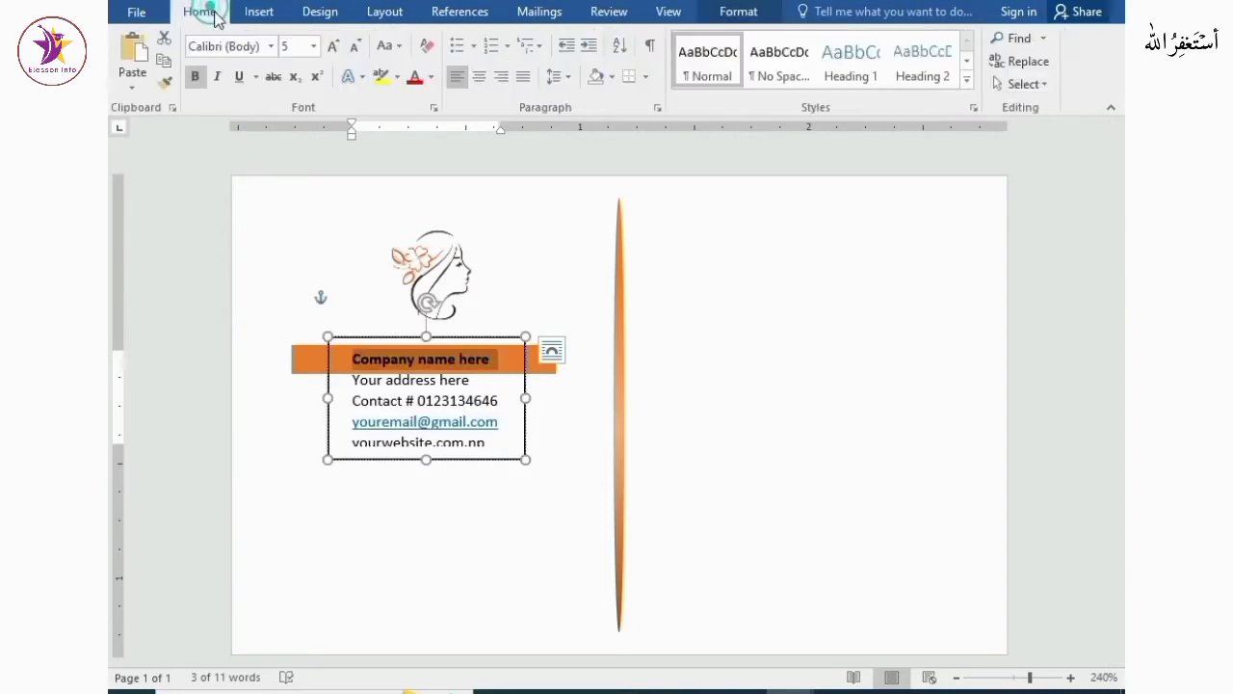
pyautogui.click(332, 45)
pyautogui.click(332, 45)
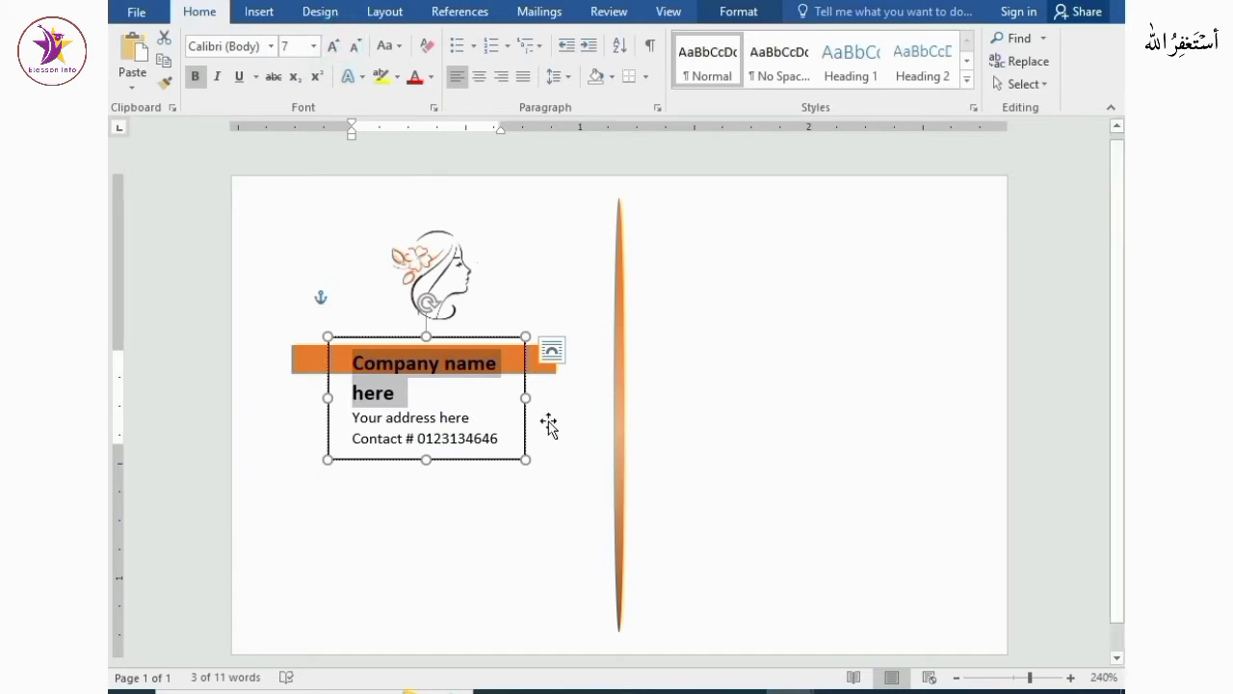
# Widen the text box to span the full width of the orange band and adjust its height
pyautogui.moveTo(527, 397); pyautogui.dragTo(556, 395)
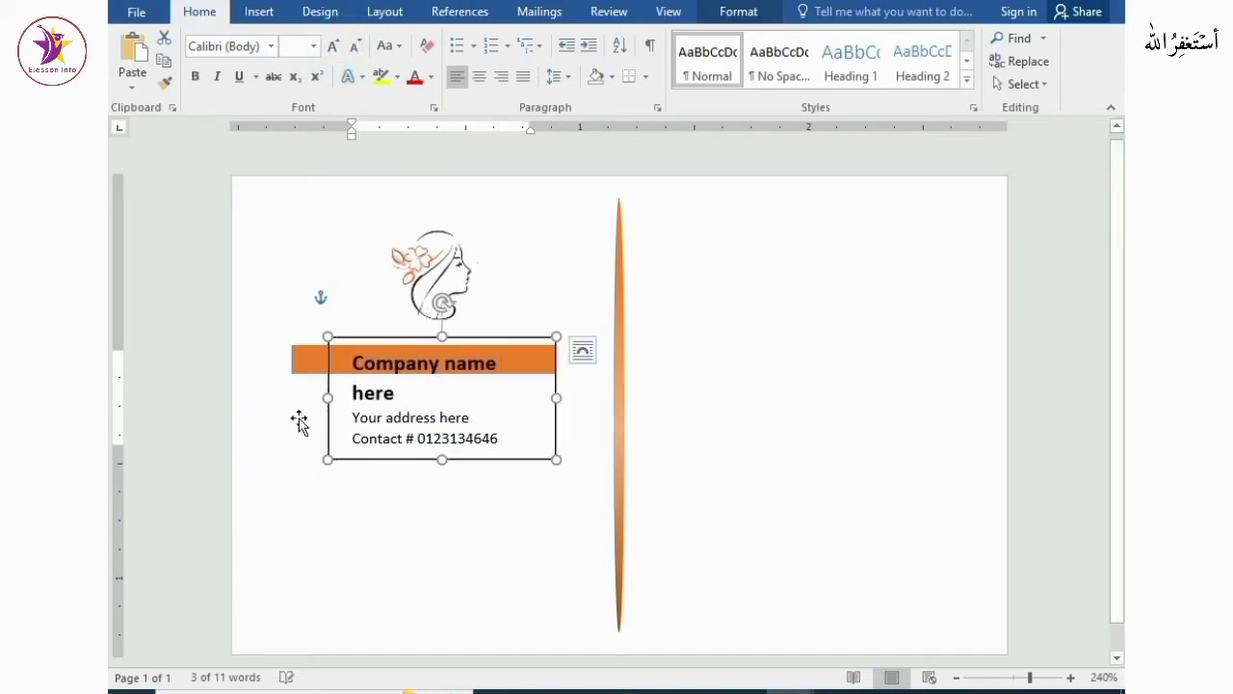
pyautogui.moveTo(327, 397); pyautogui.dragTo(292, 397)
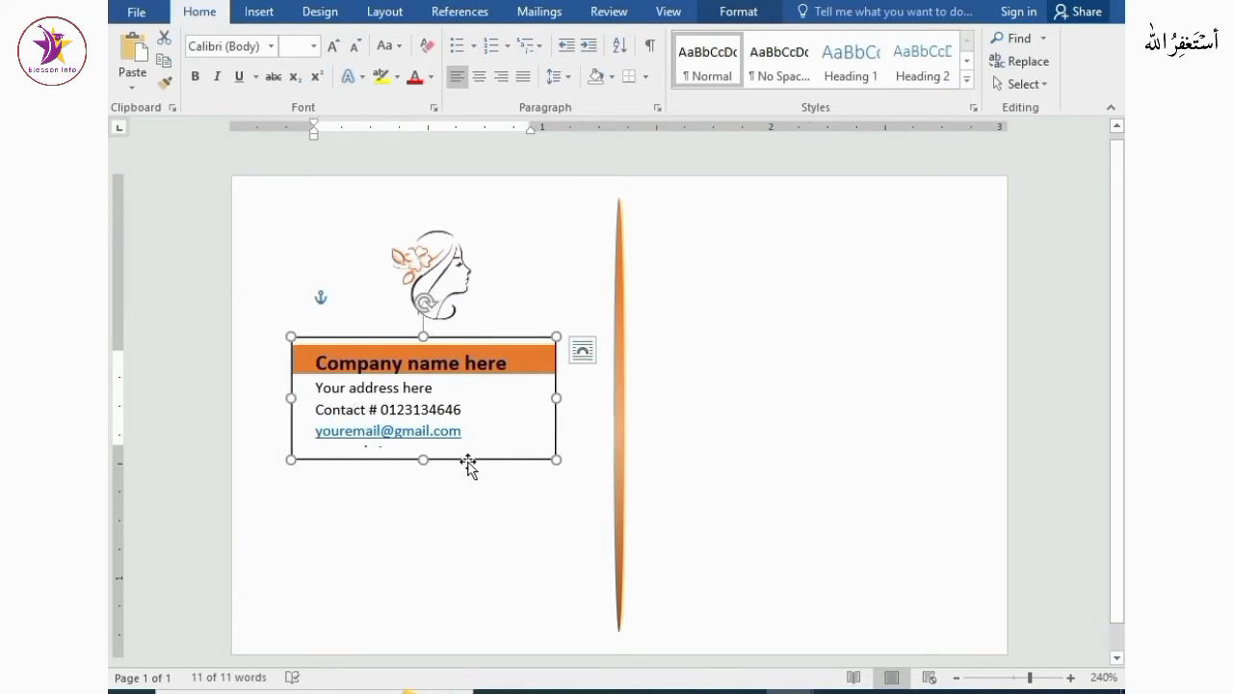
pyautogui.moveTo(468, 465); pyautogui.dragTo(477, 455)
# Set the line spacing of the text box's lines to 1.15
pyautogui.moveTo(328, 354); pyautogui.dragTo(474, 427)
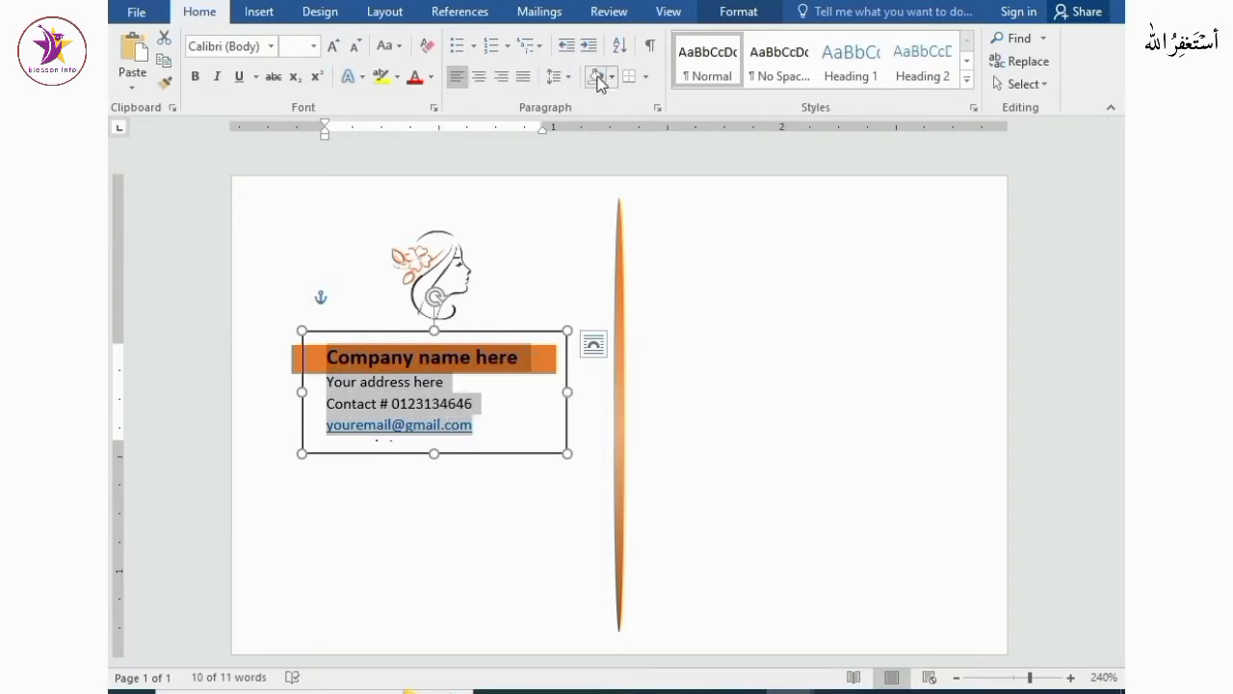
pyautogui.click(561, 76)
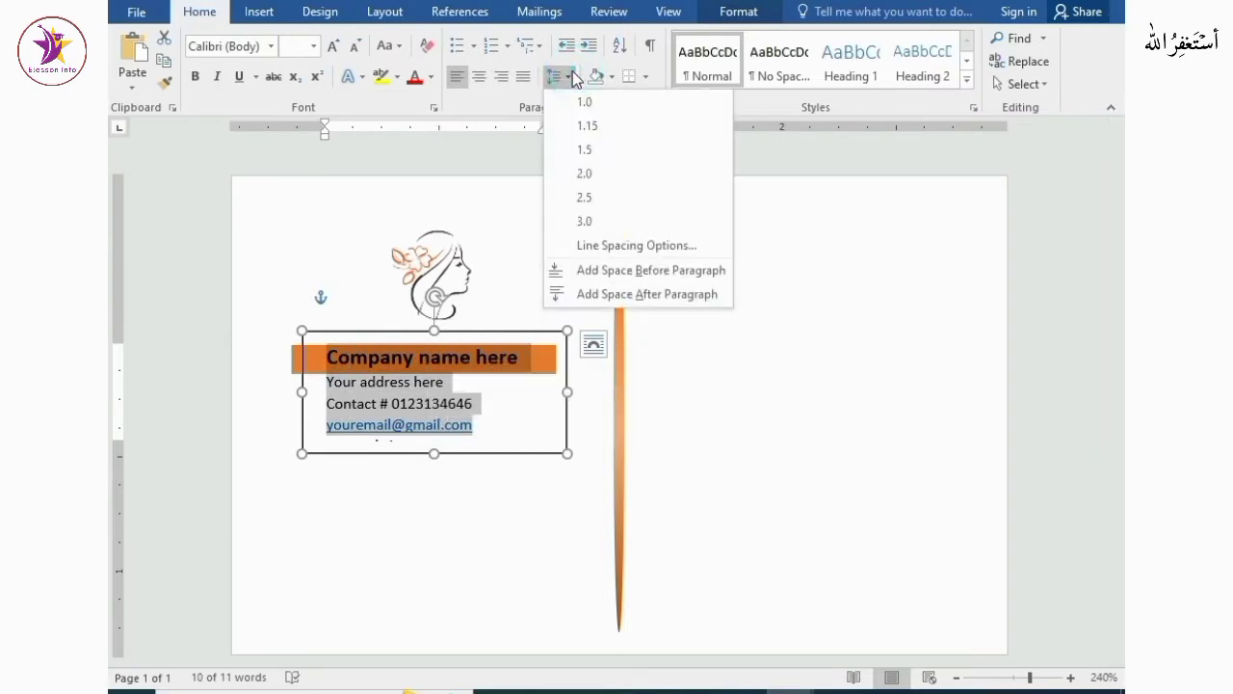
pyautogui.click(586, 126)
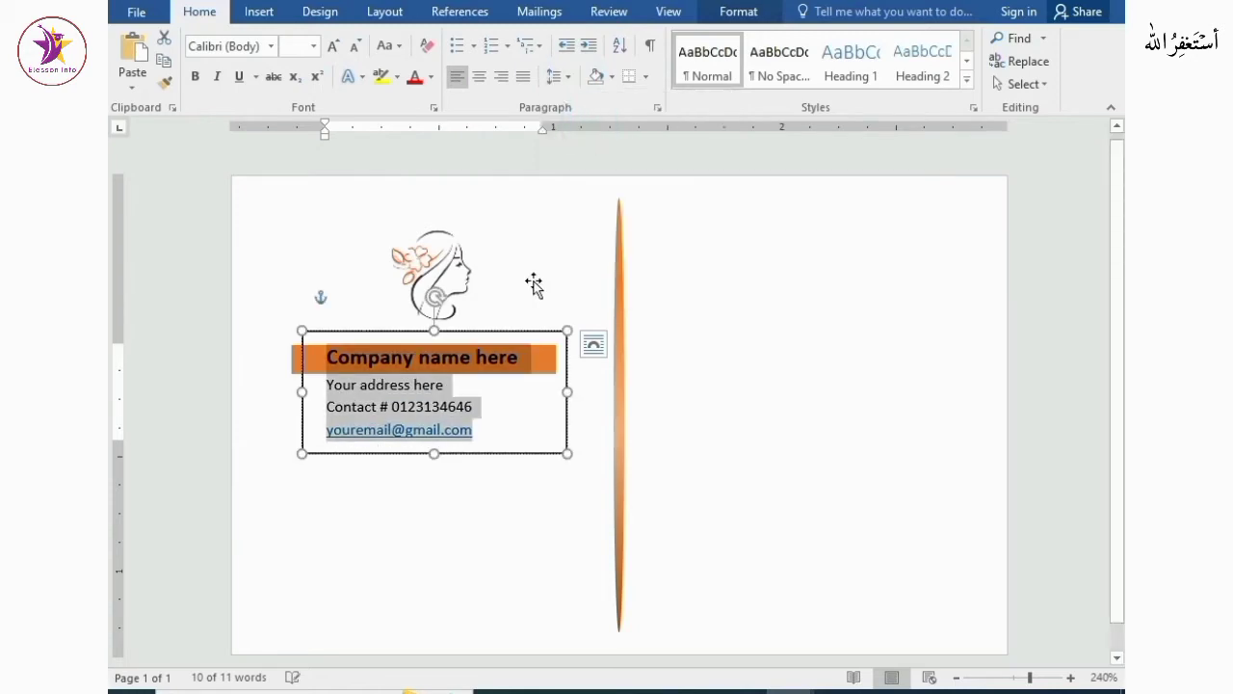
# Select all the text in the box and center it
pyautogui.click(392, 484)
pyautogui.moveTo(328, 362); pyautogui.dragTo(468, 433)
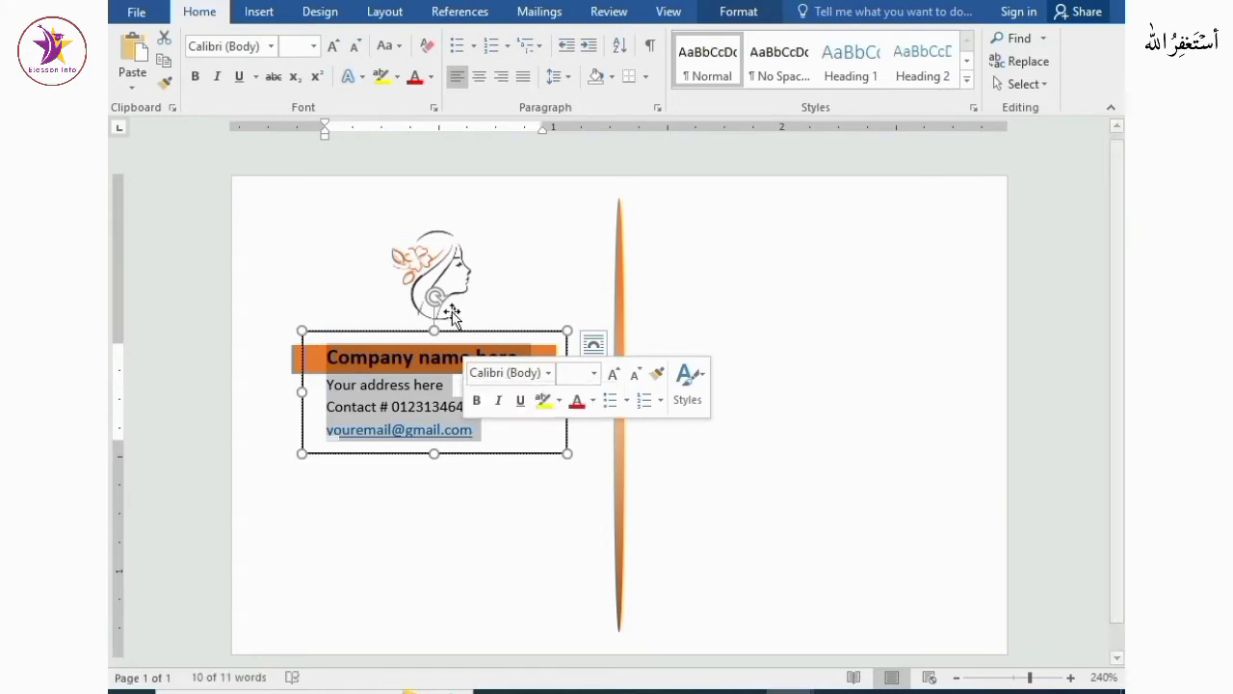
pyautogui.click(479, 79)
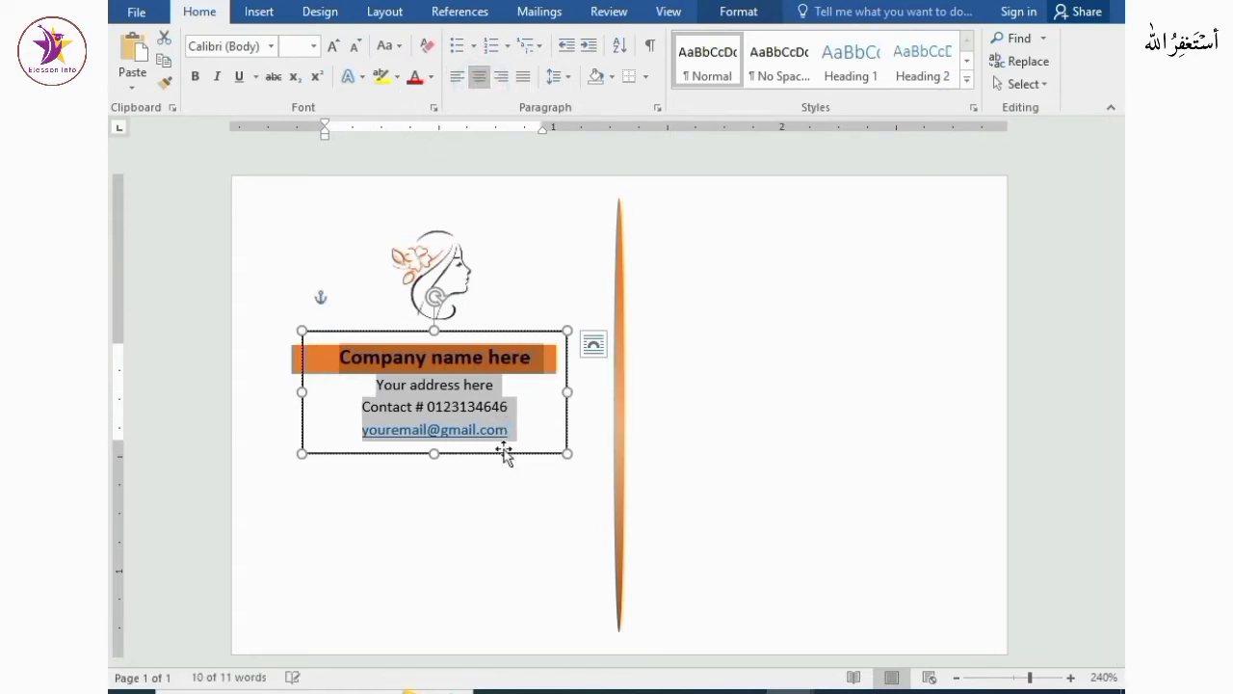
# Align the text box's right edge with the end of the orange band
pyautogui.moveTo(567, 416); pyautogui.dragTo(557, 419)
pyautogui.click(530, 520)
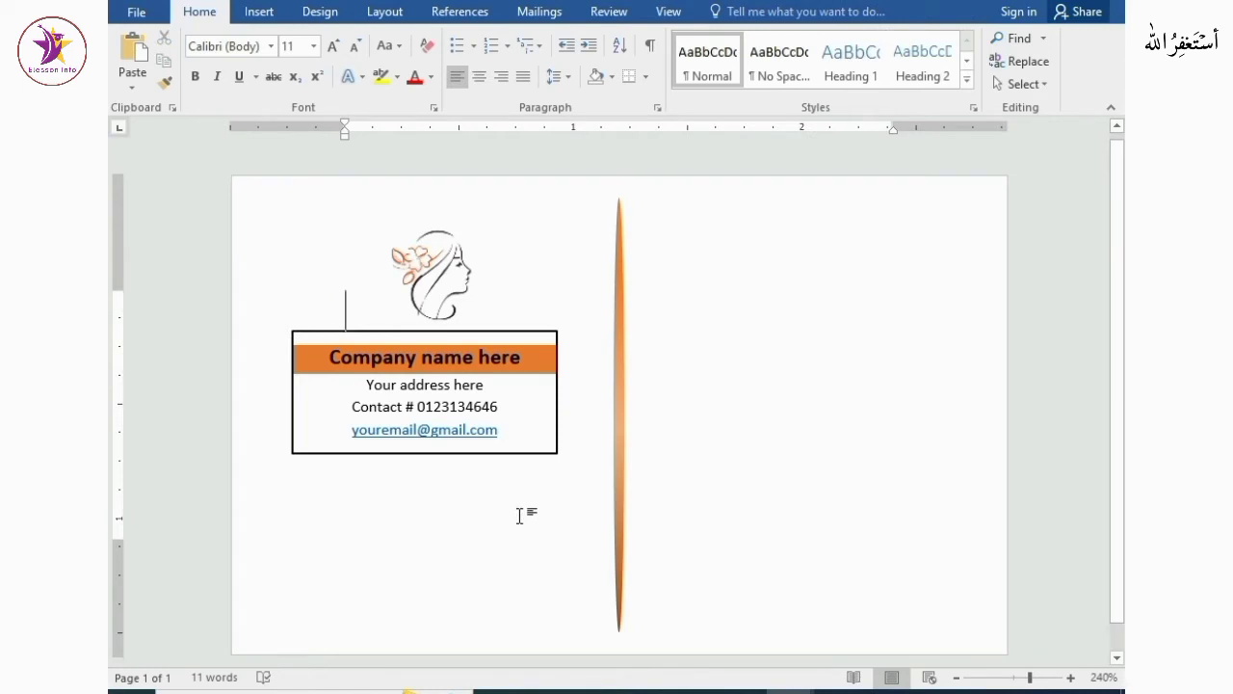
# Remove the outline from the company text box
pyautogui.click(558, 410)
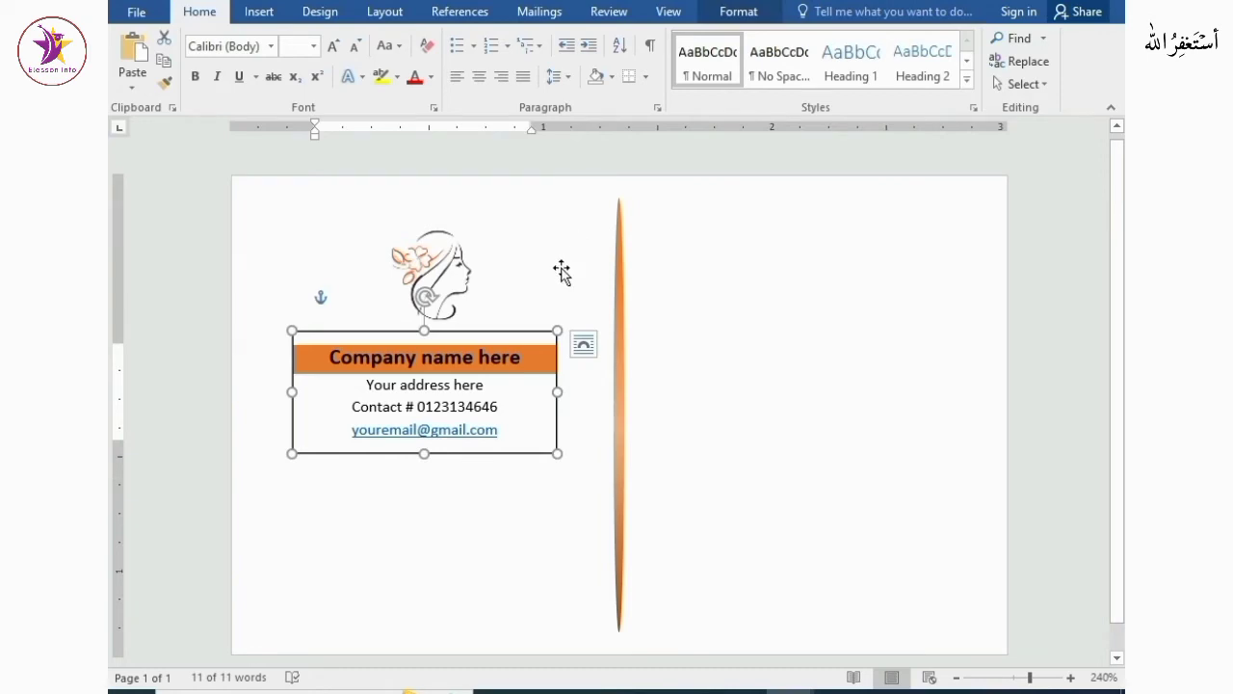
pyautogui.click(742, 14)
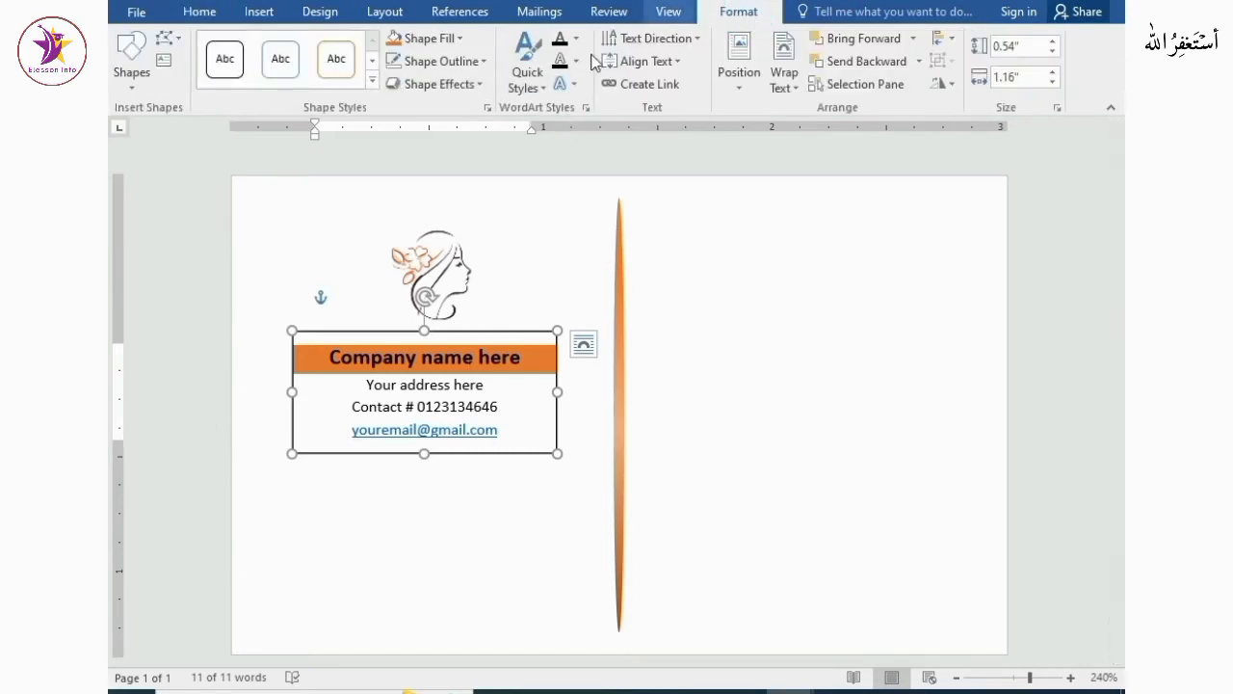
pyautogui.click(469, 62)
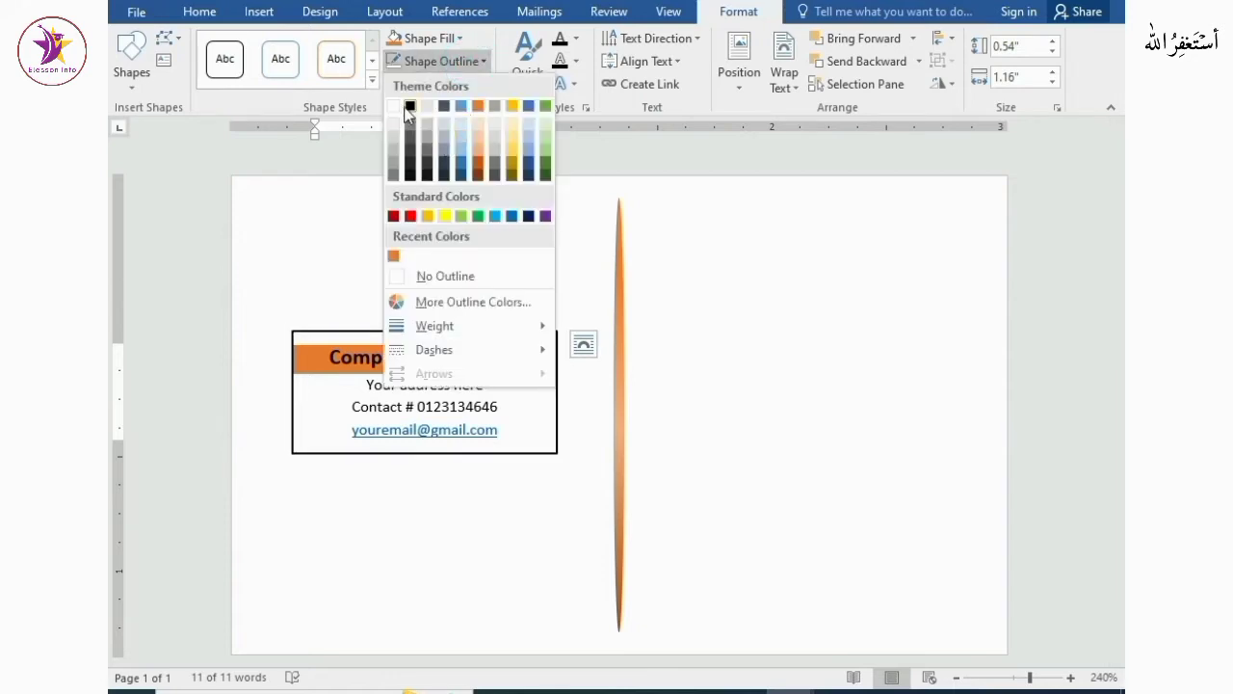
pyautogui.click(413, 278)
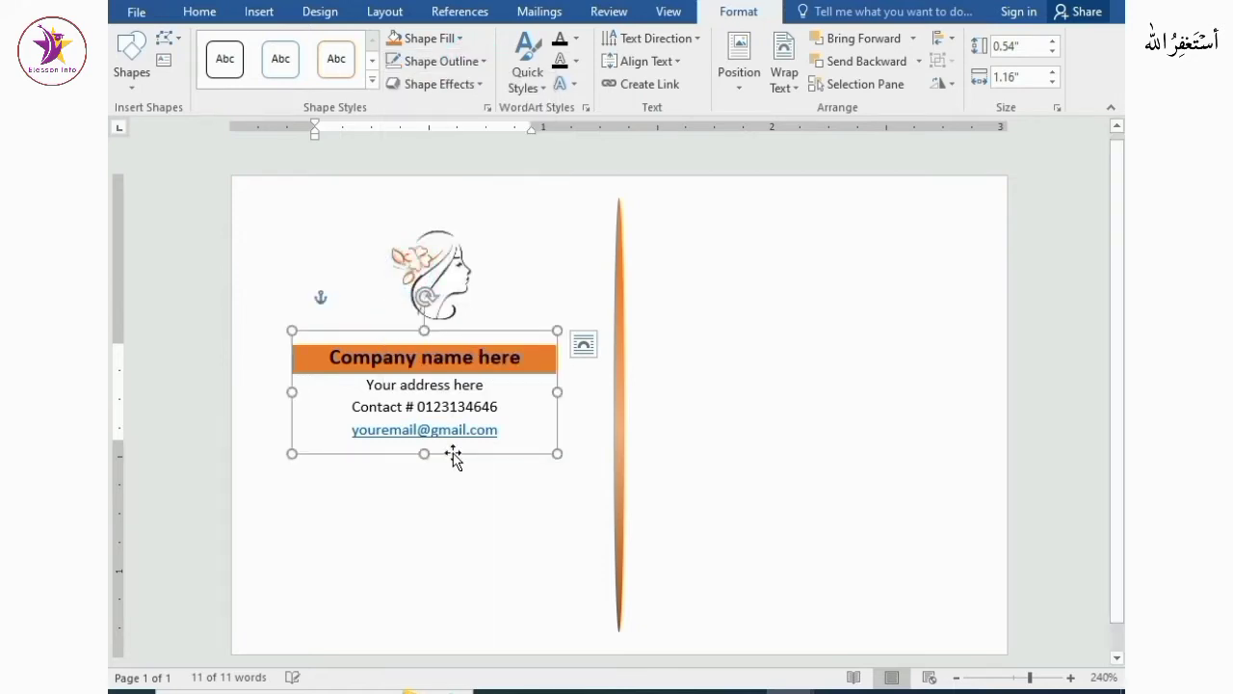
pyautogui.click(481, 528)
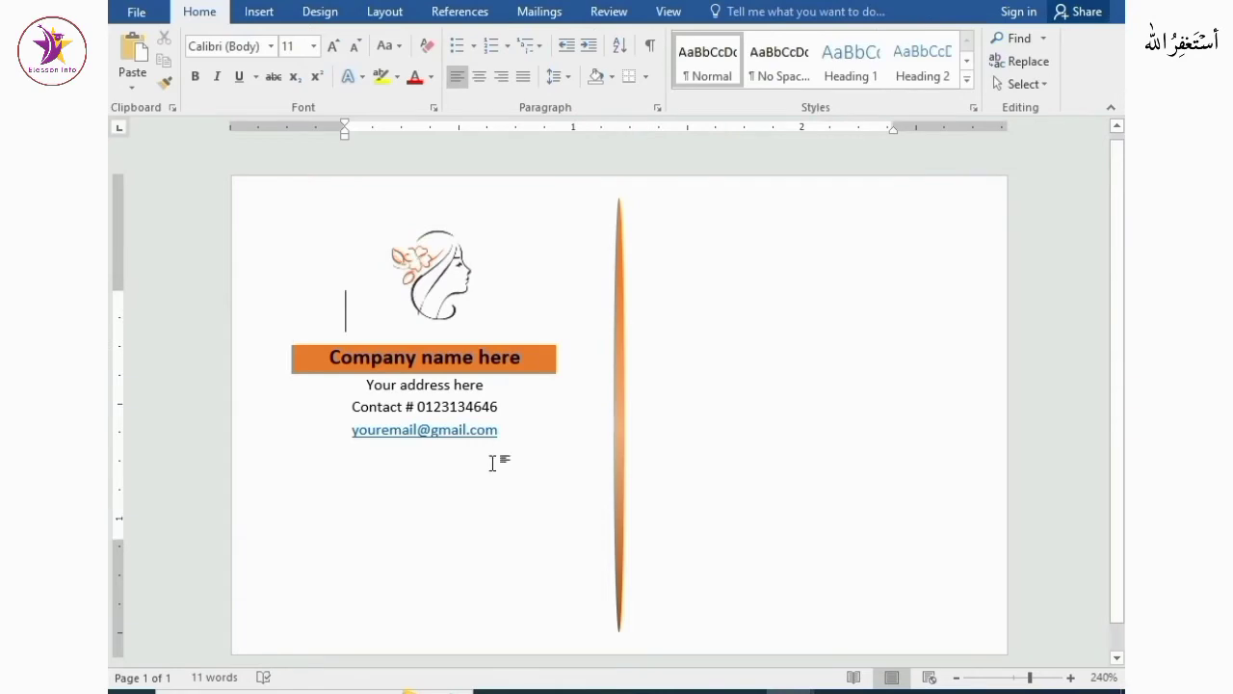
# Draw a new text box about 1.25 inches wide on the right half of the card, beyond the divider bar
pyautogui.scroll(-6, 510, 455)
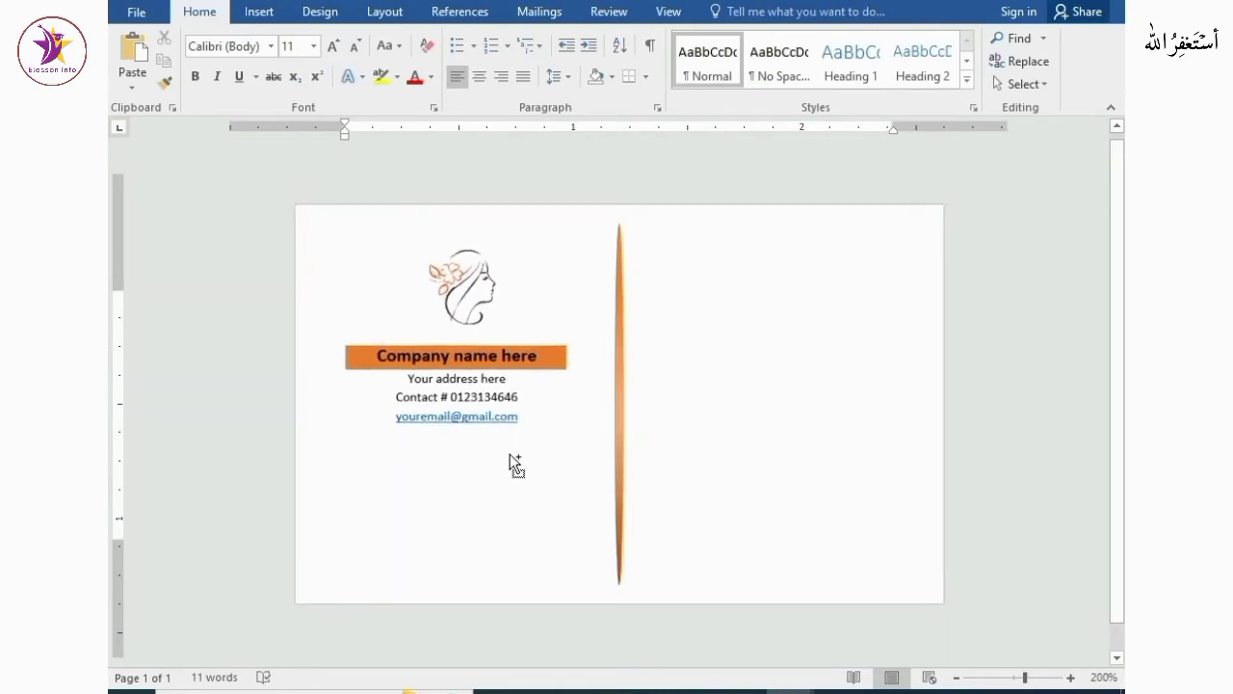
pyautogui.scroll(-3, 510, 455)
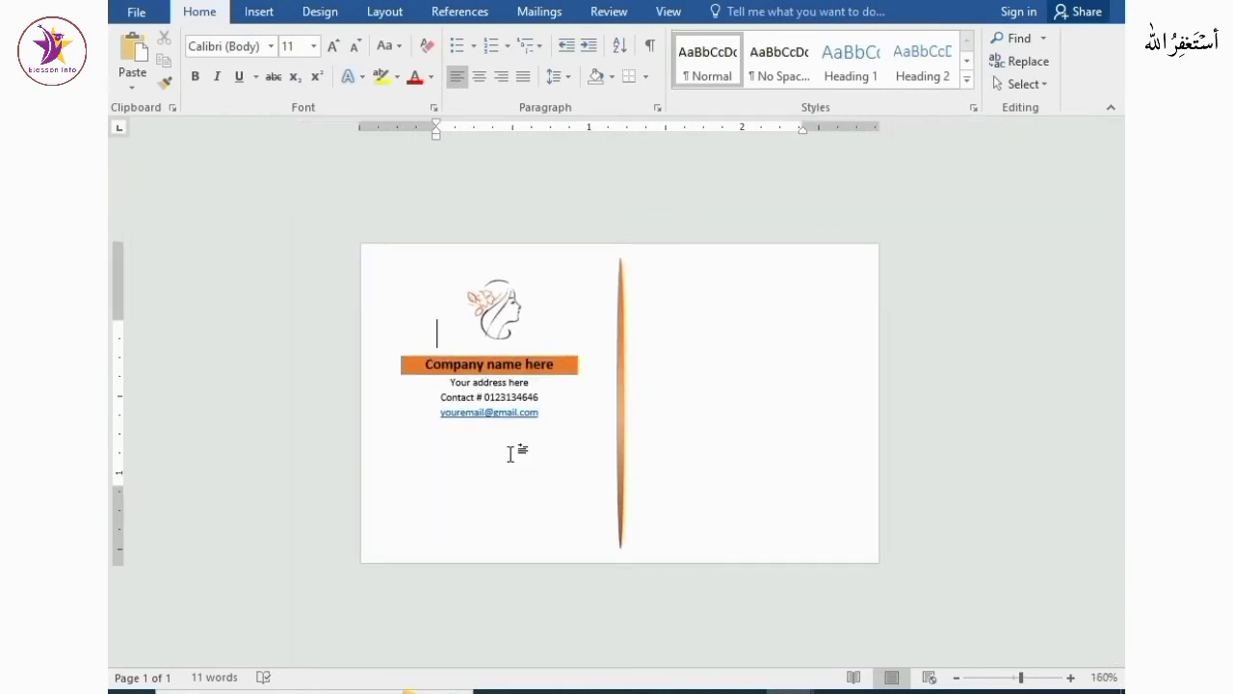
pyautogui.scroll(11, 509, 455)
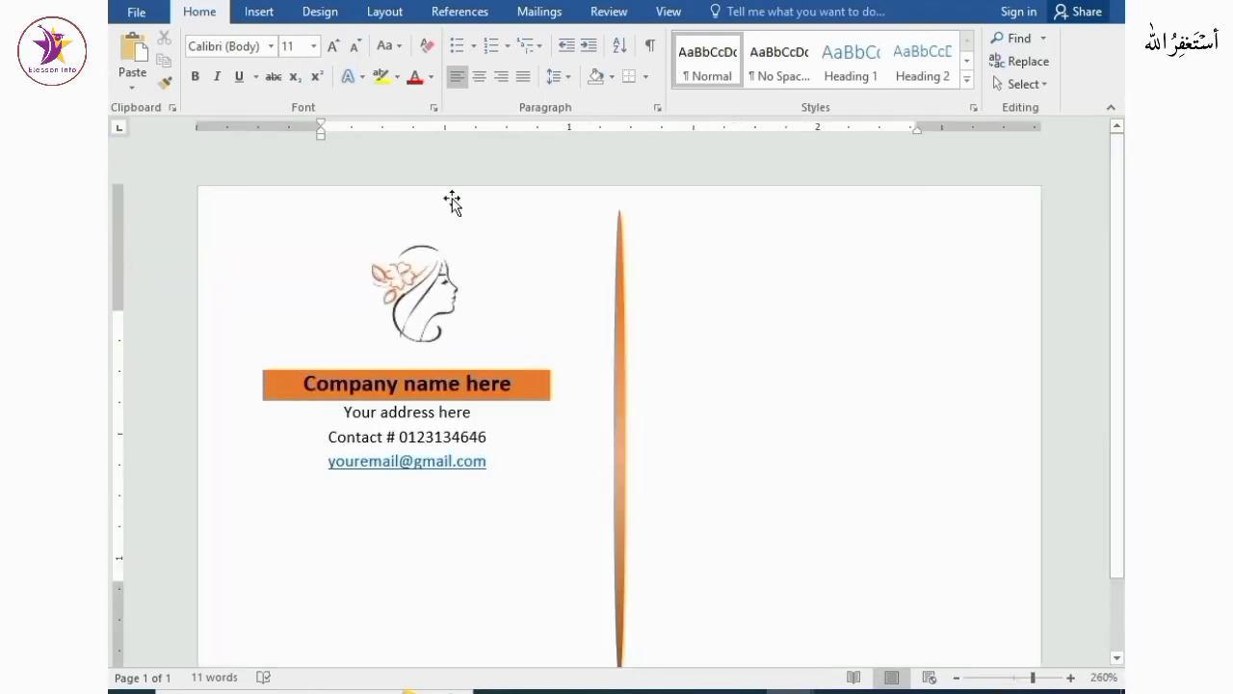
pyautogui.click(262, 12)
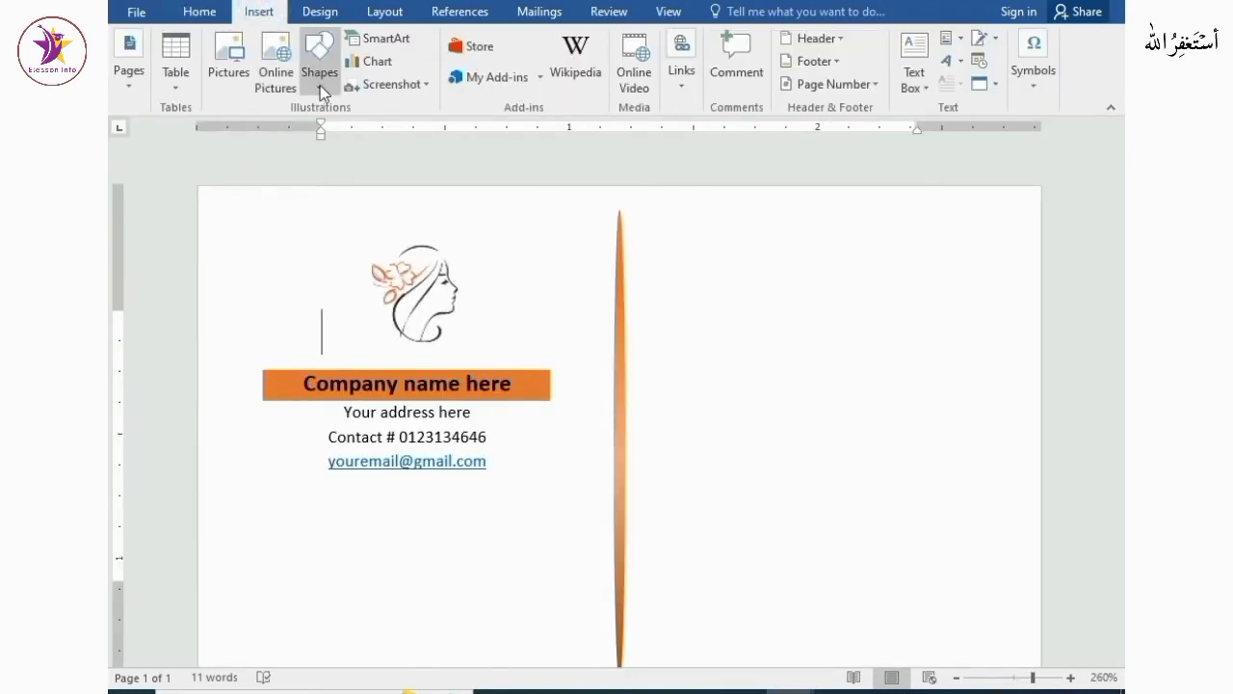
pyautogui.click(320, 83)
pyautogui.click(310, 131)
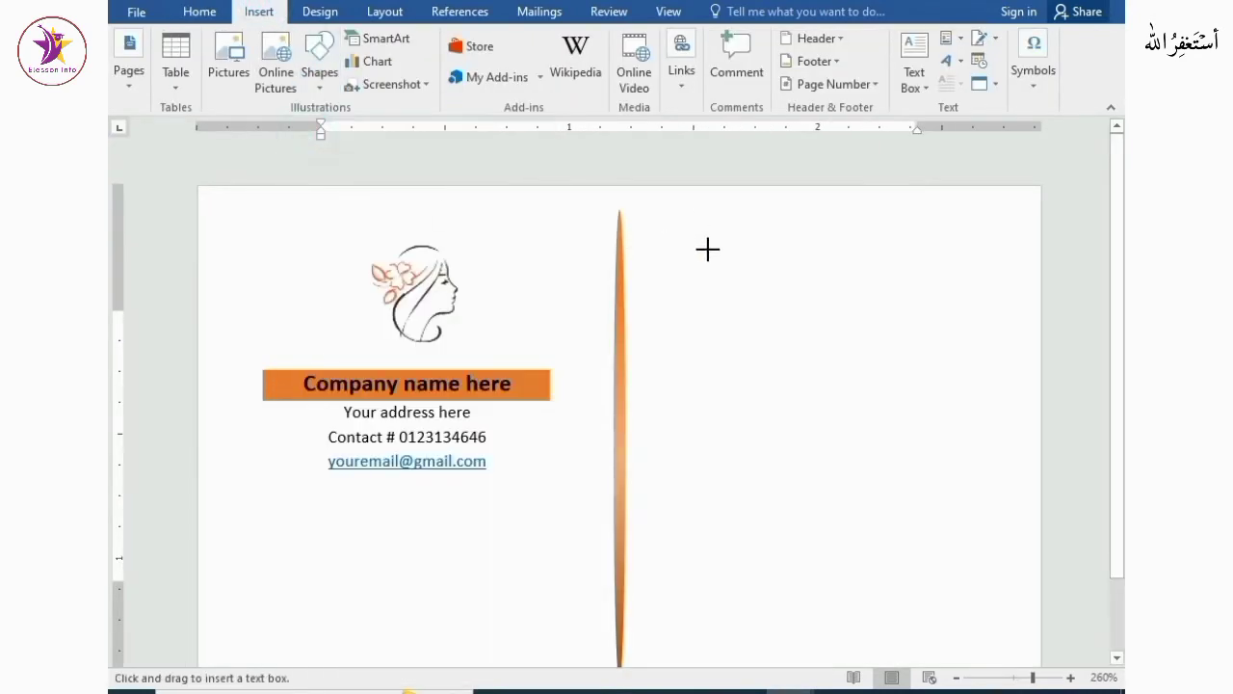
pyautogui.moveTo(701, 232); pyautogui.dragTo(1013, 461)
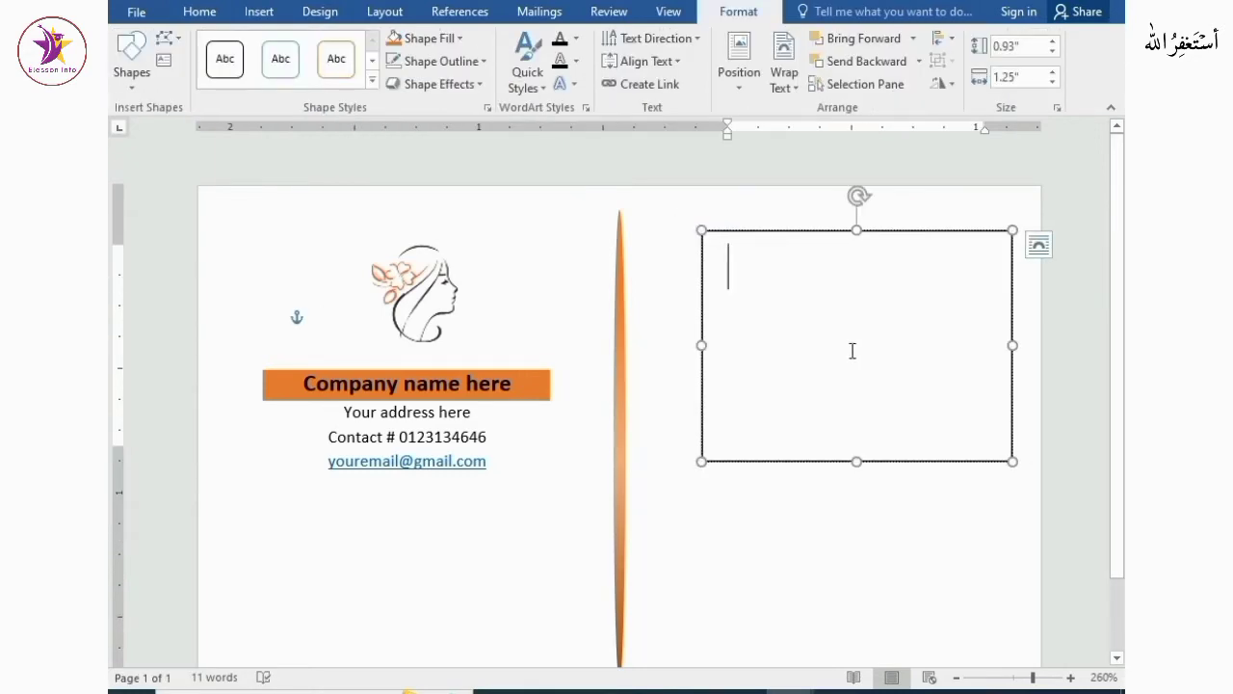
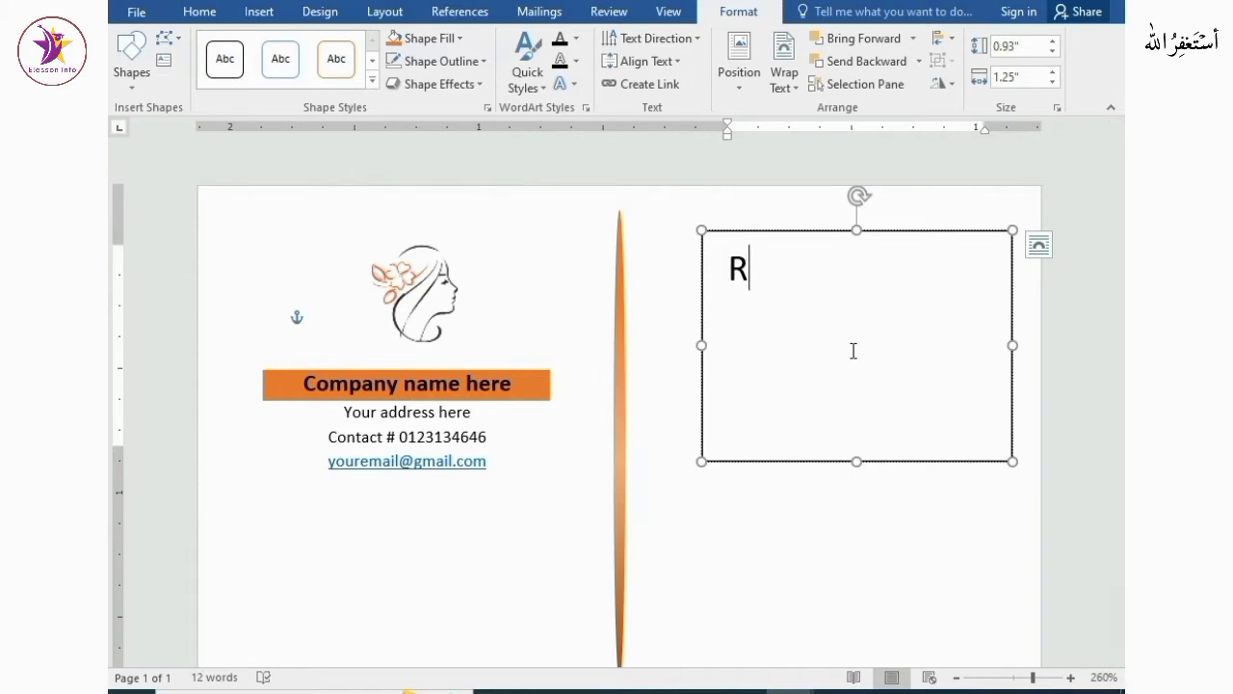
# Enter a person's name, the title Graphics Designer and a contact phone number on separate lines in the text box
pyautogui.press('Return')
pyautogui.write('Graphics Designer')
pyautogui.press('Return')
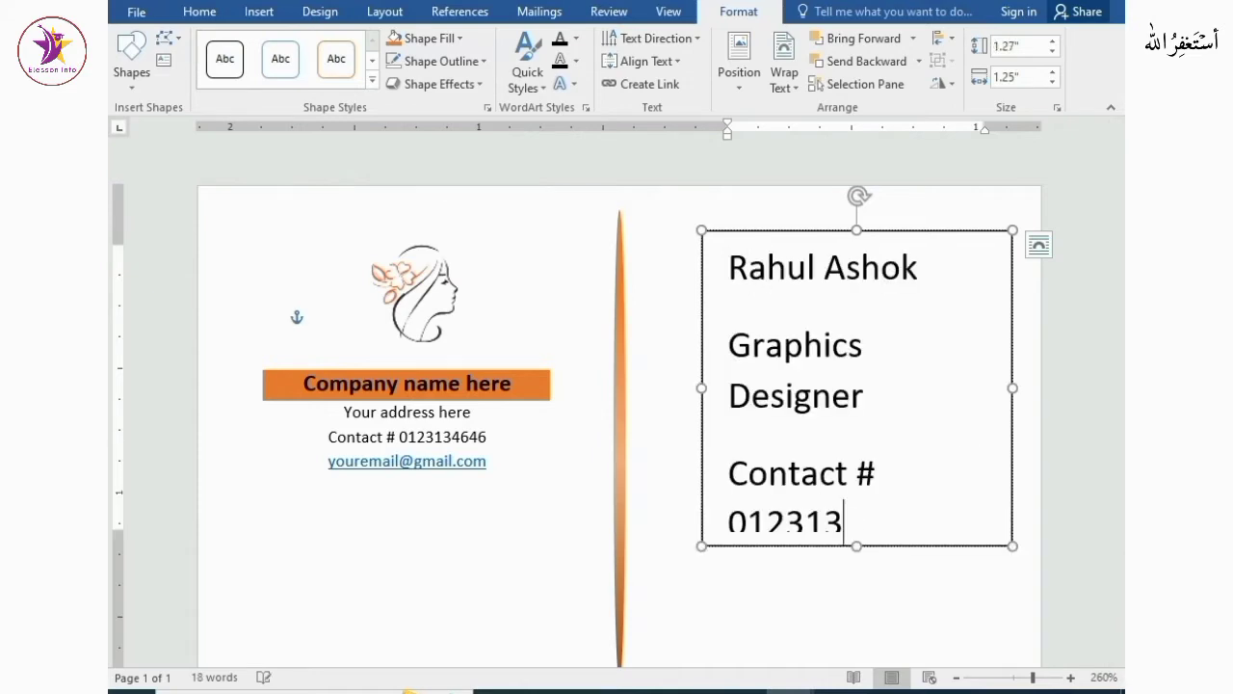
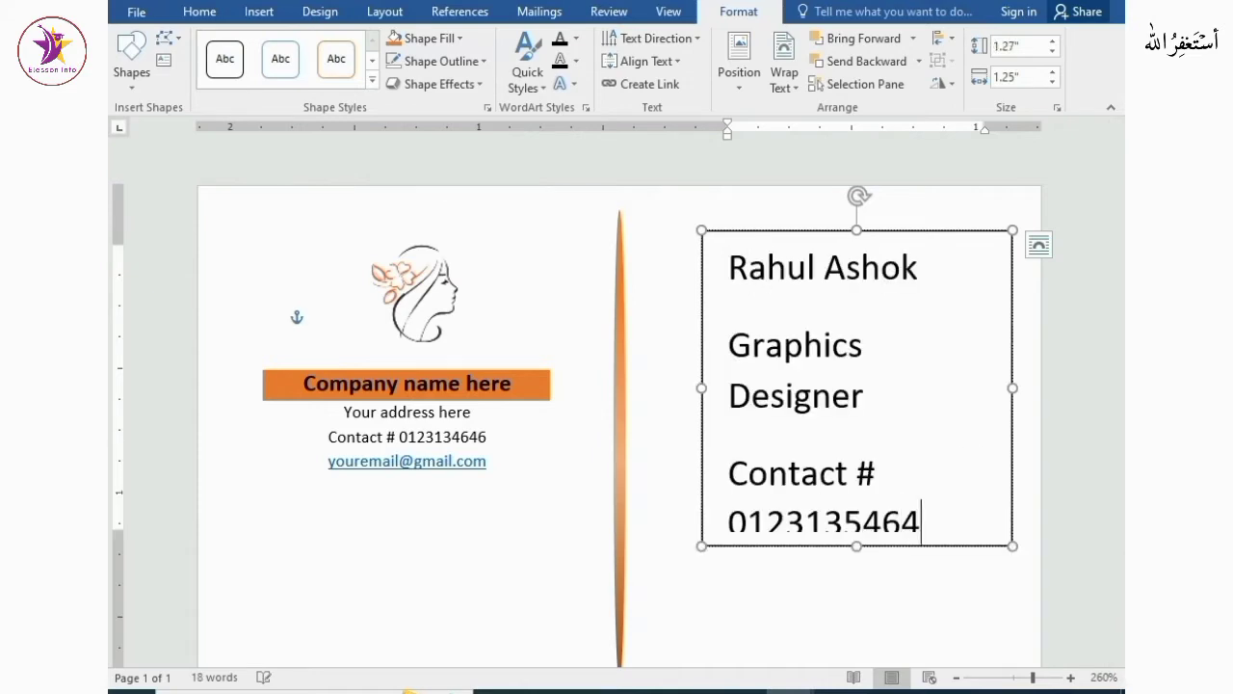
# Reduce all the text box's text to font size 4 and tighten its line spacing
pyautogui.moveTo(730, 268); pyautogui.dragTo(923, 525)
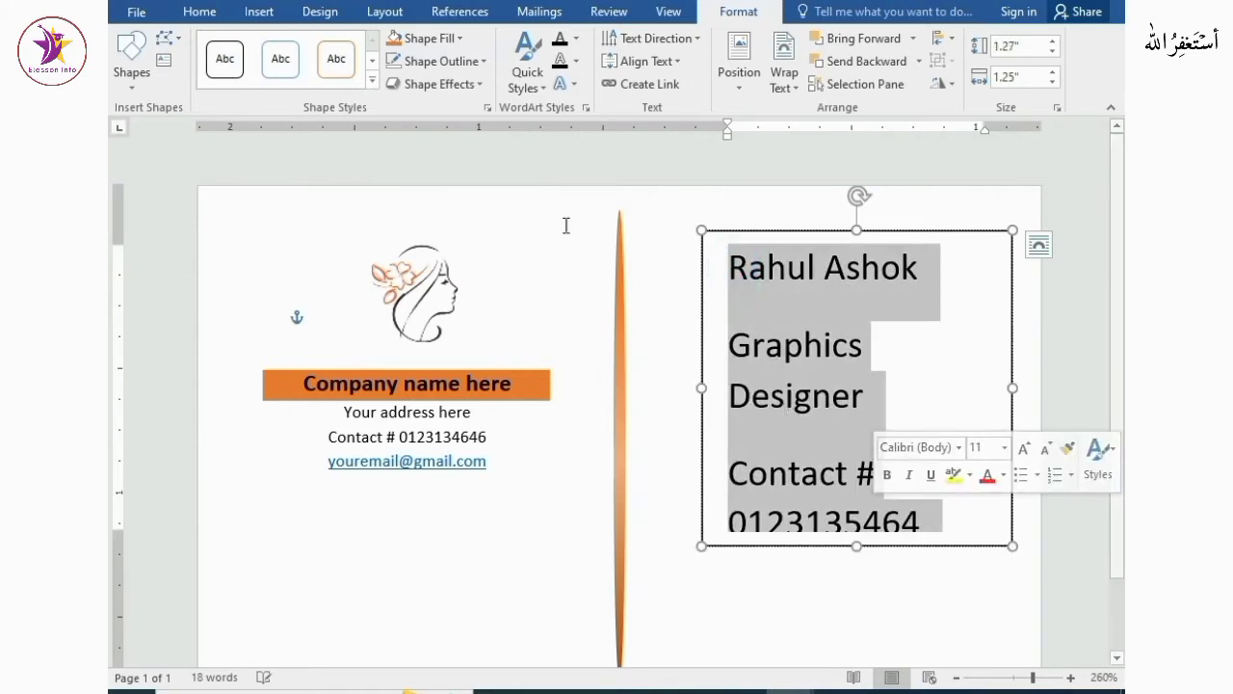
pyautogui.click(204, 11)
pyautogui.click(355, 45)
pyautogui.click(355, 45)
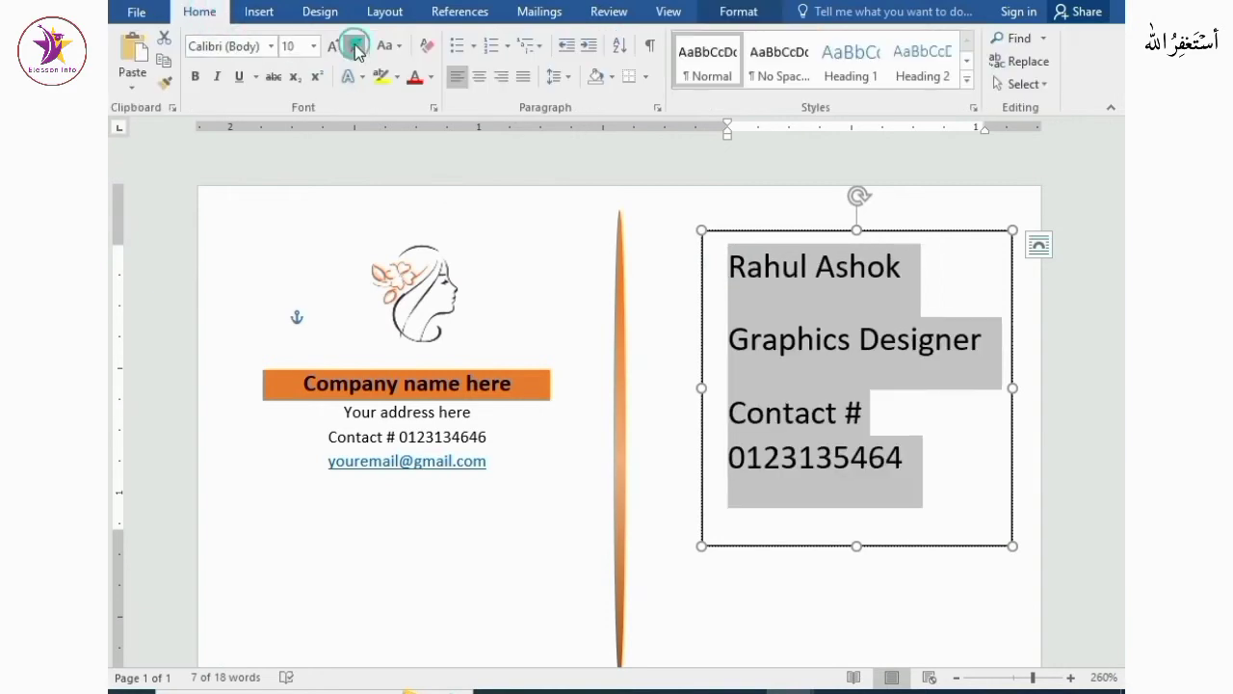
pyautogui.click(354, 45)
pyautogui.click(354, 46)
pyautogui.click(355, 46)
pyautogui.click(355, 46)
pyautogui.click(354, 45)
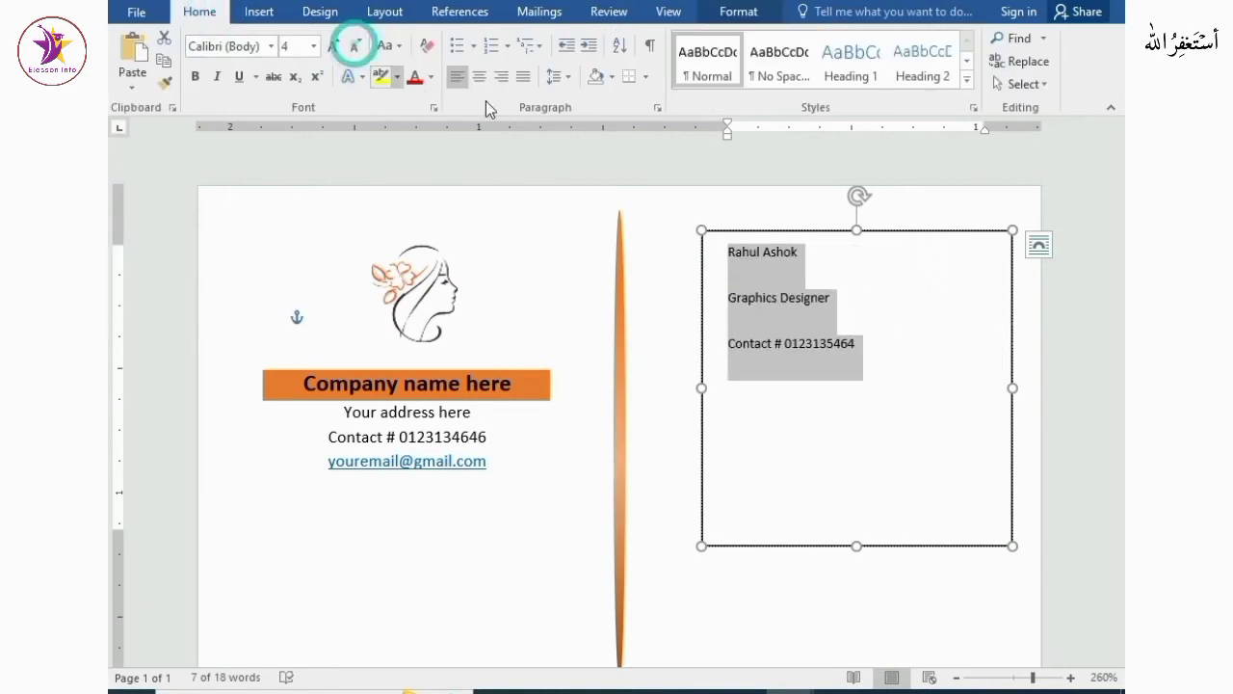
pyautogui.click(559, 77)
pyautogui.click(617, 294)
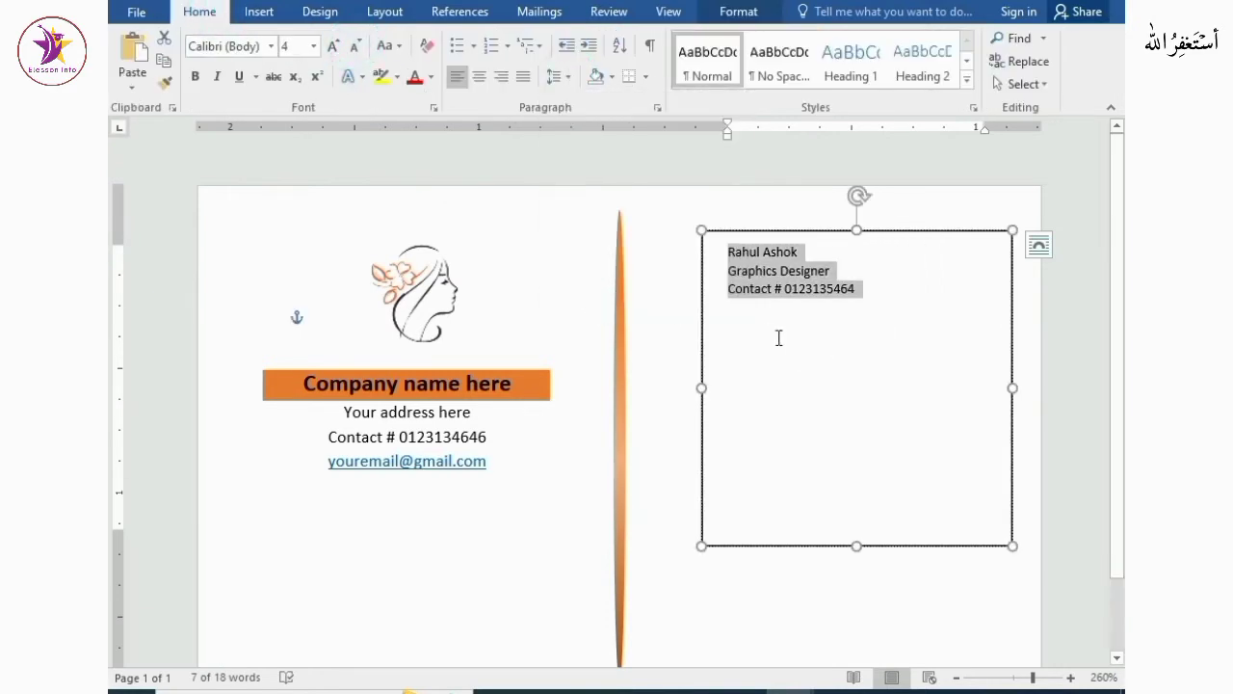
# Shrink the text box to fit its text and move it to the card's top-right corner
pyautogui.click(791, 336)
pyautogui.moveTo(857, 546); pyautogui.dragTo(856, 376)
pyautogui.click(831, 318)
pyautogui.click(868, 299)
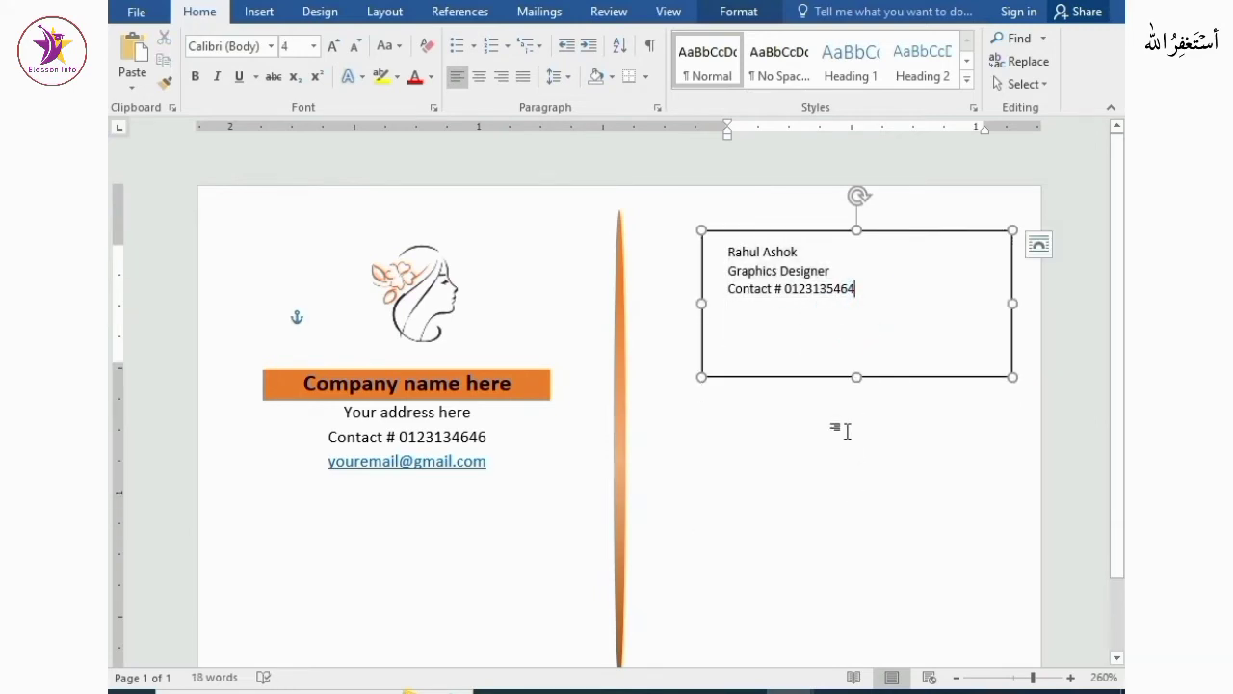
pyautogui.moveTo(859, 375); pyautogui.dragTo(857, 308)
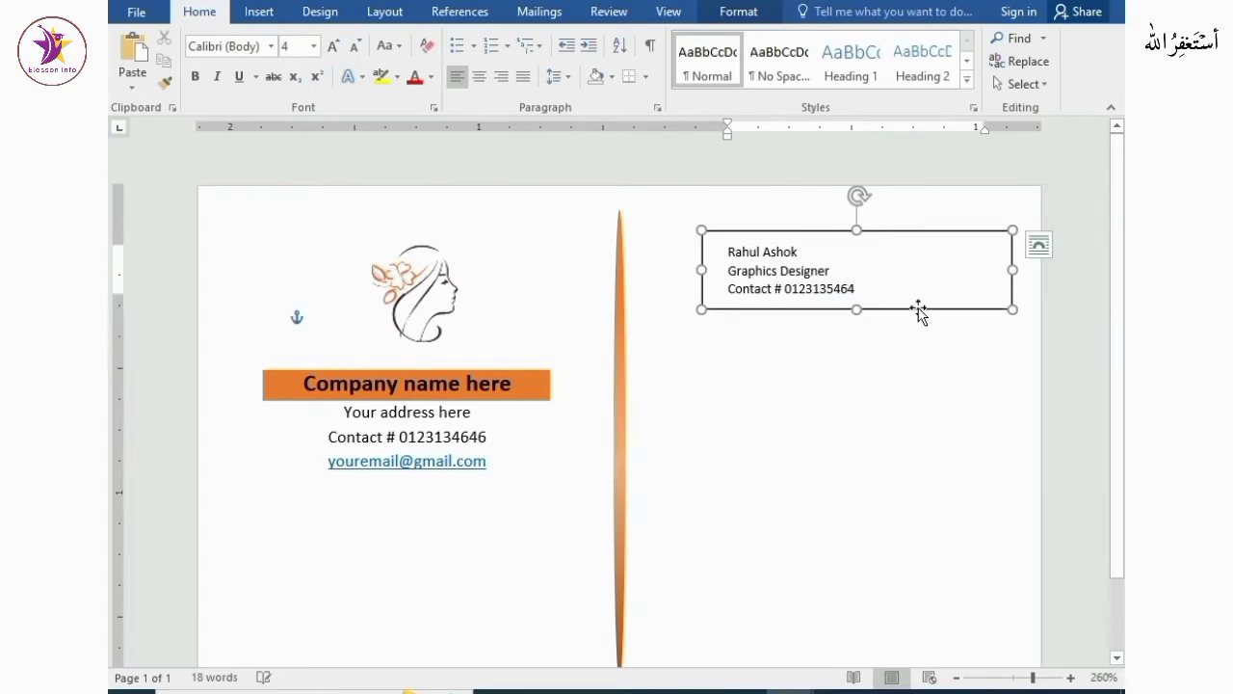
pyautogui.click(1009, 275)
pyautogui.moveTo(1002, 269); pyautogui.dragTo(885, 275)
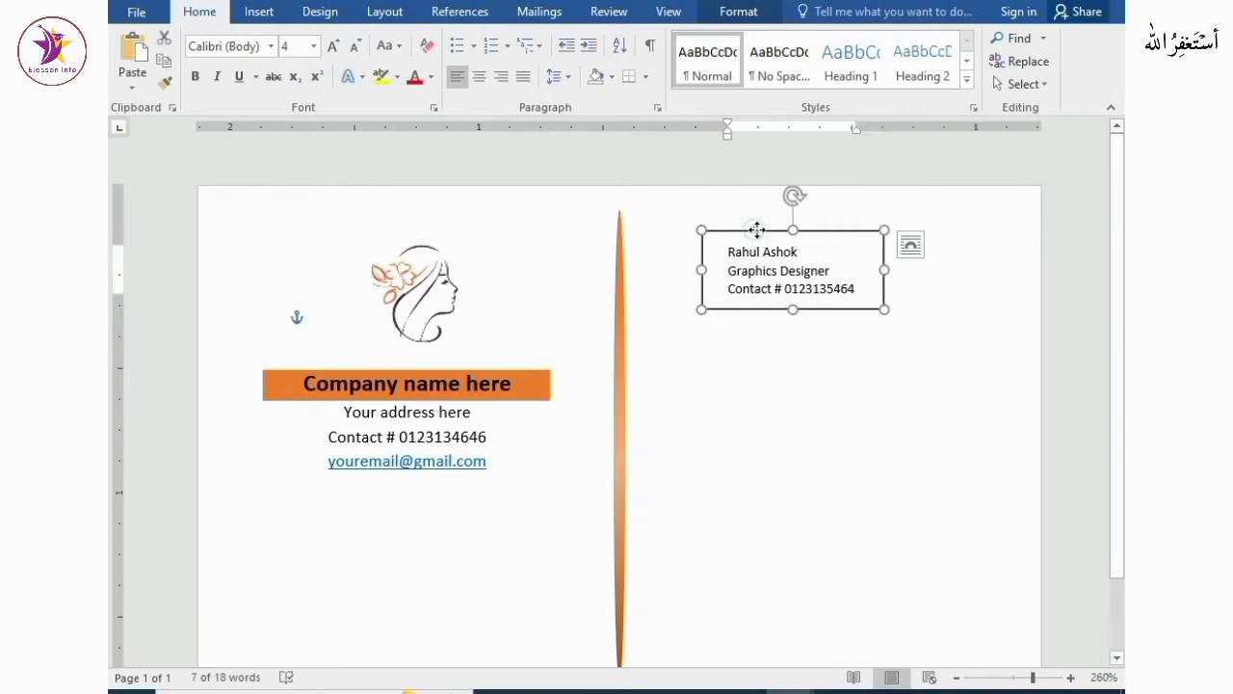
pyautogui.moveTo(758, 229); pyautogui.dragTo(932, 188)
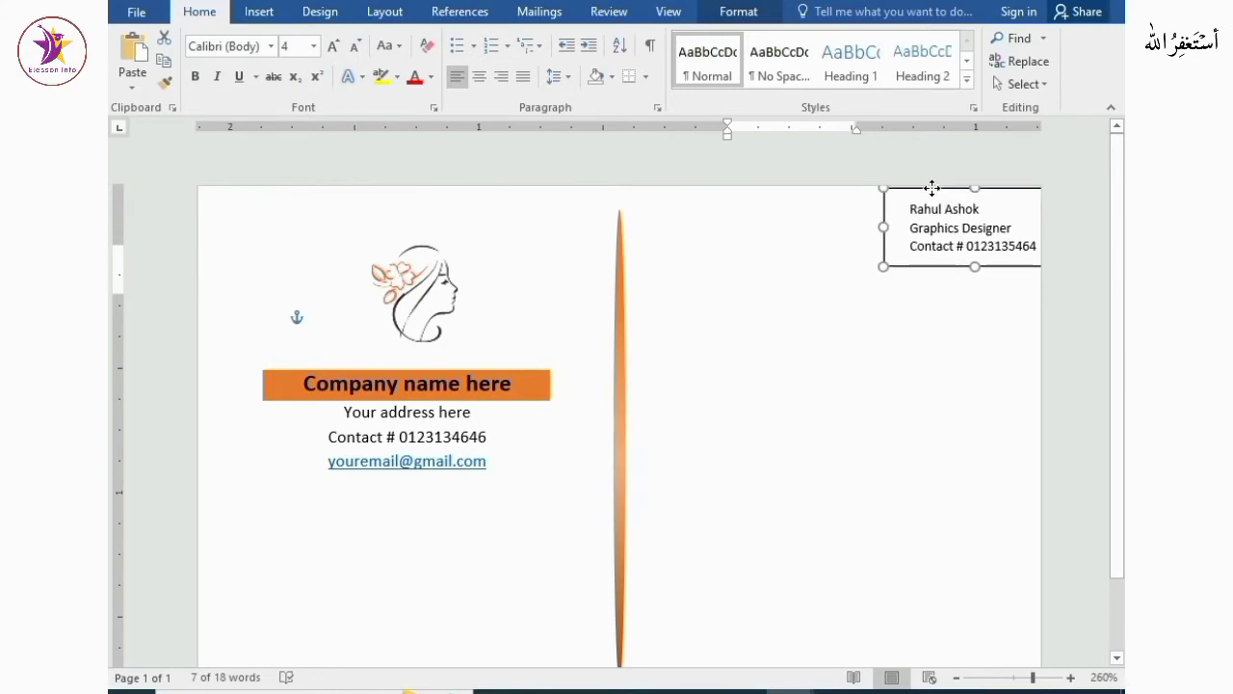
# Make the name line bold and color it orange
pyautogui.click(935, 249)
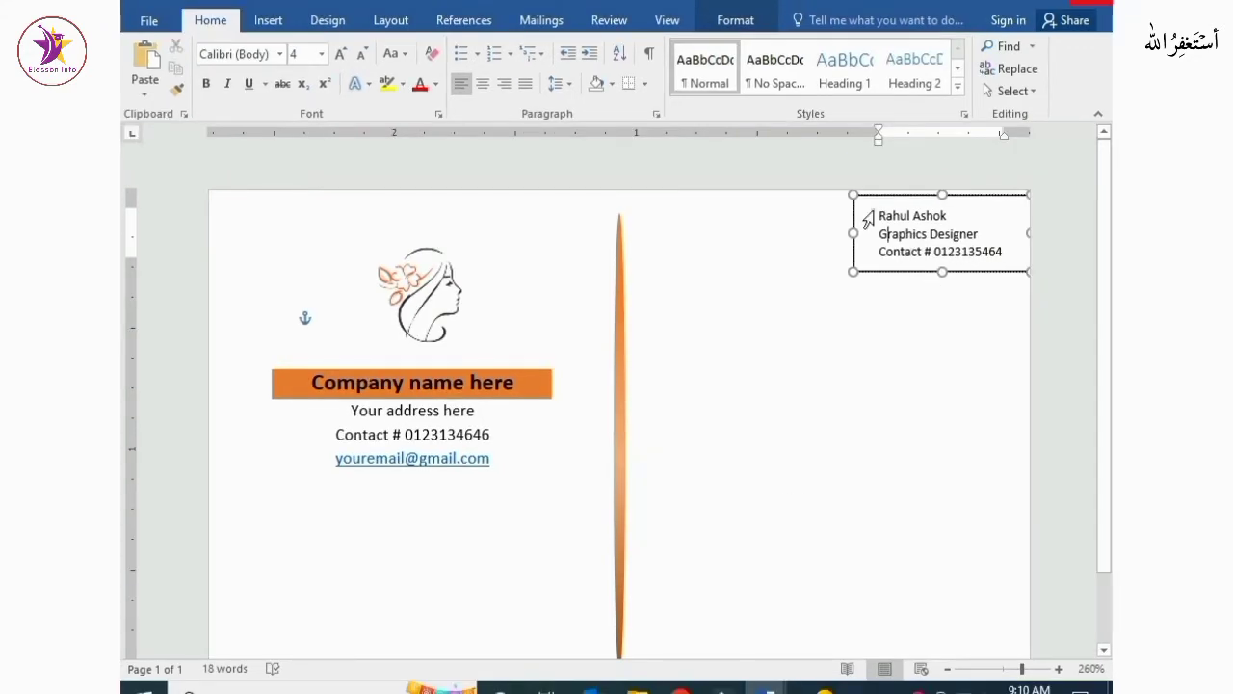
pyautogui.click(868, 219)
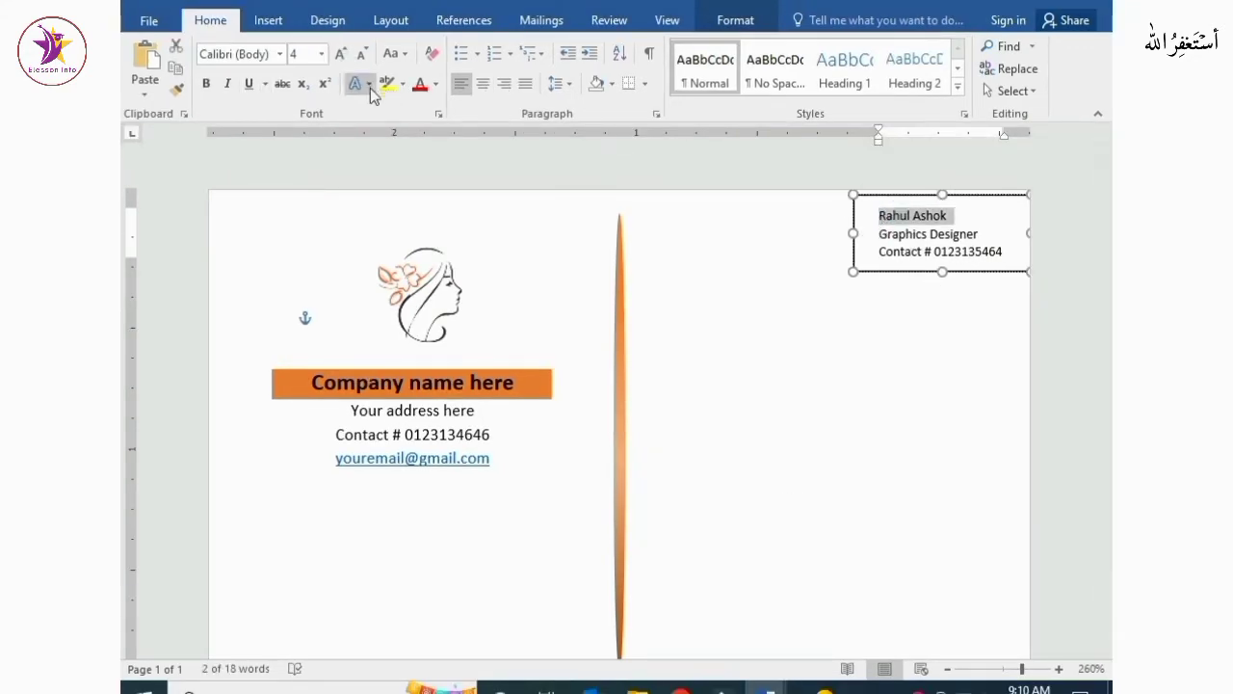
pyautogui.click(434, 85)
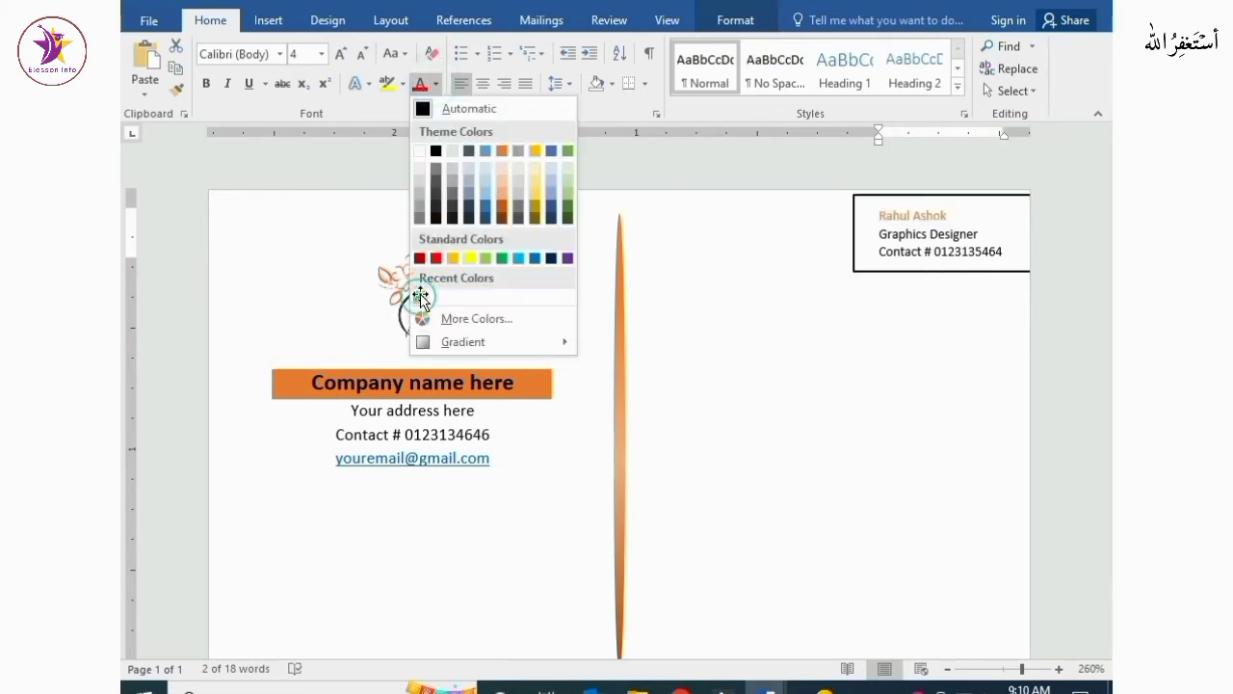
pyautogui.click(420, 299)
pyautogui.hotkey('ctrl', 'b')
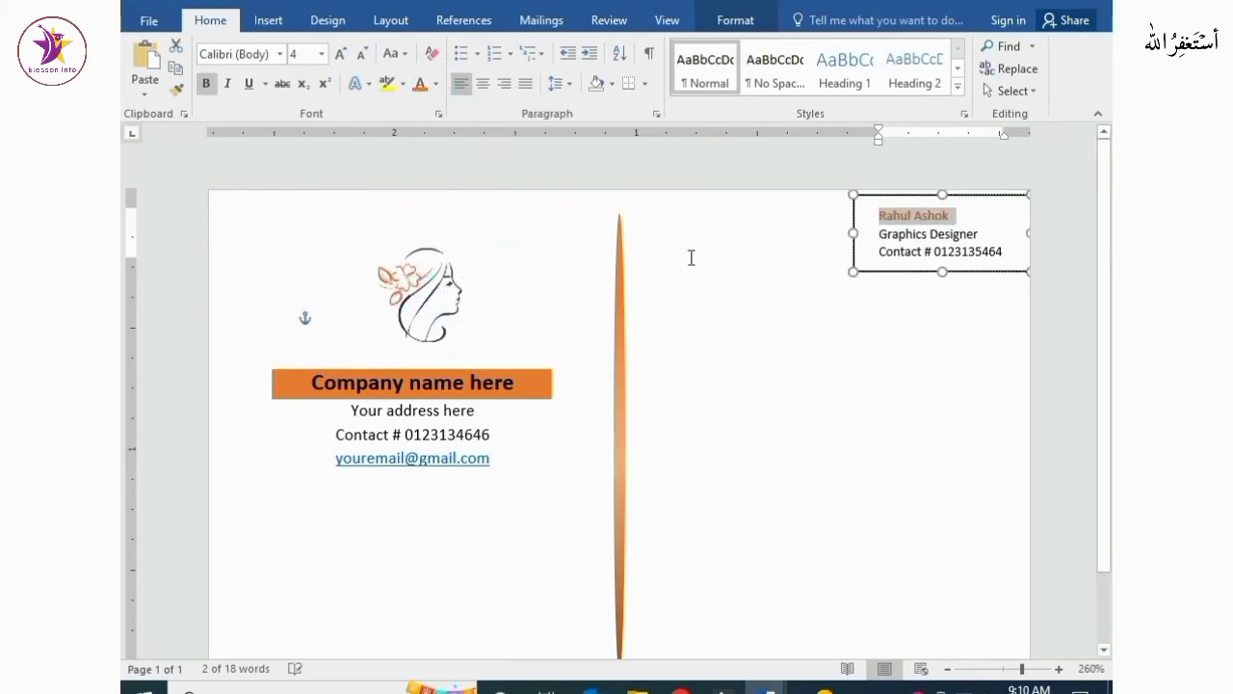
pyautogui.click(743, 338)
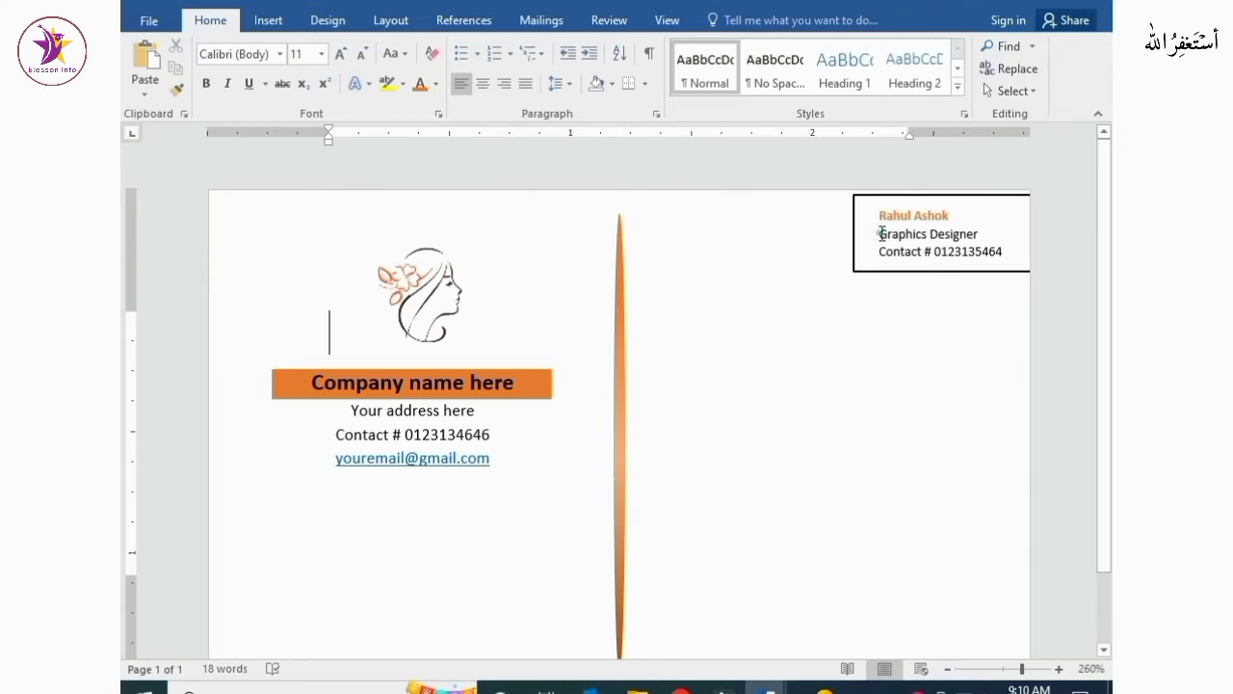
# Shrink the font of the title and contact lines and right-align all the text in the box
pyautogui.moveTo(880, 233); pyautogui.dragTo(1005, 251)
pyautogui.click(366, 54)
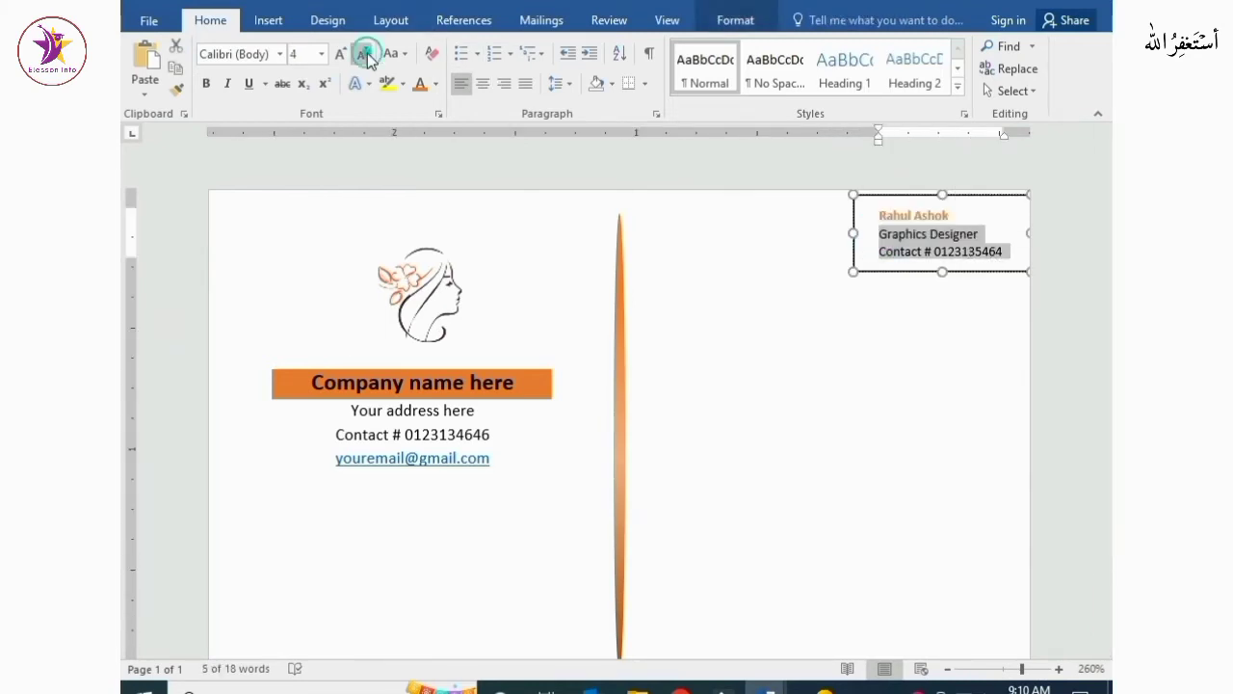
pyautogui.scroll(3, 617, 241)
pyautogui.moveTo(871, 208); pyautogui.dragTo(957, 240)
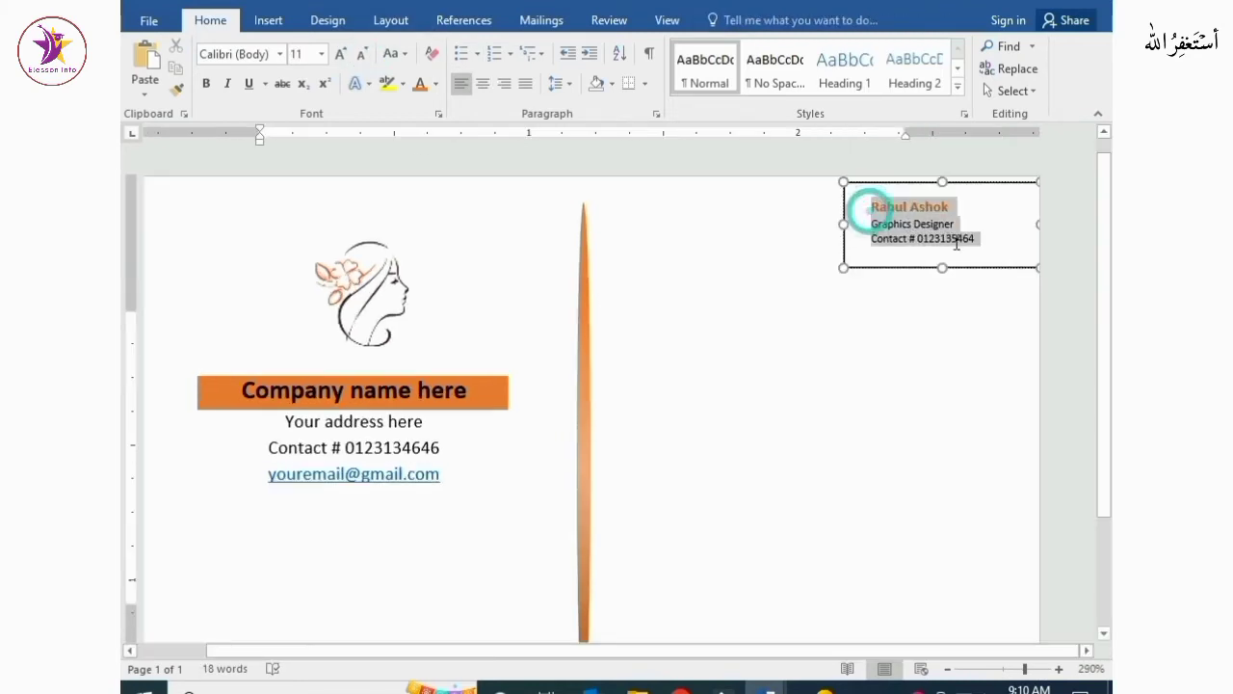
pyautogui.click(508, 84)
pyautogui.click(898, 433)
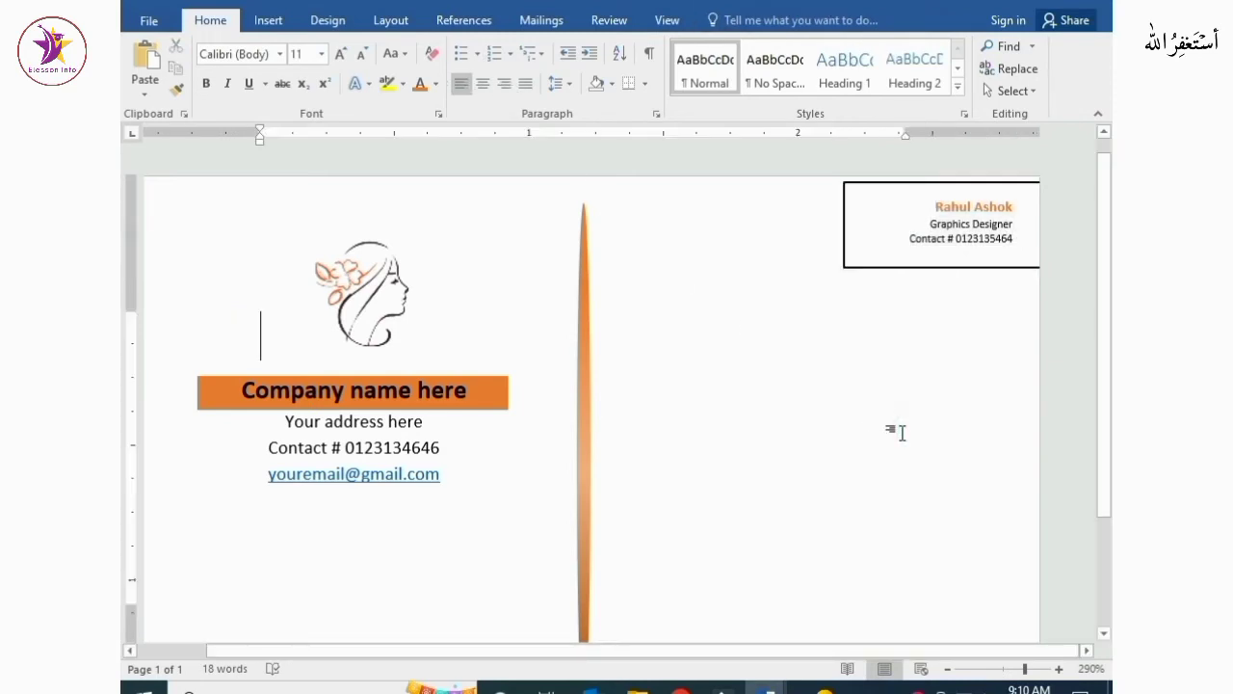
# Remove the outline from the name text box
pyautogui.click(930, 268)
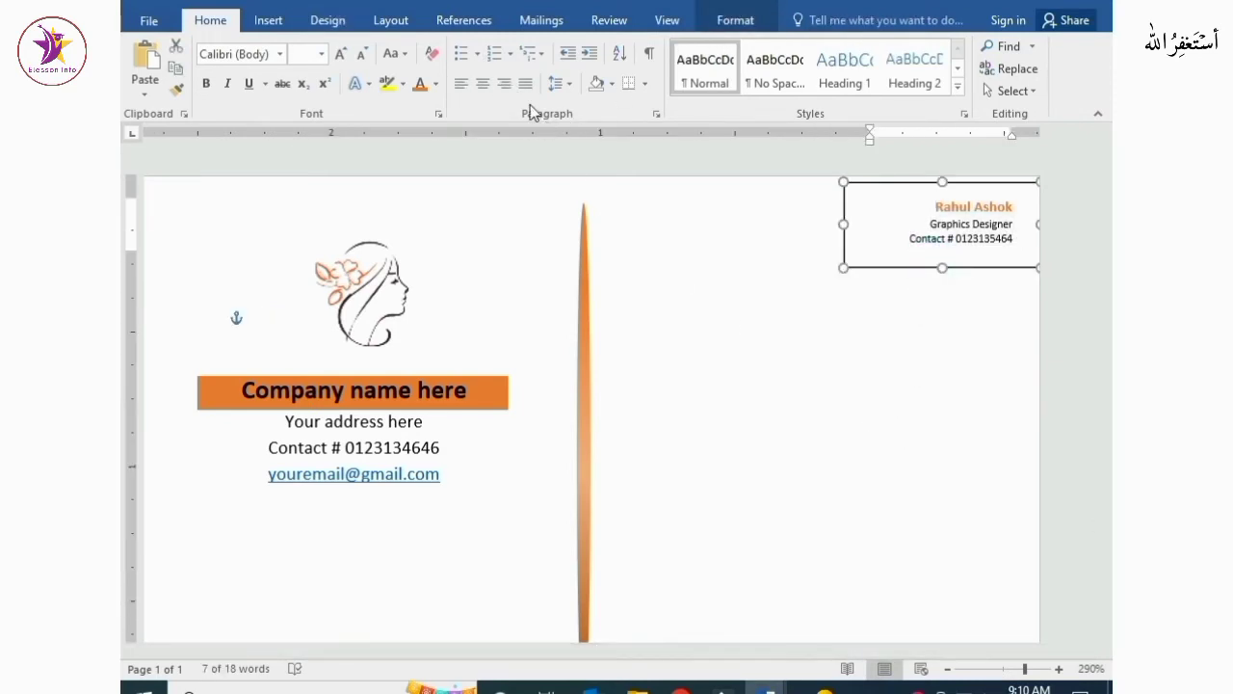
pyautogui.click(729, 27)
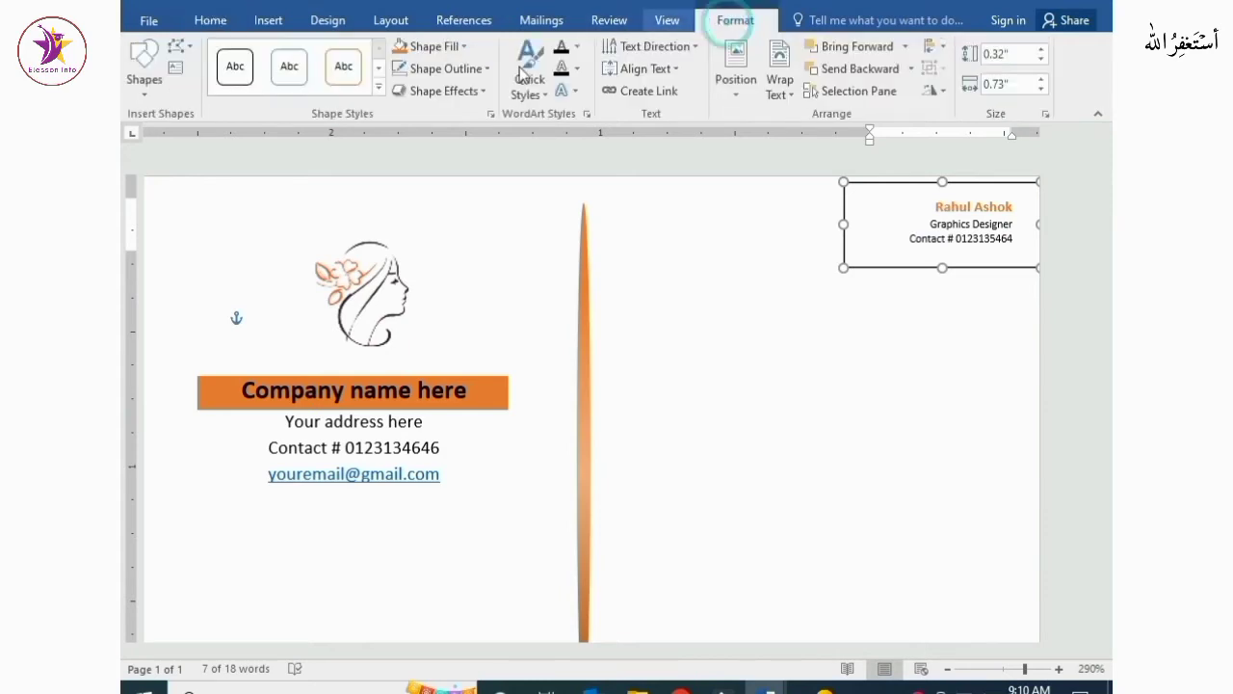
pyautogui.click(451, 69)
pyautogui.click(438, 276)
pyautogui.click(763, 328)
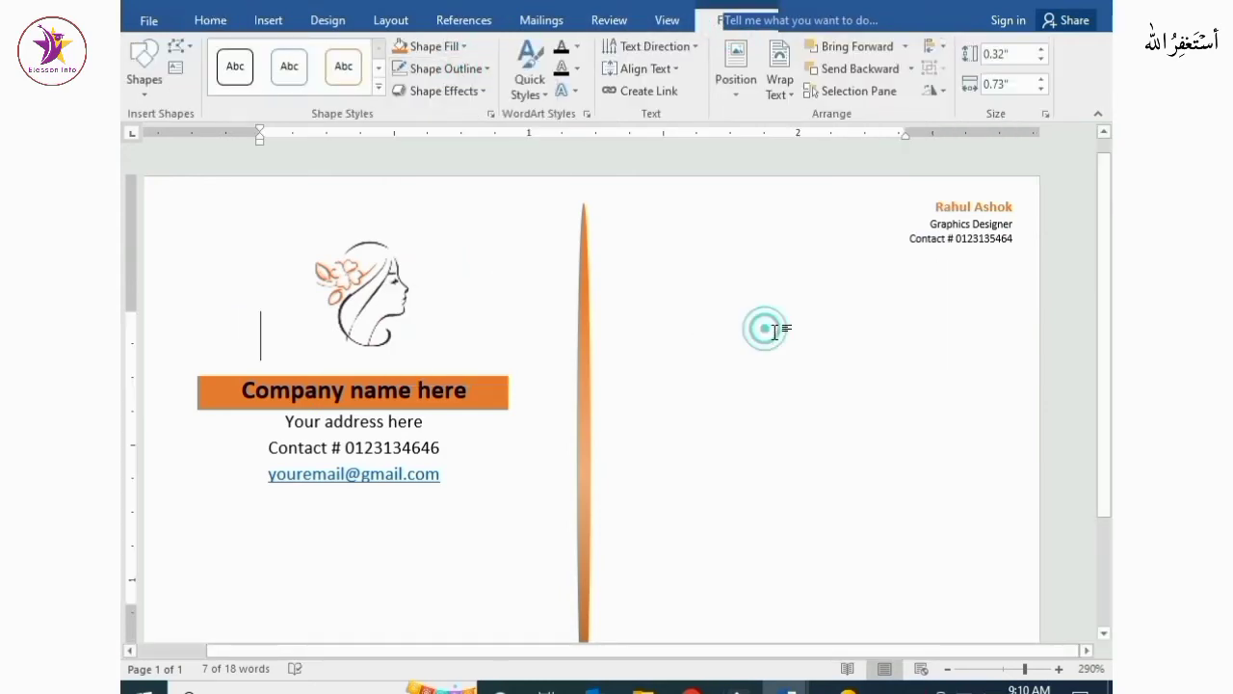
# Draw a thin rectangle on the right half of the card below the name text
pyautogui.click(266, 20)
pyautogui.click(323, 86)
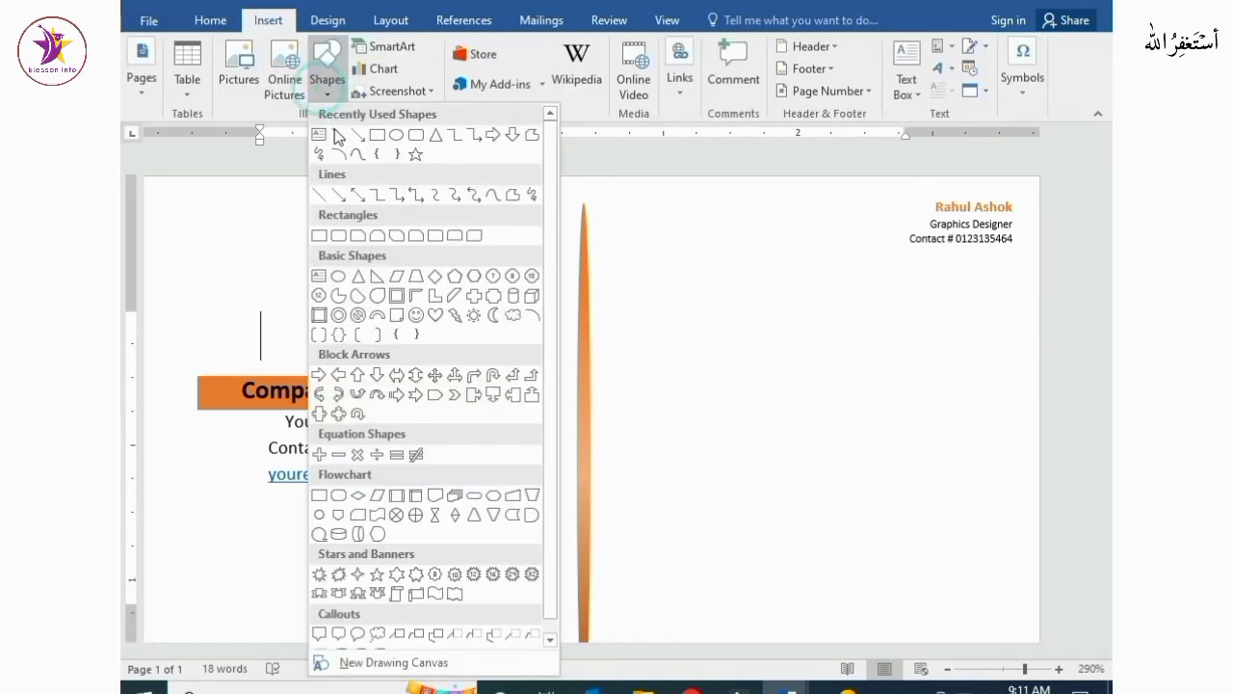
pyautogui.click(376, 129)
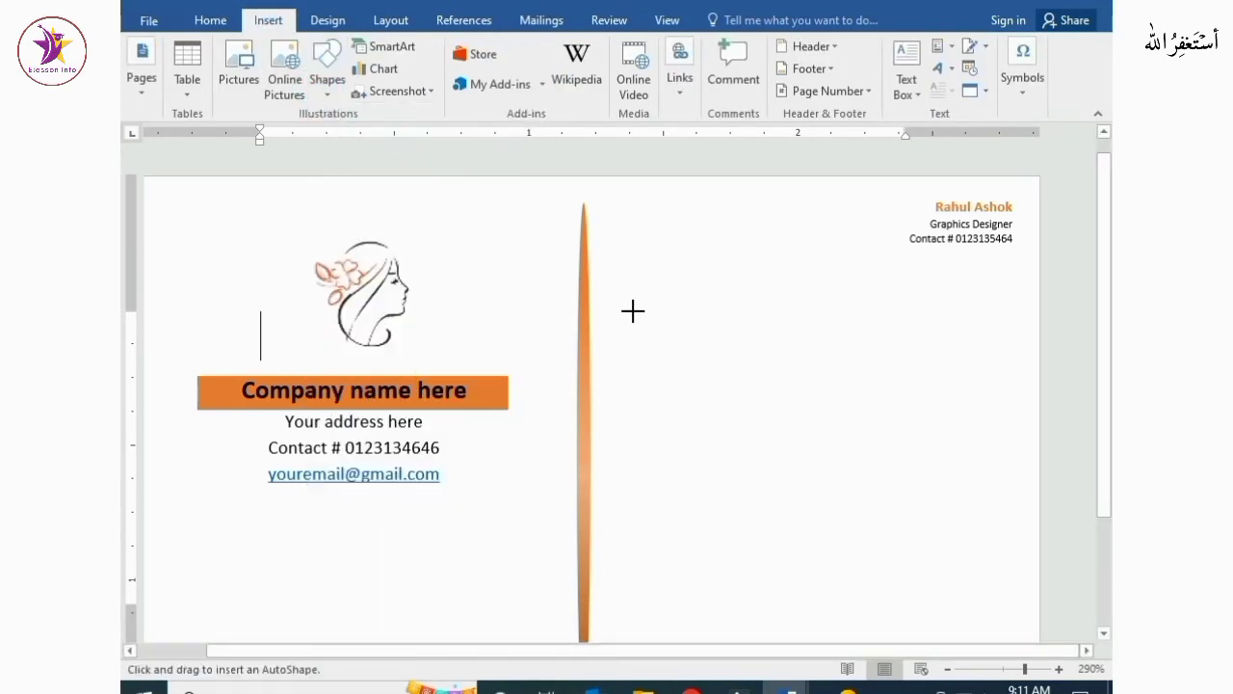
pyautogui.moveTo(632, 310); pyautogui.dragTo(884, 344)
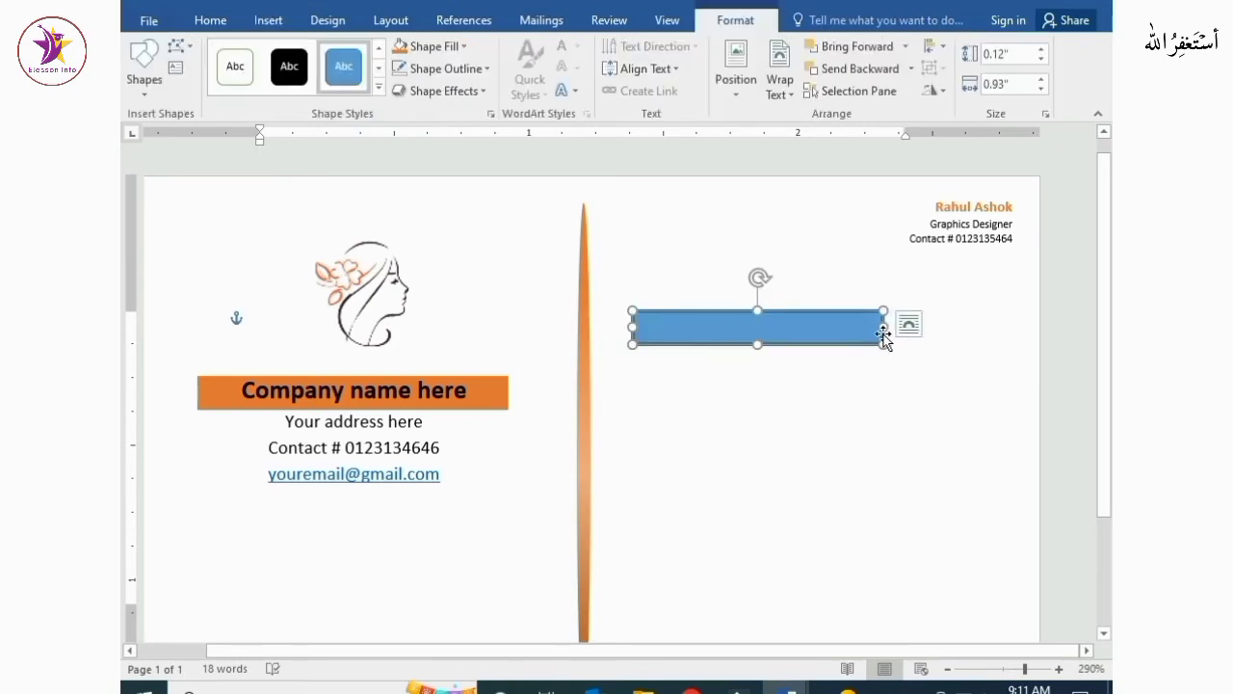
pyautogui.click(865, 390)
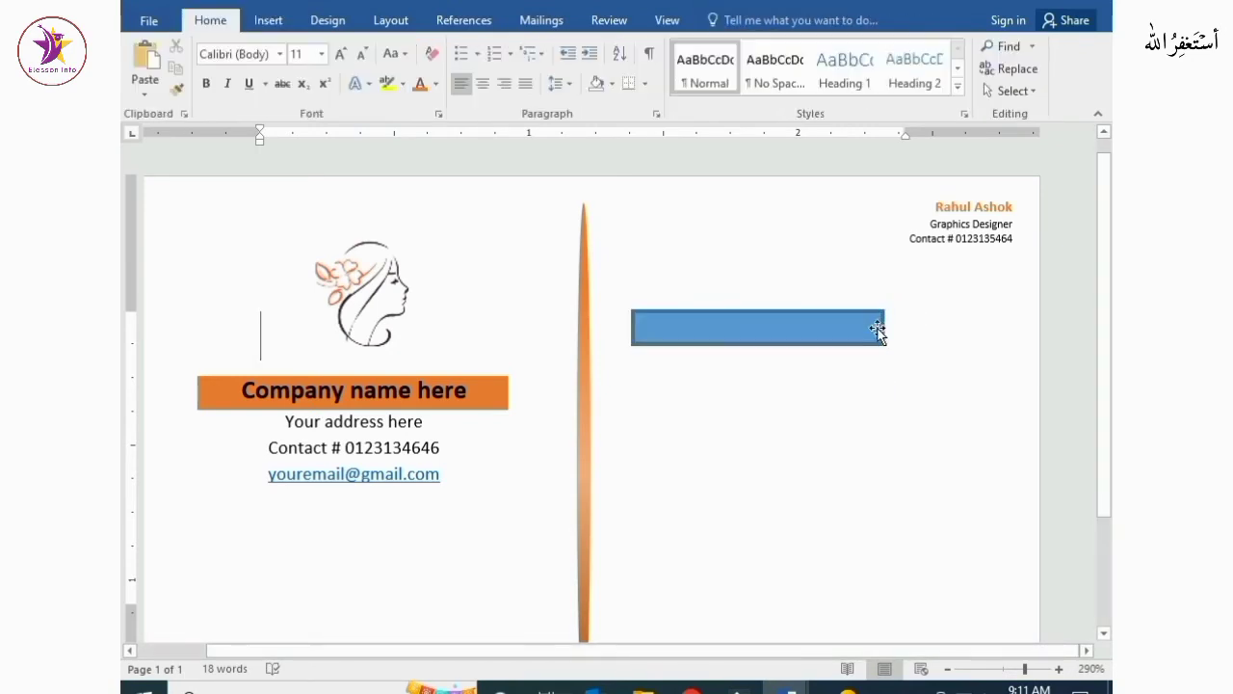
# Resize the rectangle to about 1.08 inches wide and 0.1 inches tall
pyautogui.click(881, 328)
pyautogui.moveTo(881, 329); pyautogui.dragTo(923, 326)
pyautogui.moveTo(777, 344); pyautogui.dragTo(777, 338)
pyautogui.click(801, 421)
pyautogui.click(774, 332)
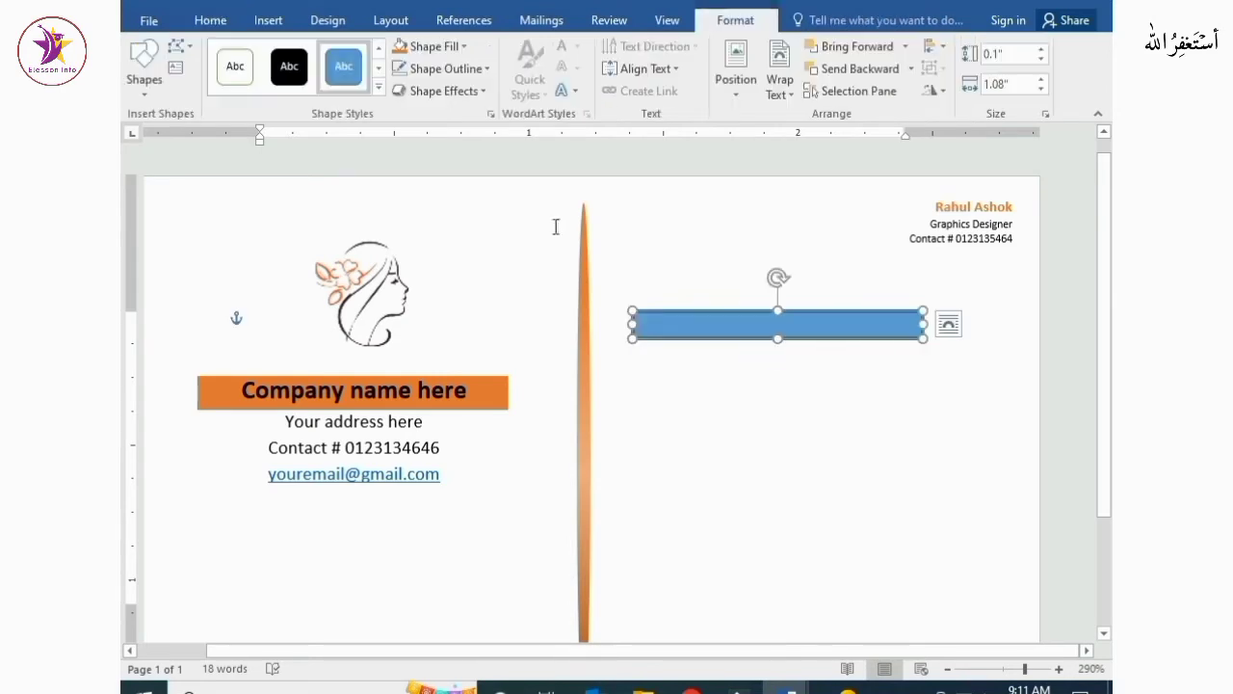
# Fill the rectangle with orange and remove its outline
pyautogui.click(431, 46)
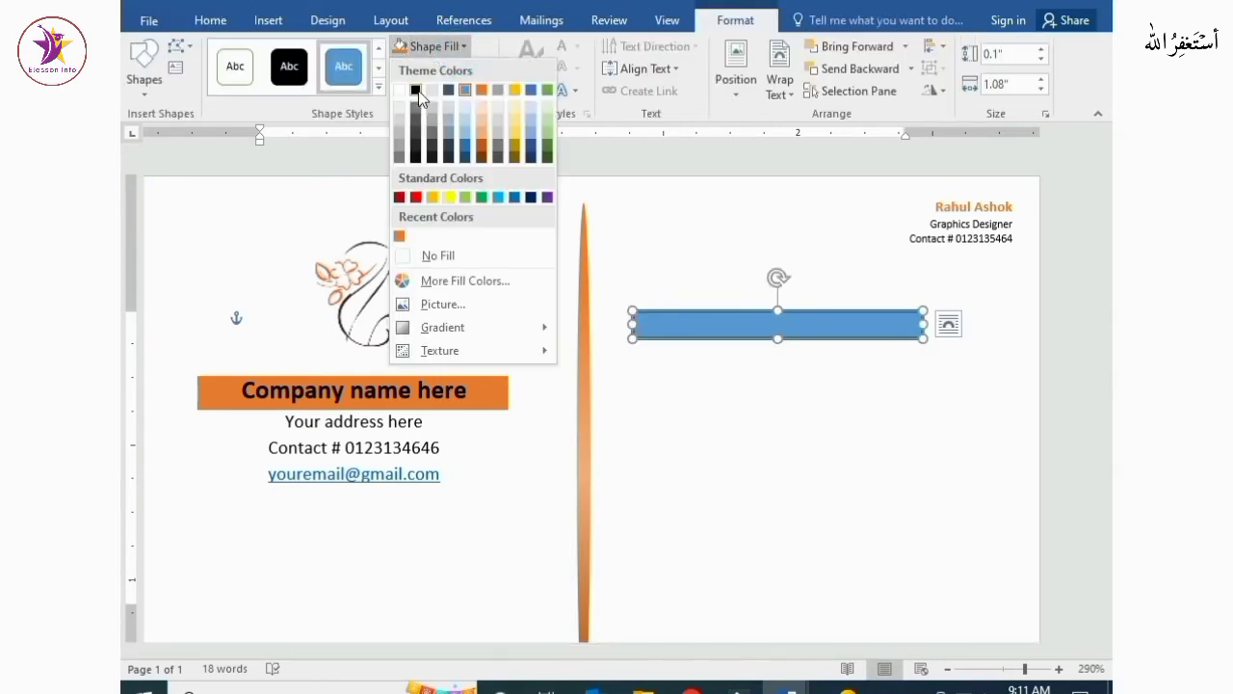
pyautogui.click(481, 91)
pyautogui.click(482, 70)
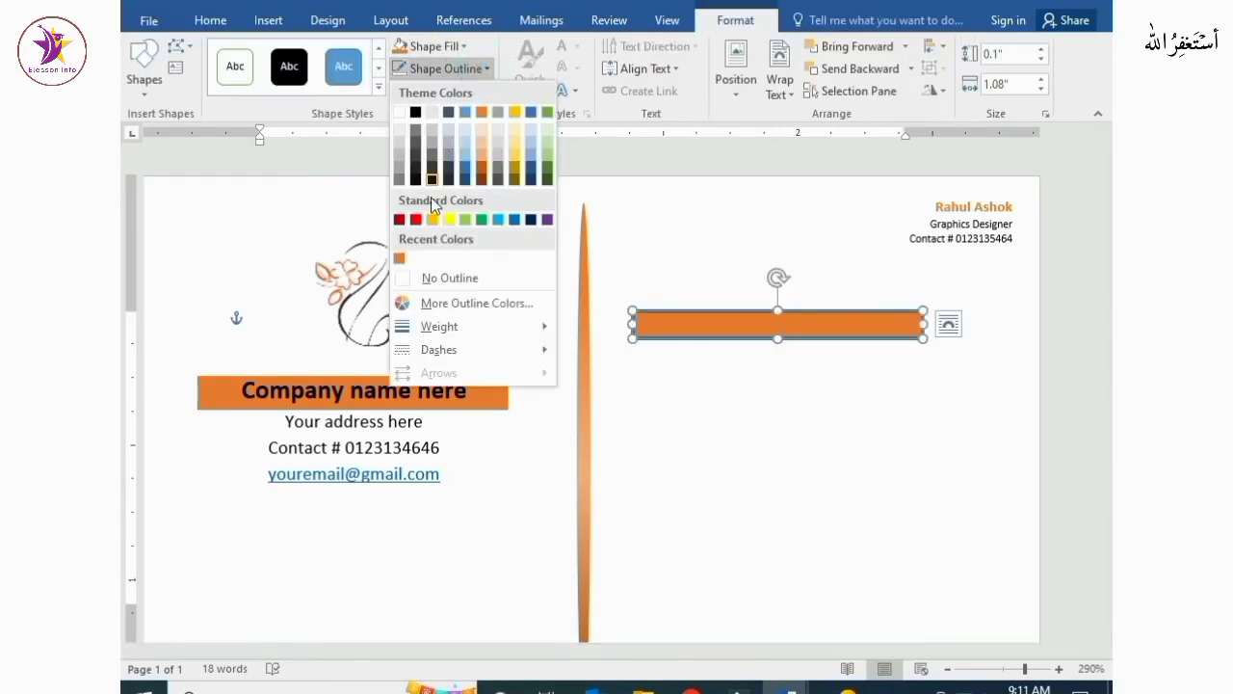
pyautogui.click(427, 278)
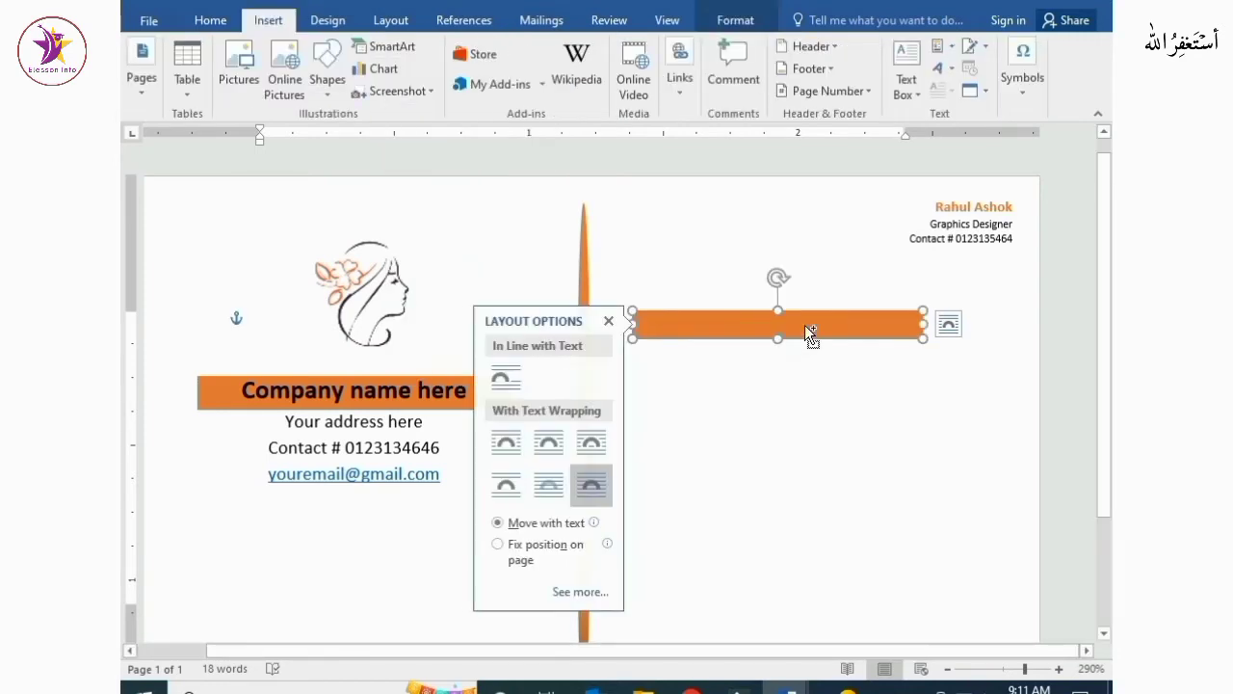
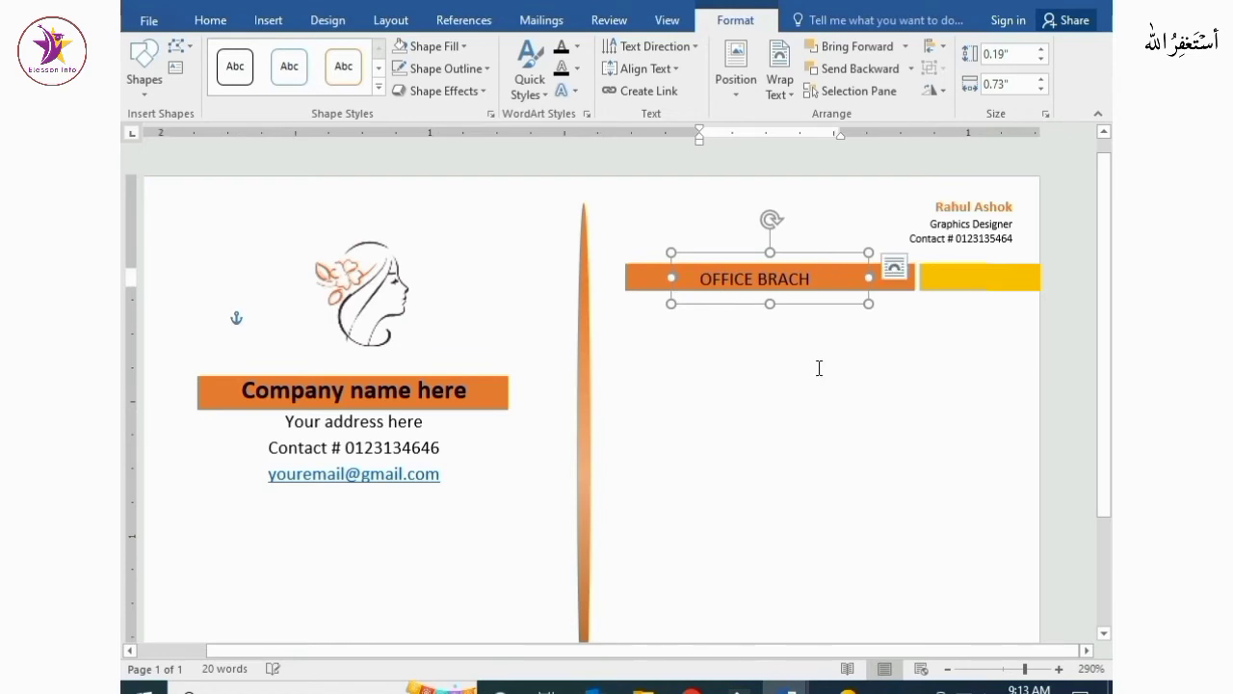
# Duplicate the orange and yellow bands together to a lower position on the right half of the card
pyautogui.click(813, 375)
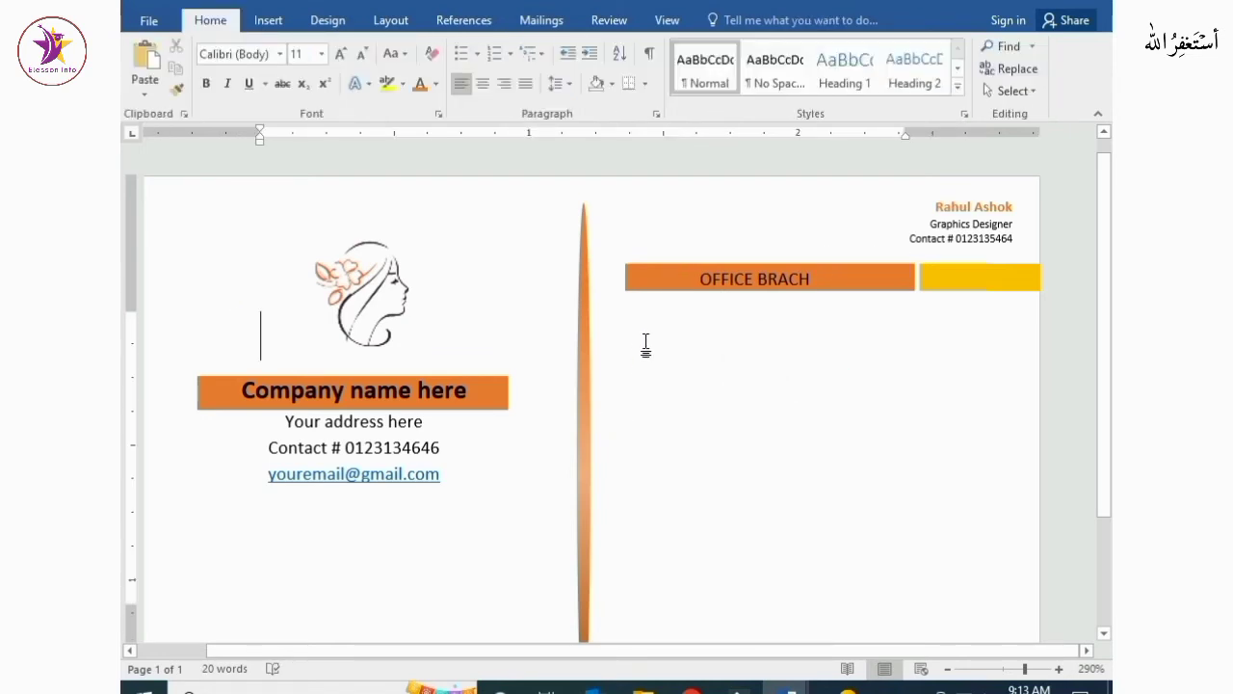
pyautogui.click(654, 287)
pyautogui.keyDown('shift'); pyautogui.click(981, 283); pyautogui.keyUp('shift')
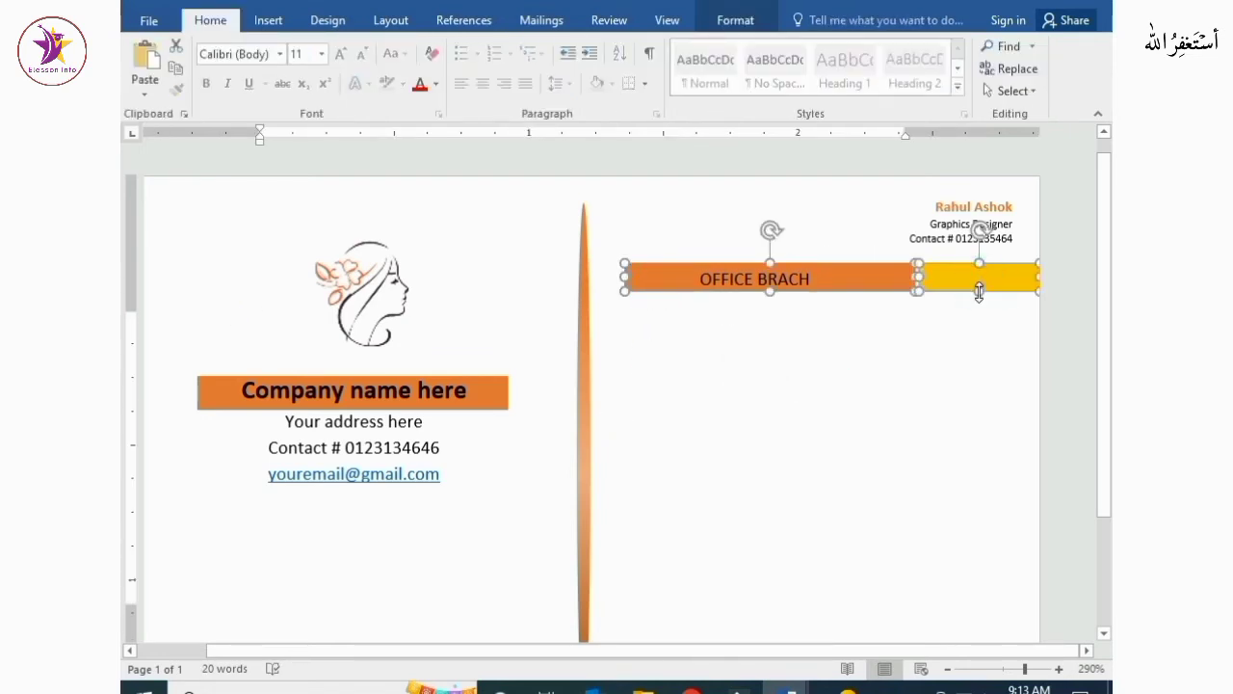
pyautogui.moveTo(979, 287); pyautogui.dragTo(979, 490)
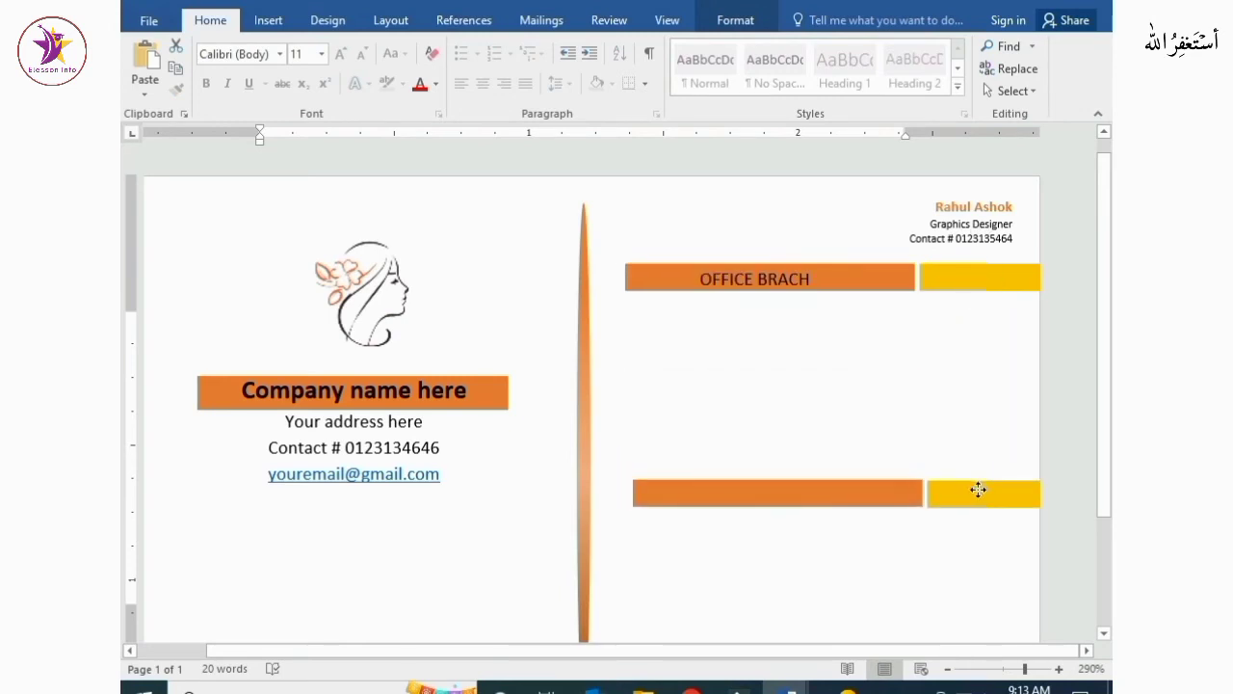
pyautogui.click(878, 576)
# Copy the OFFICE BRACH label text box onto the lower orange band
pyautogui.click(764, 286)
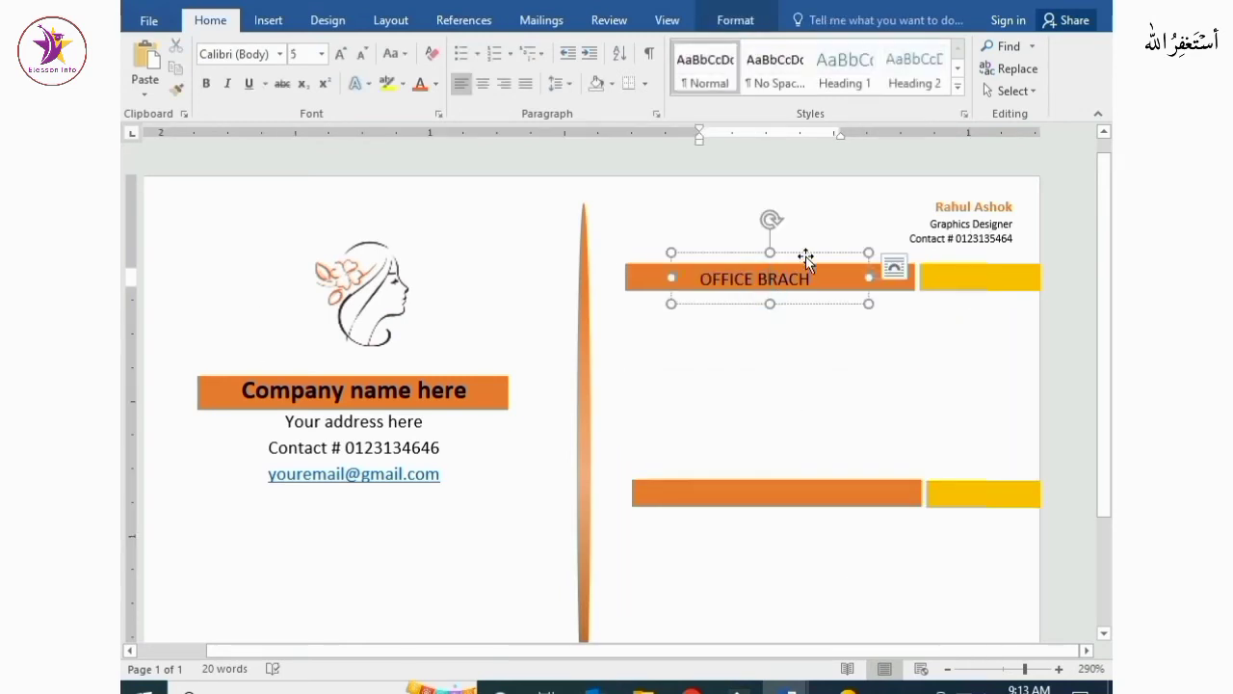
pyautogui.moveTo(805, 254); pyautogui.dragTo(815, 466)
pyautogui.click(837, 552)
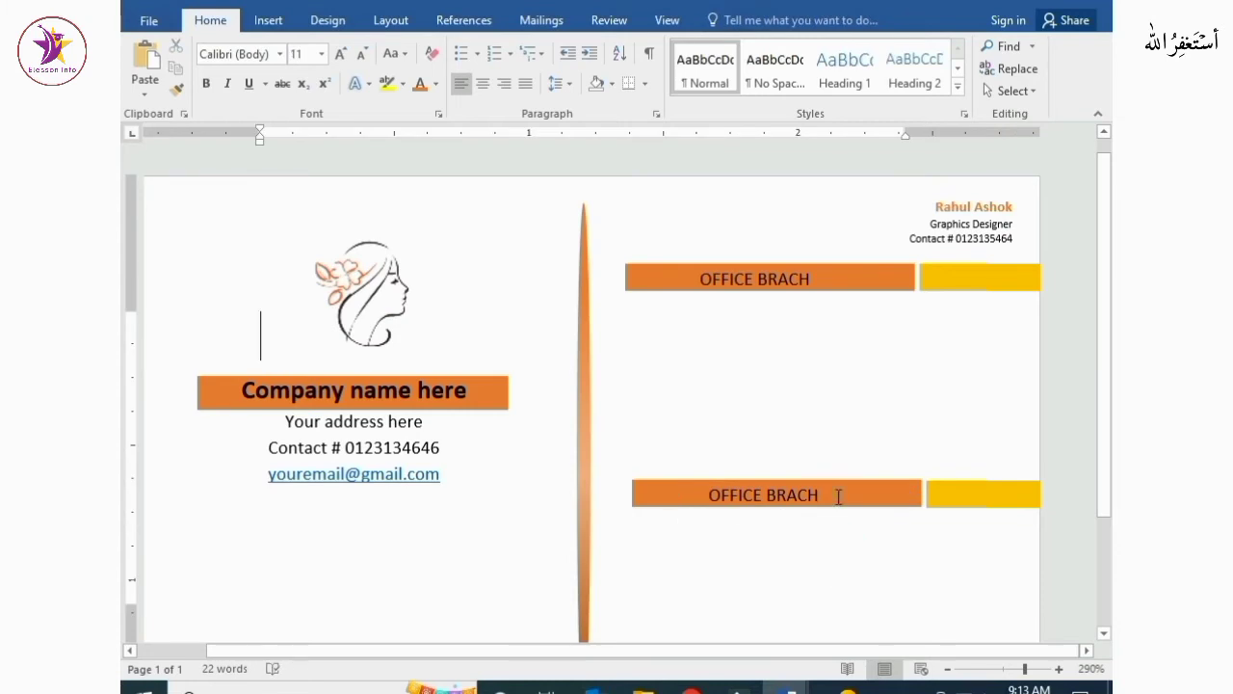
# Label the lower band OFFICE BRANCH II and correct the upper label to OFFICE BRANCH
pyautogui.click(839, 495)
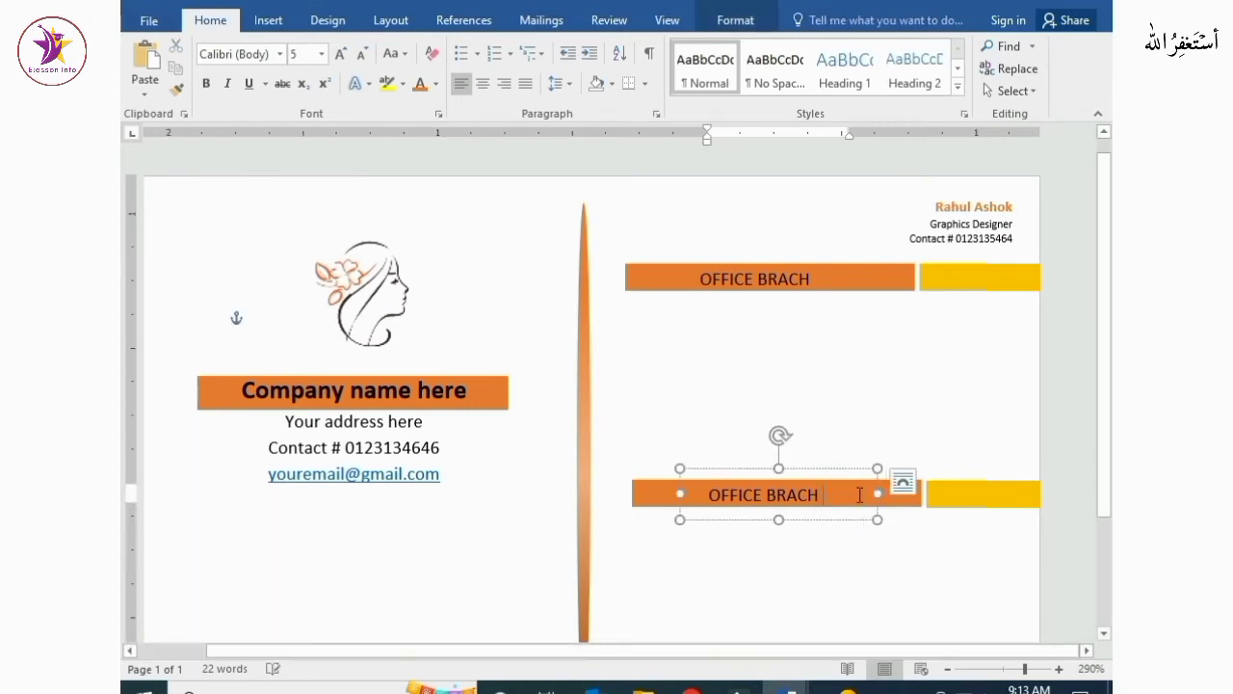
pyautogui.write('i')
pyautogui.click(783, 279)
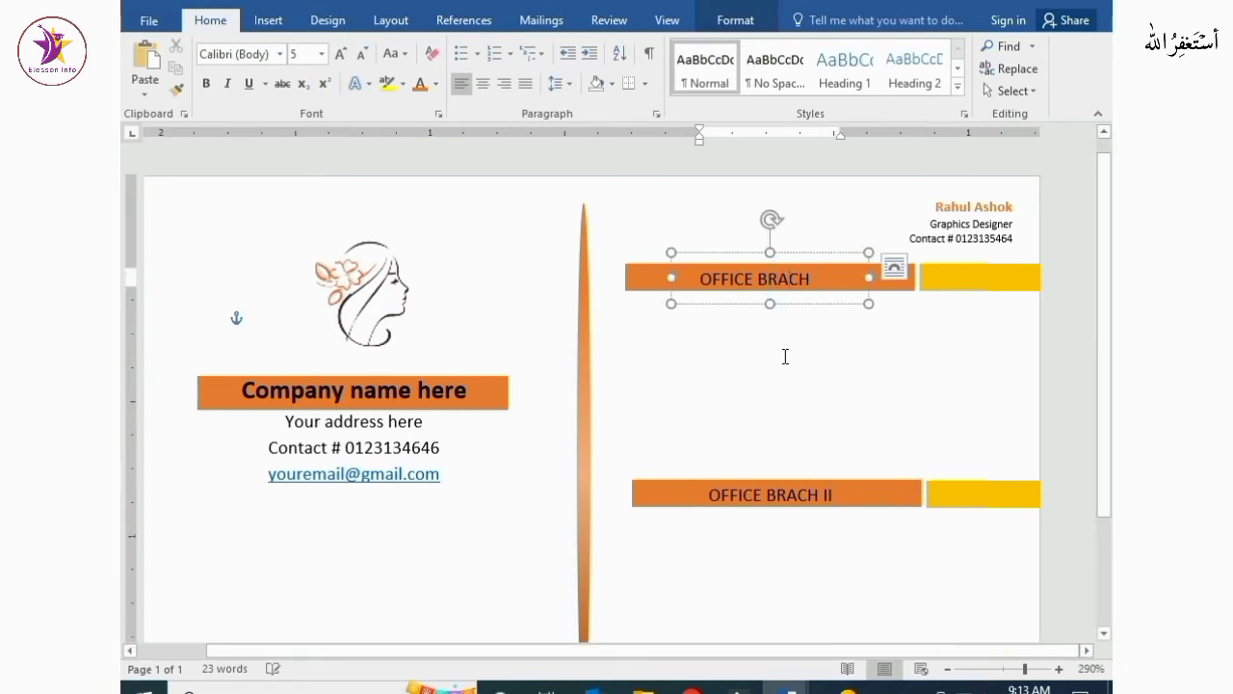
pyautogui.write('N')
pyautogui.click(800, 494)
pyautogui.write('N')
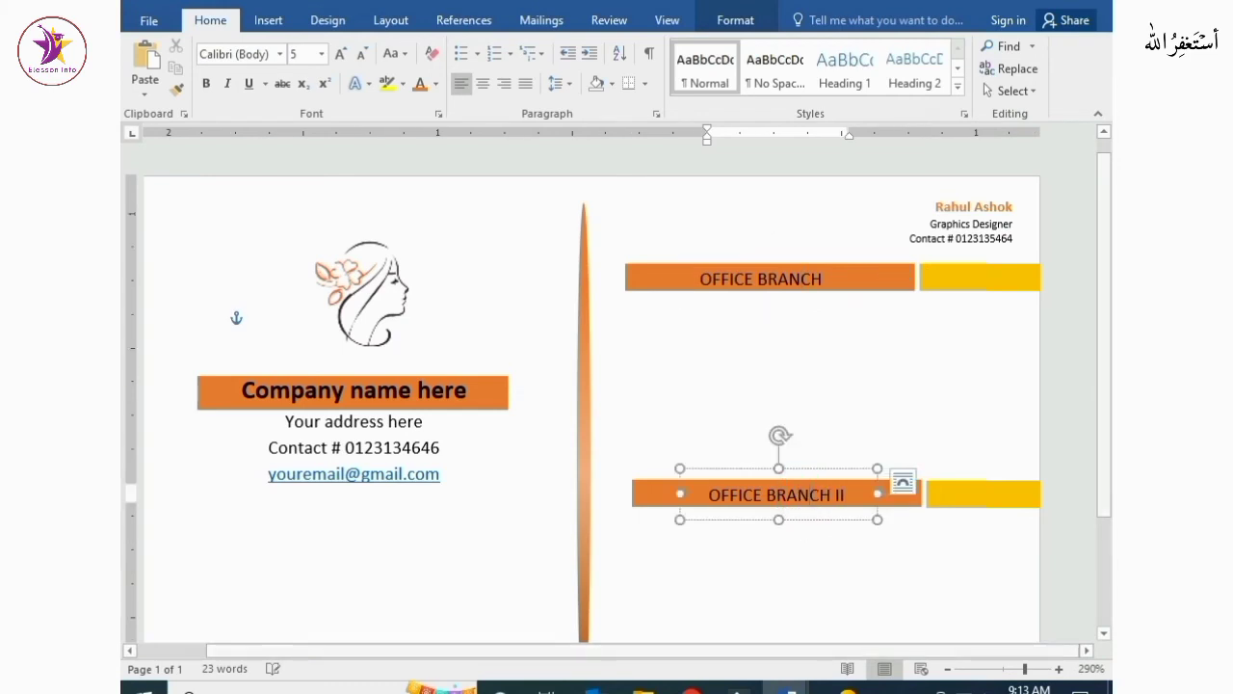
pyautogui.click(761, 571)
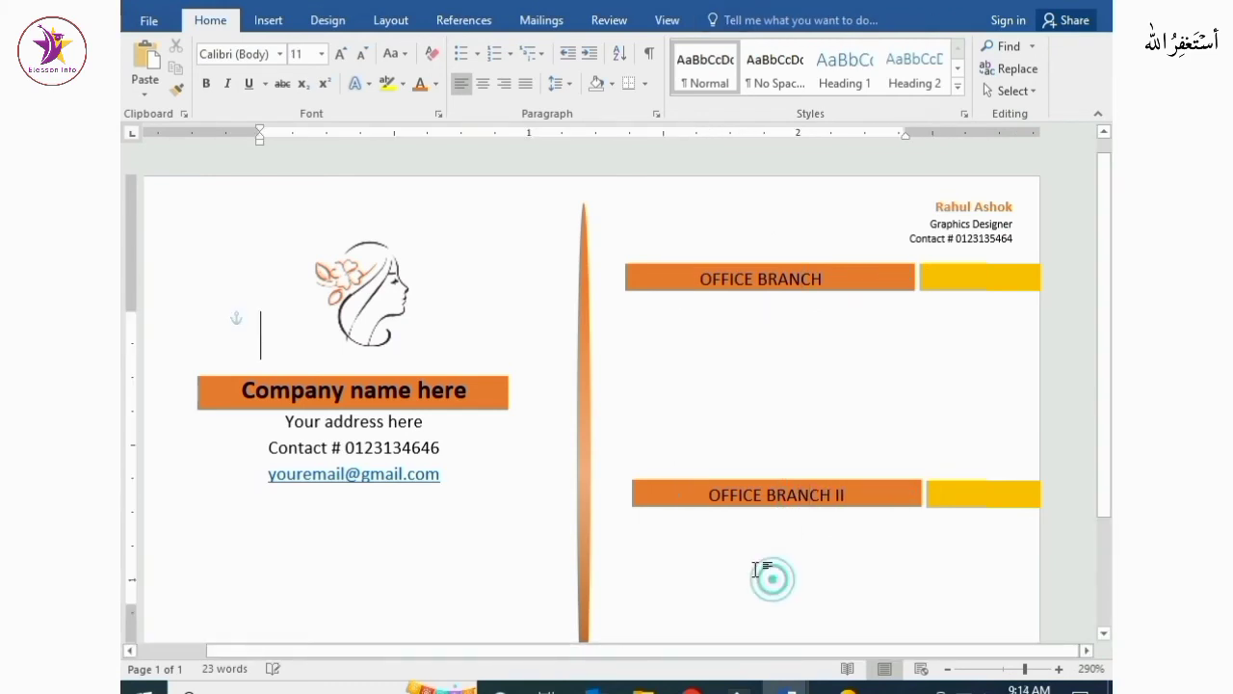
# Draw a large text box below the OFFICE BRANCH band and stretch it taller
pyautogui.click(626, 333)
pyautogui.click(268, 20)
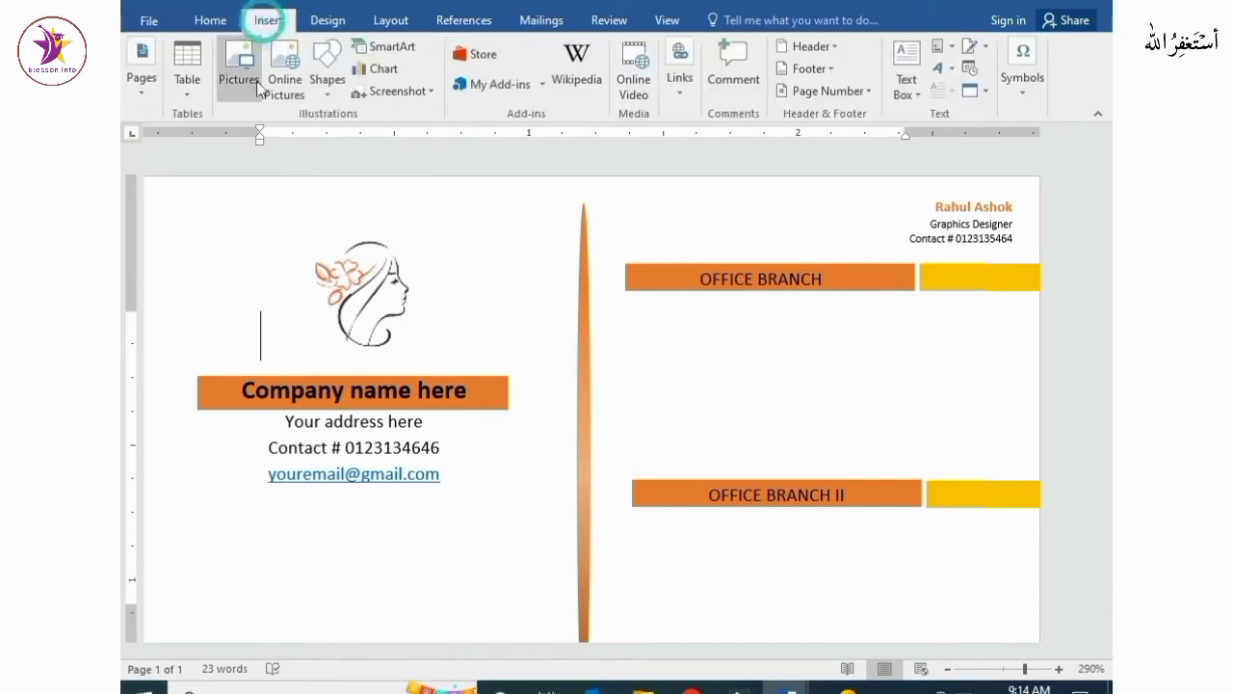
pyautogui.click(316, 81)
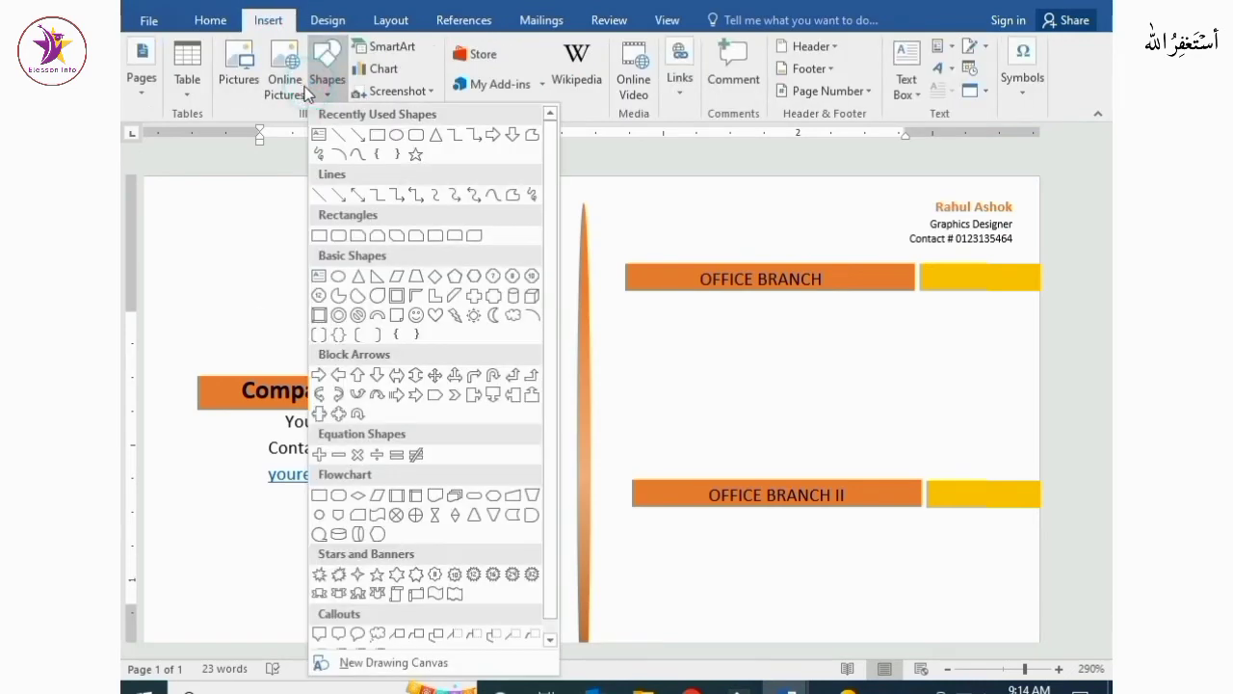
pyautogui.click(319, 135)
pyautogui.moveTo(644, 333); pyautogui.dragTo(934, 439)
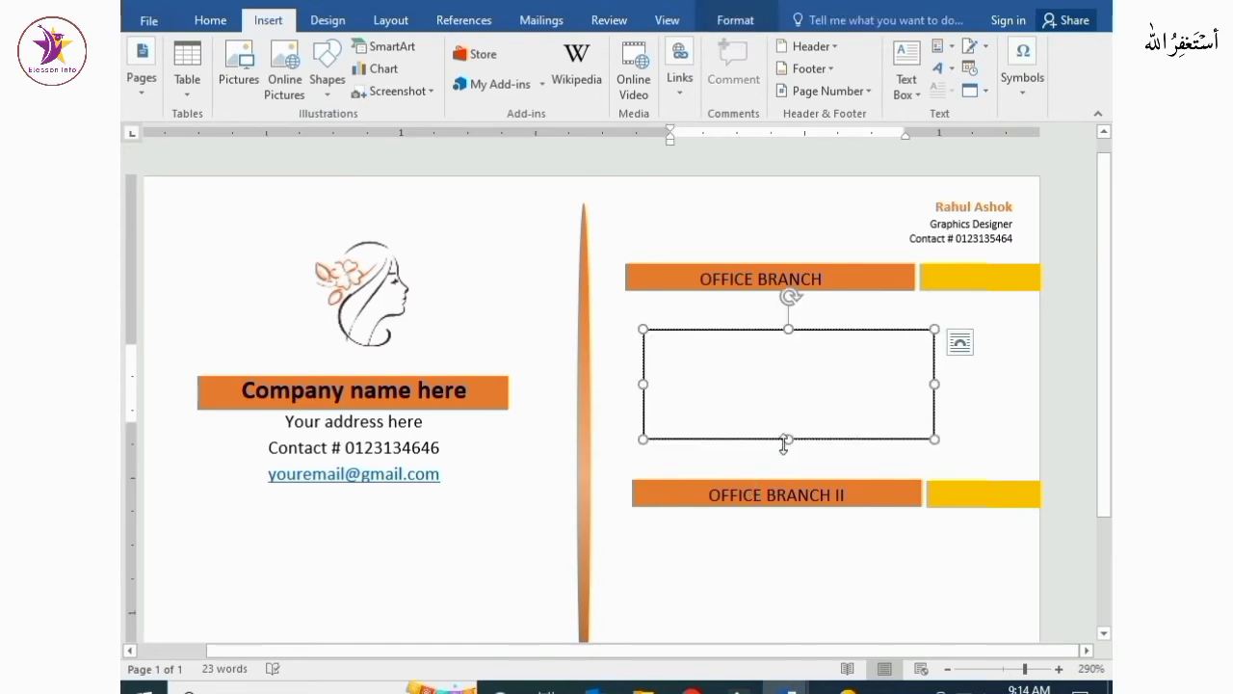
pyautogui.moveTo(789, 439); pyautogui.dragTo(796, 574)
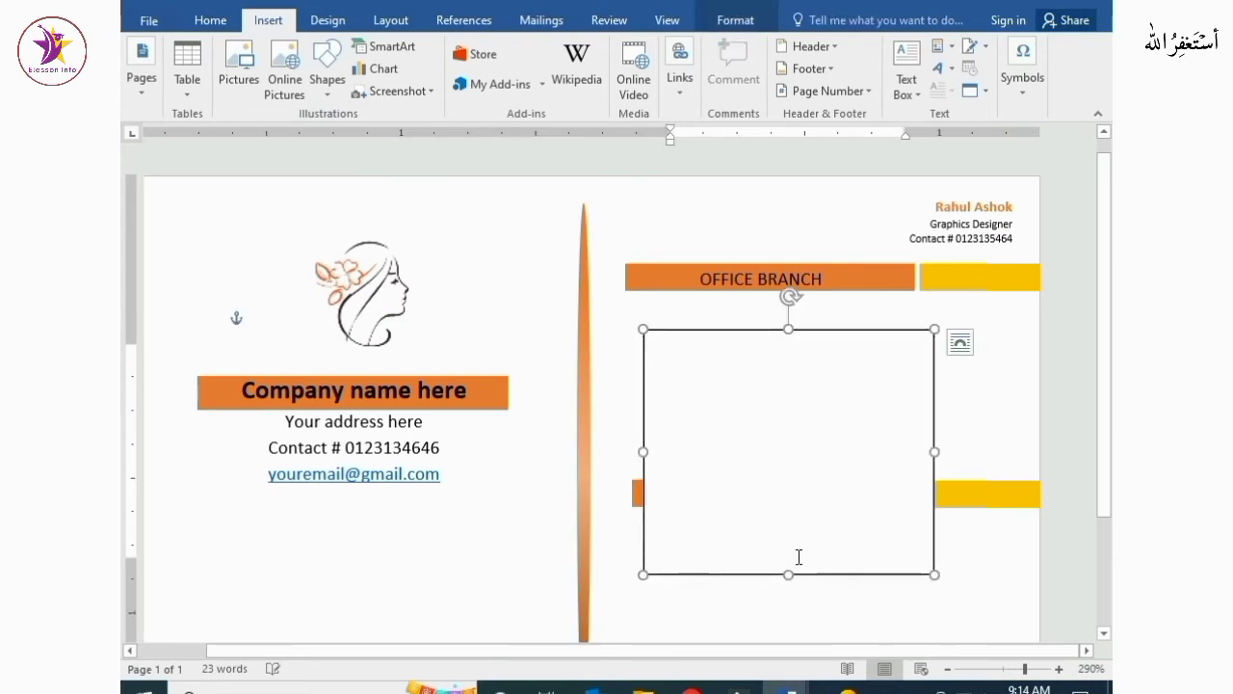
# Enter the address, contact number, email and yourwebsite.com.np lines in the new text box
pyautogui.click(799, 549)
pyautogui.write('your')
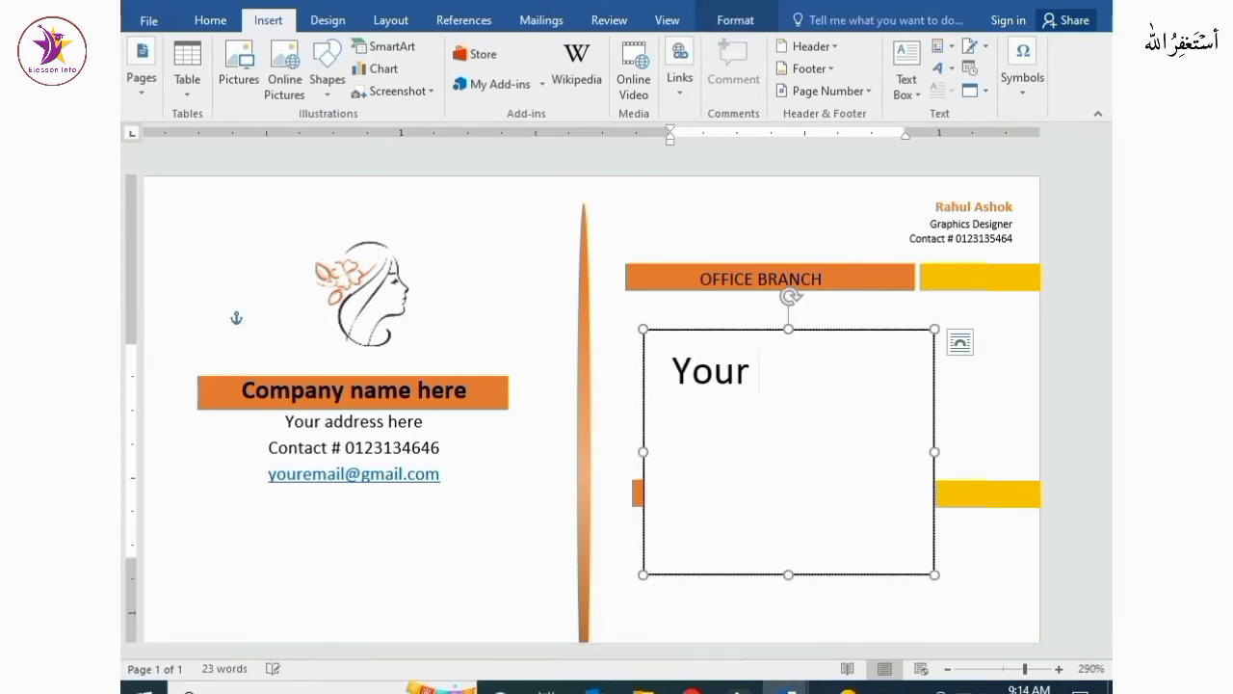
pyautogui.write('w')
pyautogui.write('ebsite')
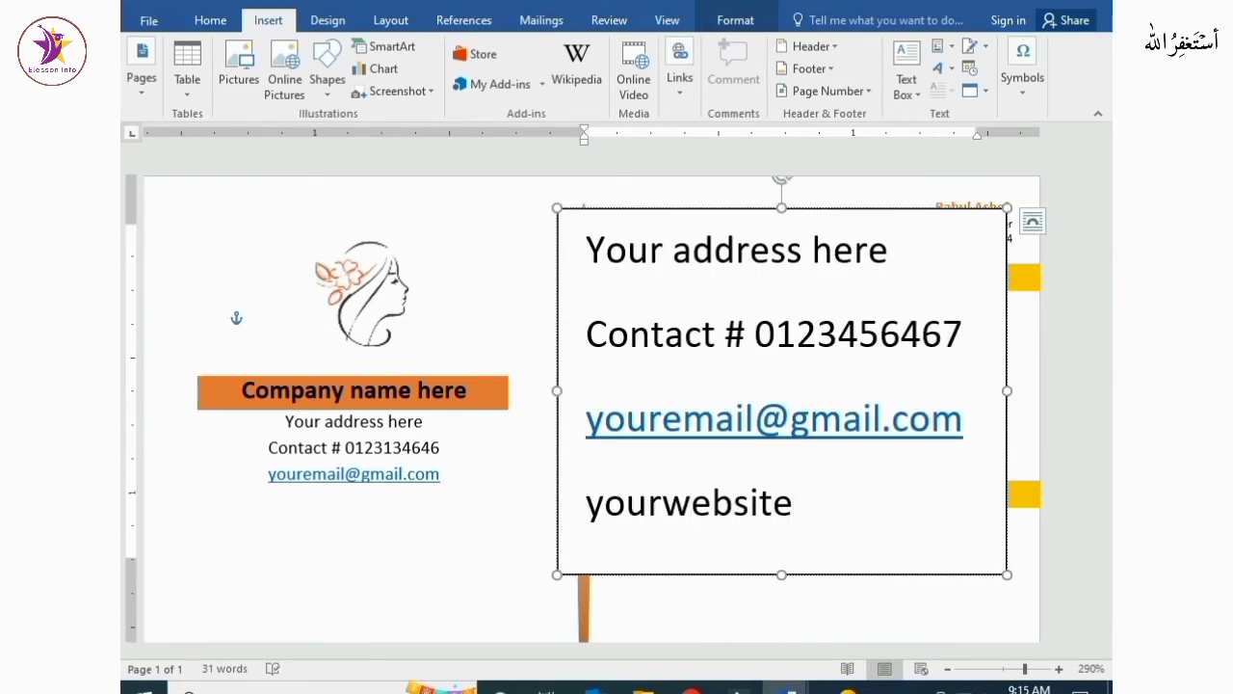
pyautogui.write('.com.np')
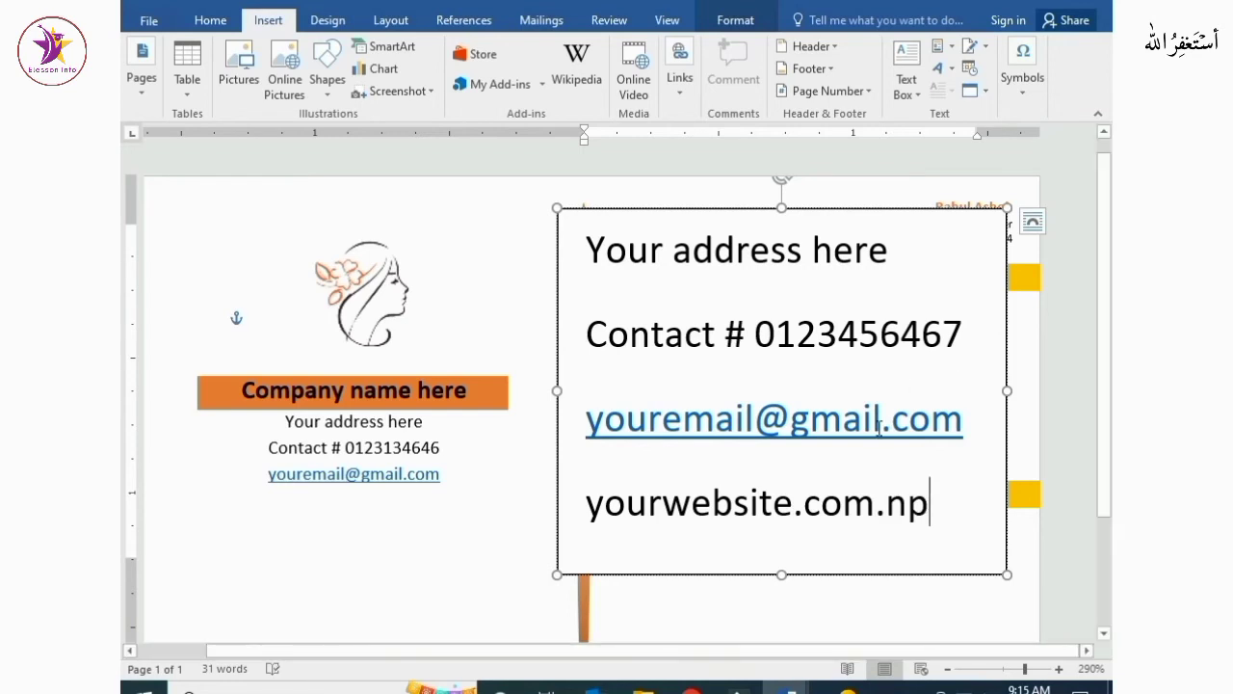
# Remove the paragraph spacing from the text box lines and shrink their font size to 6
pyautogui.moveTo(588, 243); pyautogui.dragTo(948, 535)
pyautogui.click(211, 20)
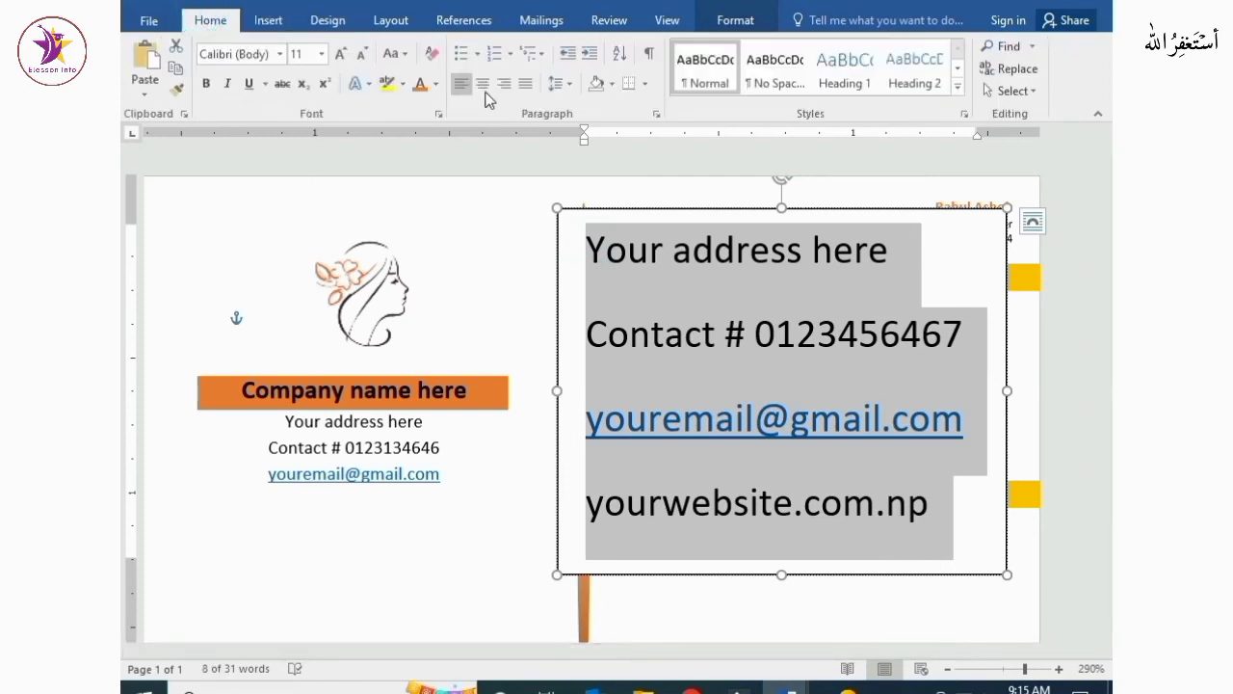
pyautogui.click(559, 84)
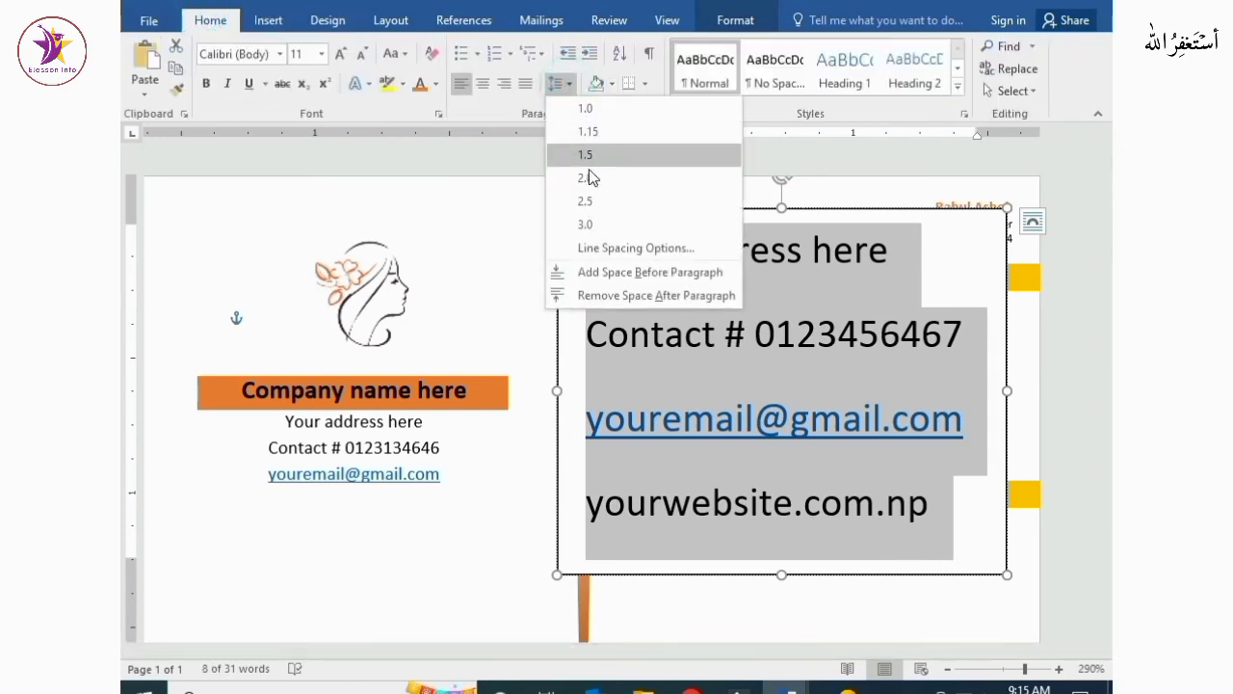
pyautogui.click(622, 295)
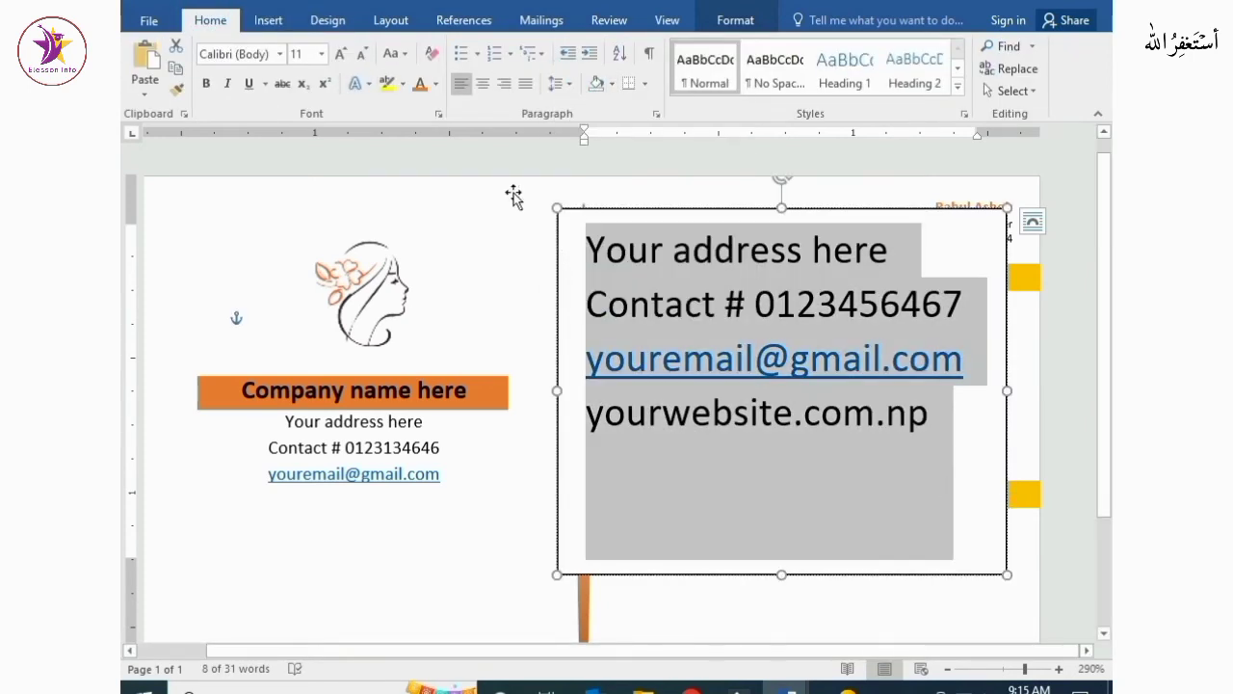
pyautogui.click(360, 56)
pyautogui.click(359, 56)
pyautogui.click(360, 56)
pyautogui.click(359, 56)
pyautogui.click(359, 56)
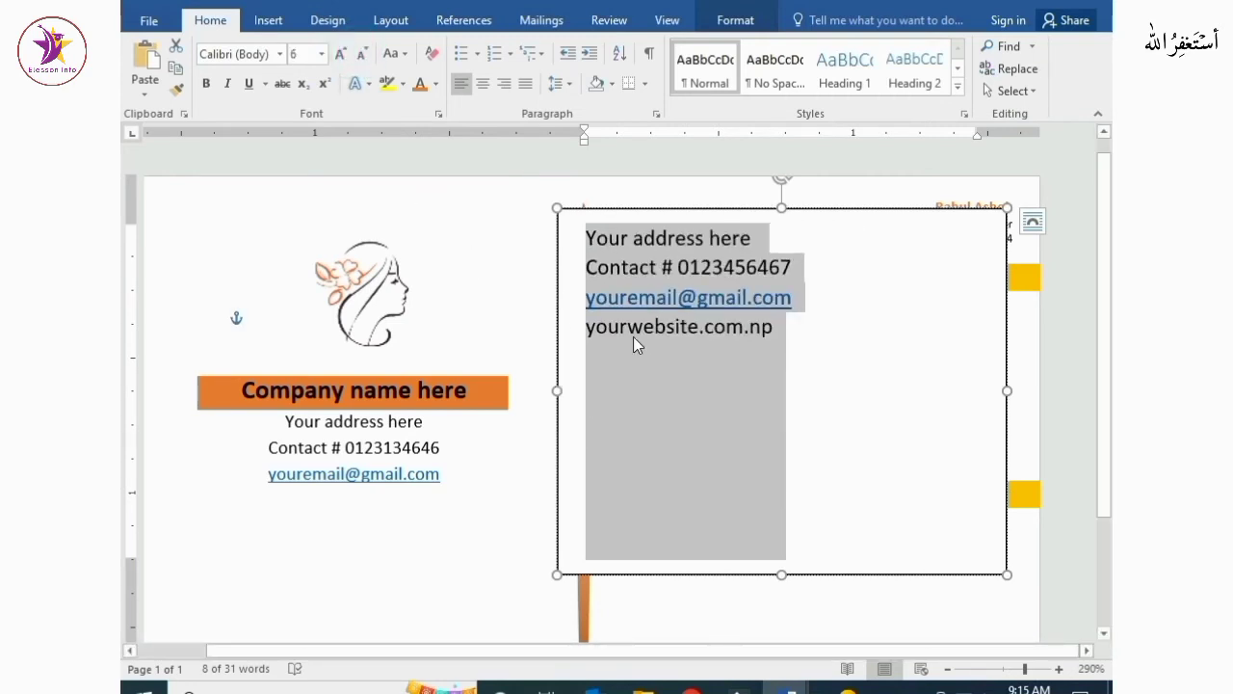
# Resize the text box to fit its text and move it just below the OFFICE BRANCH band
pyautogui.moveTo(781, 574); pyautogui.dragTo(780, 359)
pyautogui.click(785, 330)
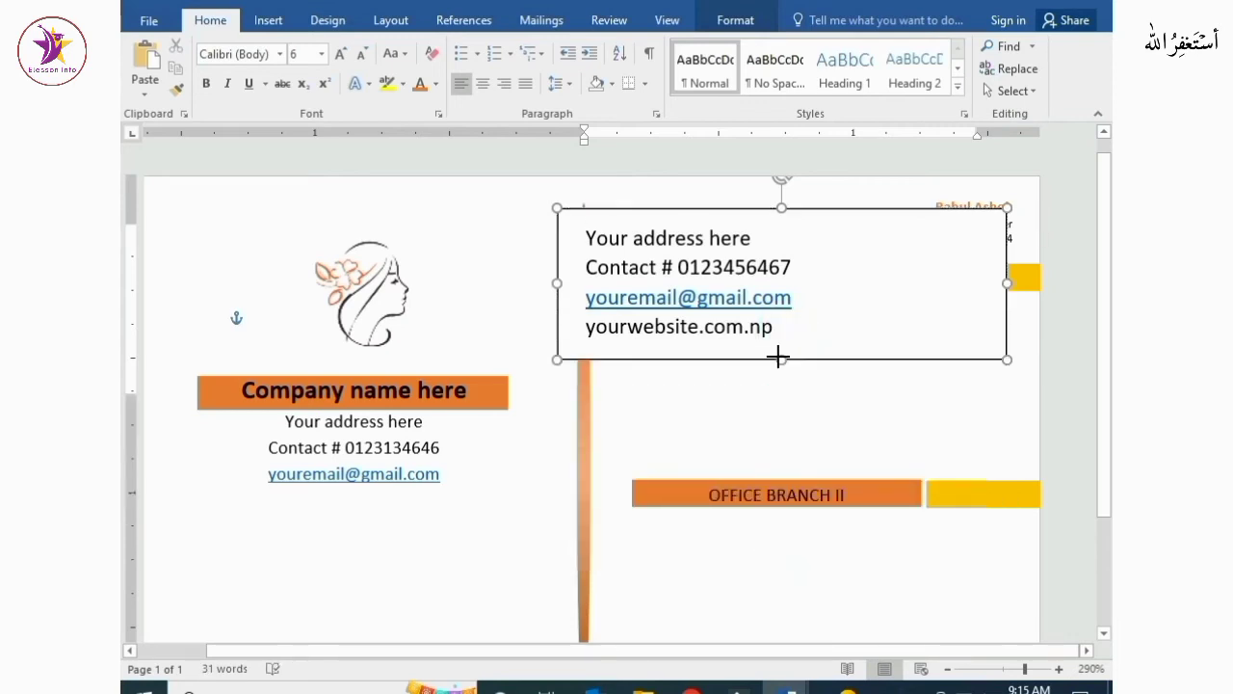
pyautogui.moveTo(1008, 283); pyautogui.dragTo(828, 286)
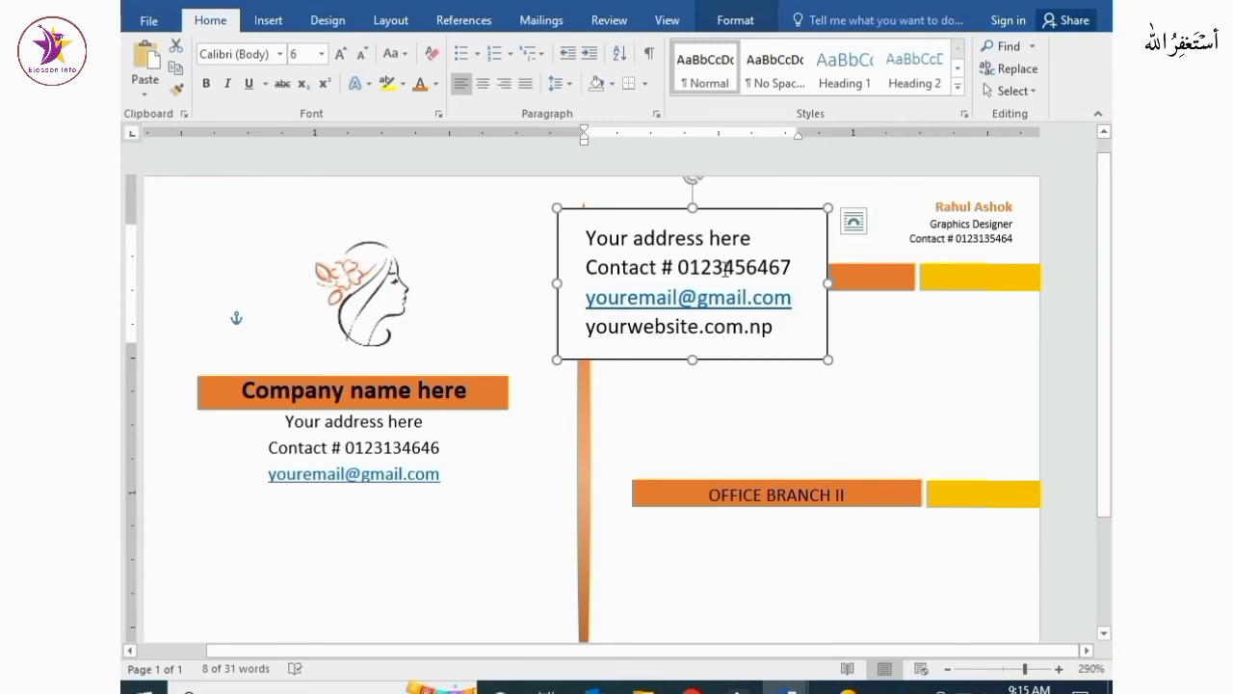
pyautogui.moveTo(719, 222); pyautogui.dragTo(768, 306)
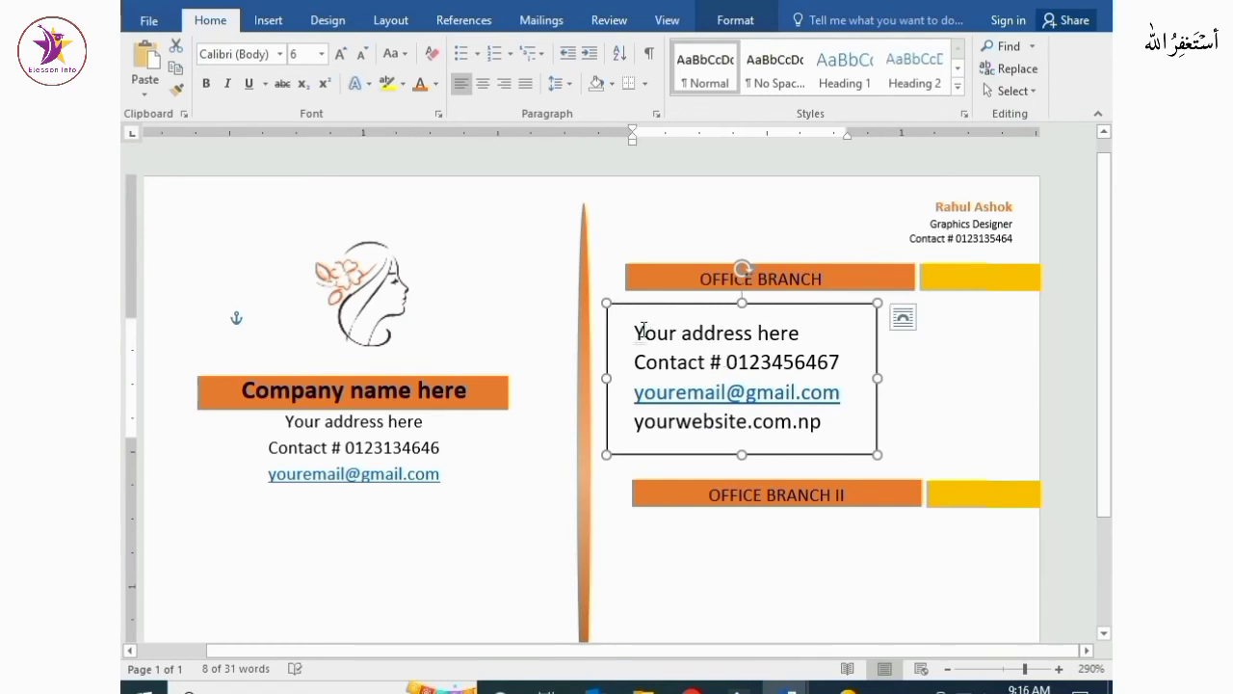
# Remove the contact text box's outline and fill
pyautogui.moveTo(643, 331); pyautogui.dragTo(835, 418)
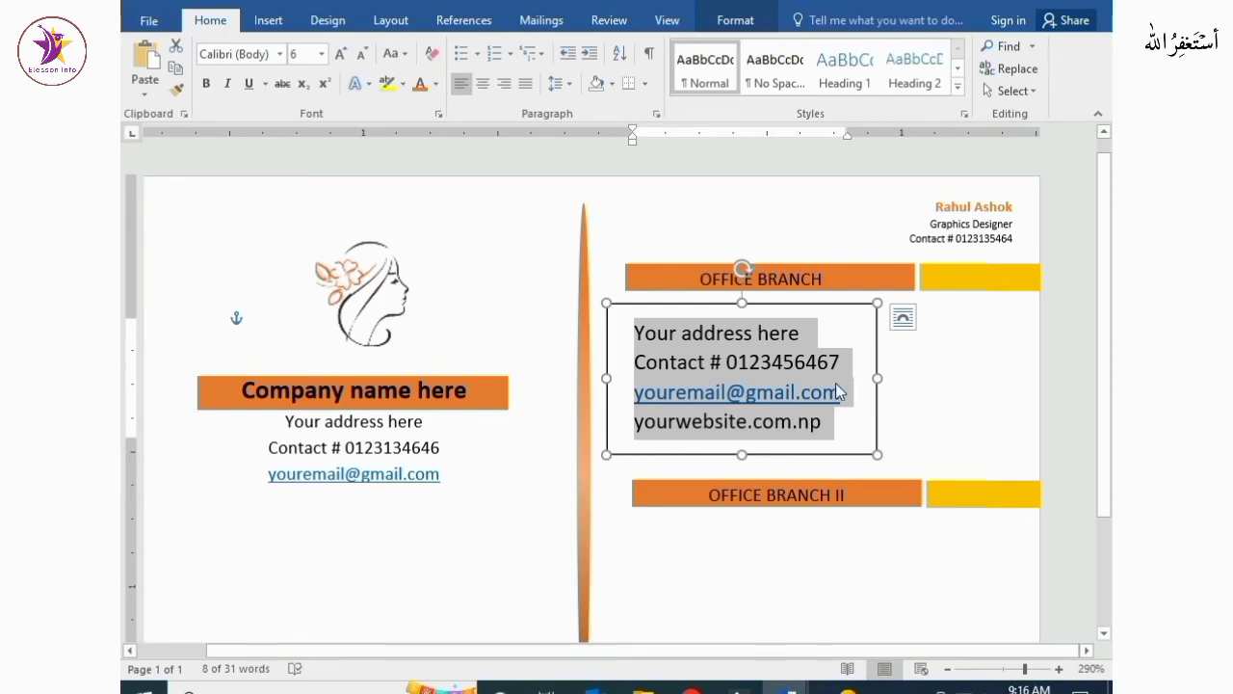
pyautogui.click(954, 373)
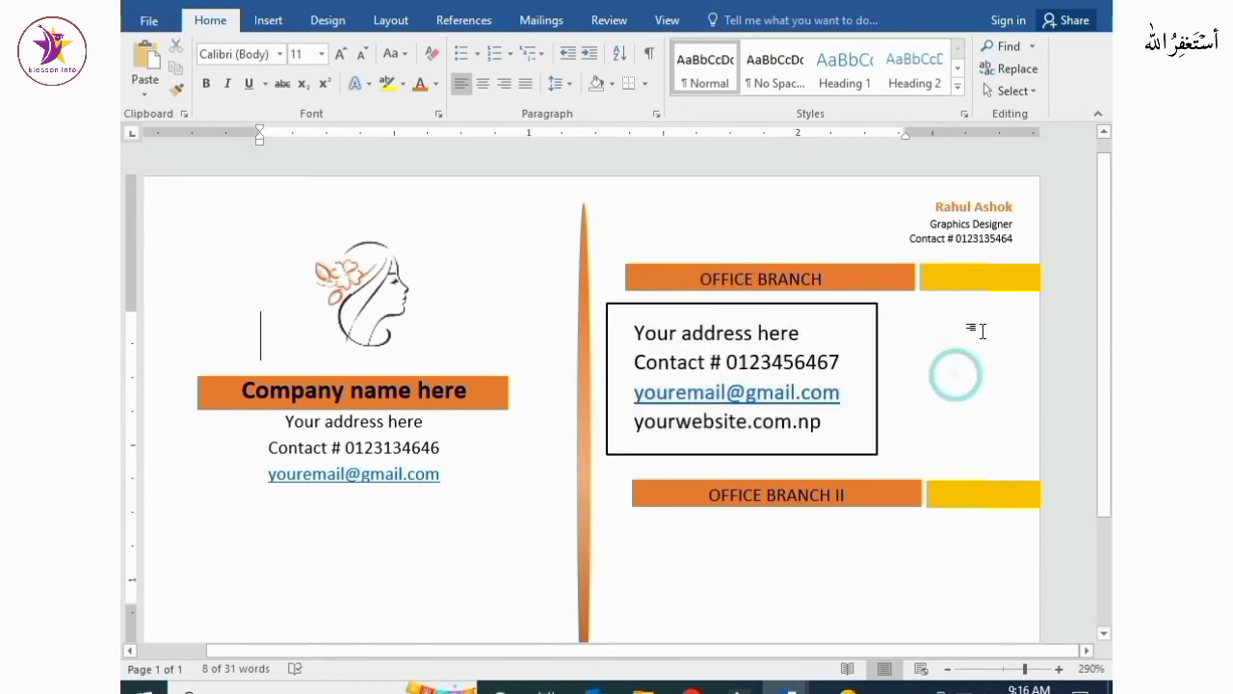
pyautogui.click(864, 385)
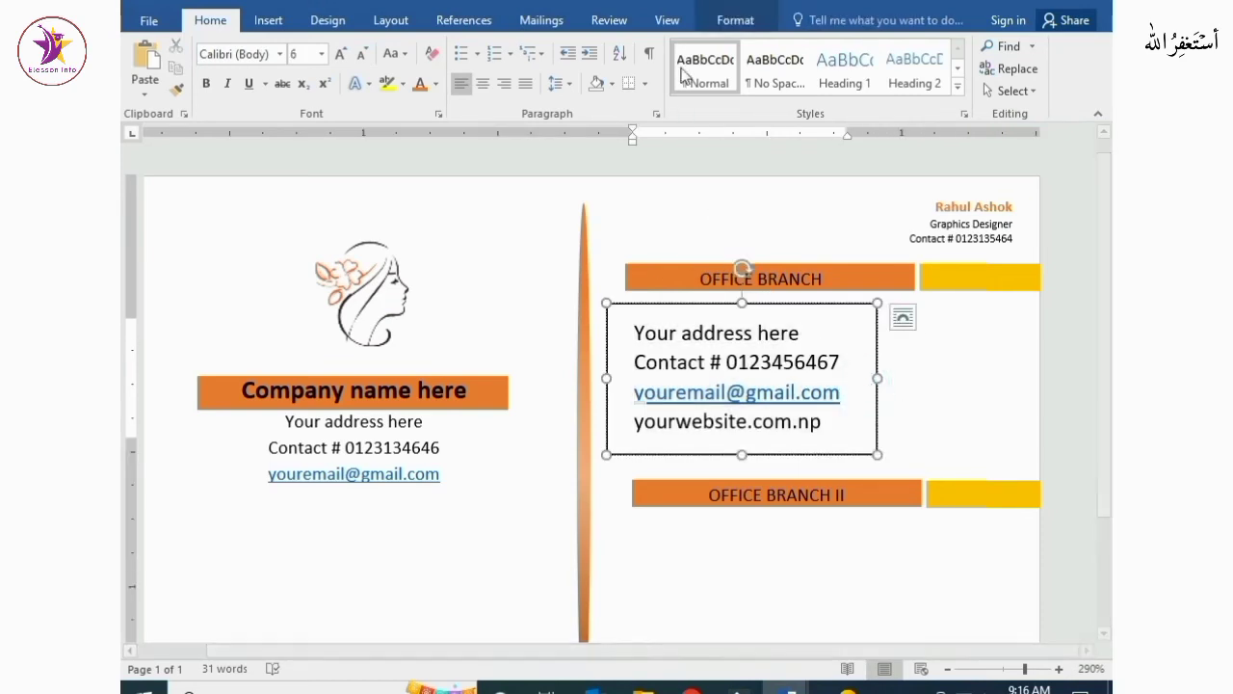
pyautogui.click(732, 20)
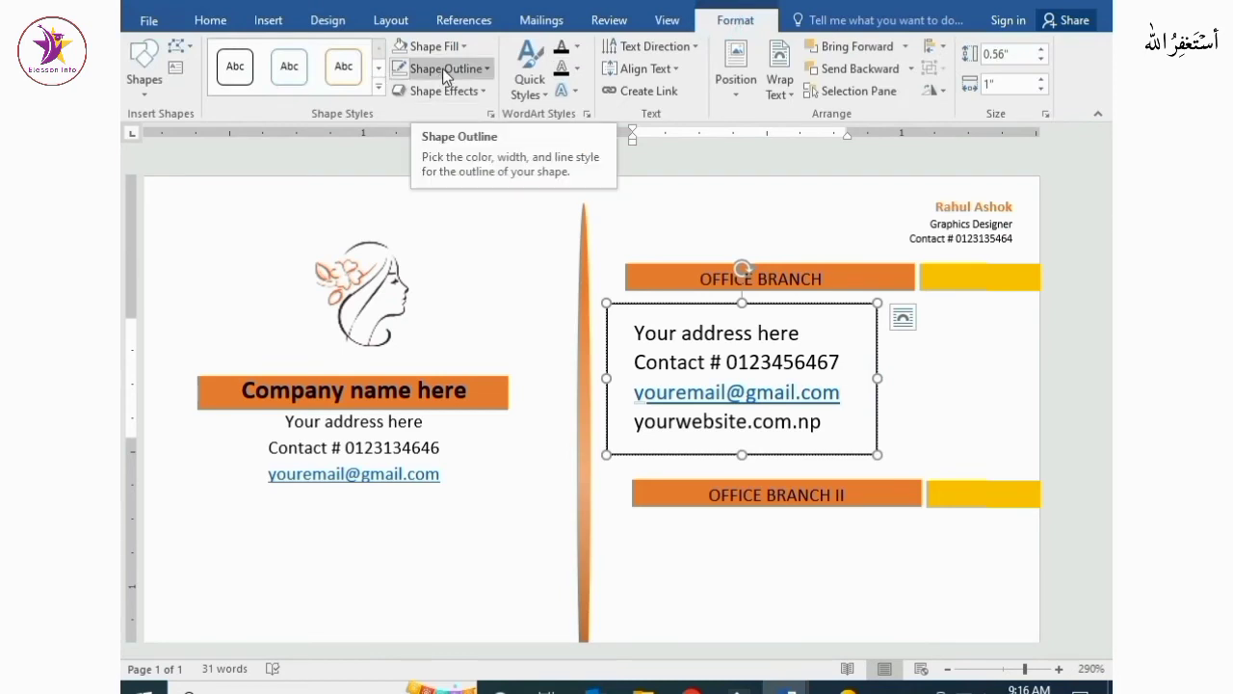
pyautogui.click(442, 69)
pyautogui.click(447, 276)
pyautogui.click(433, 46)
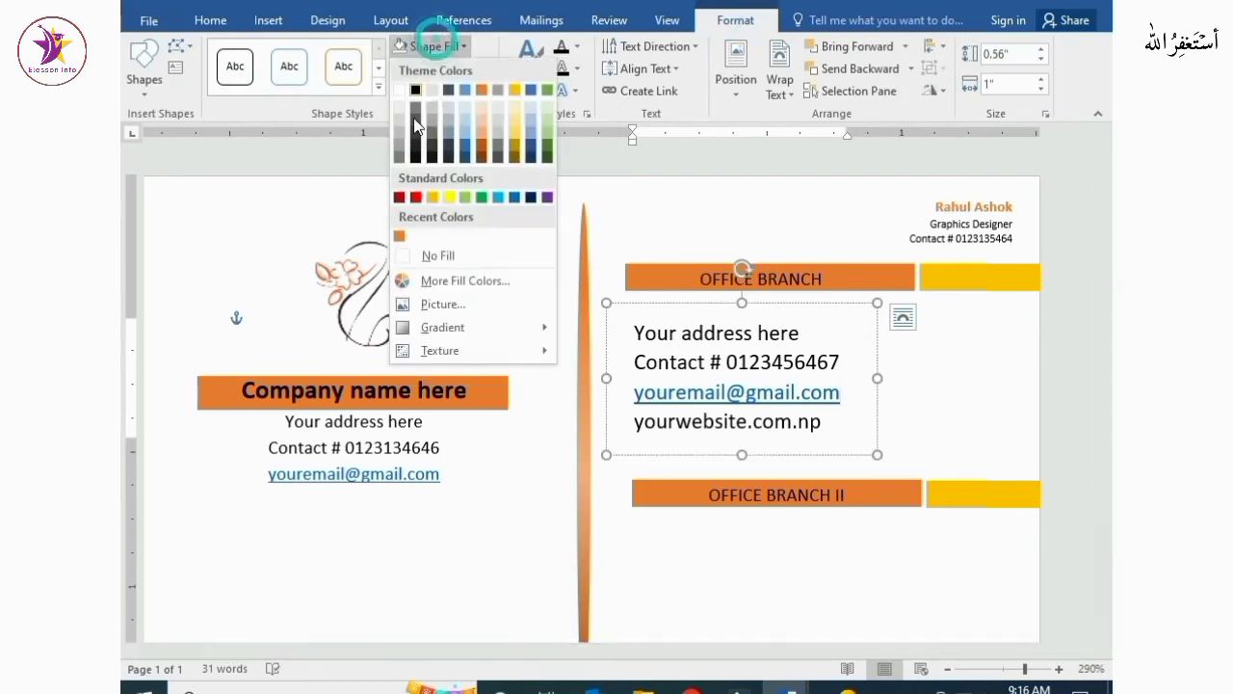
pyautogui.click(443, 256)
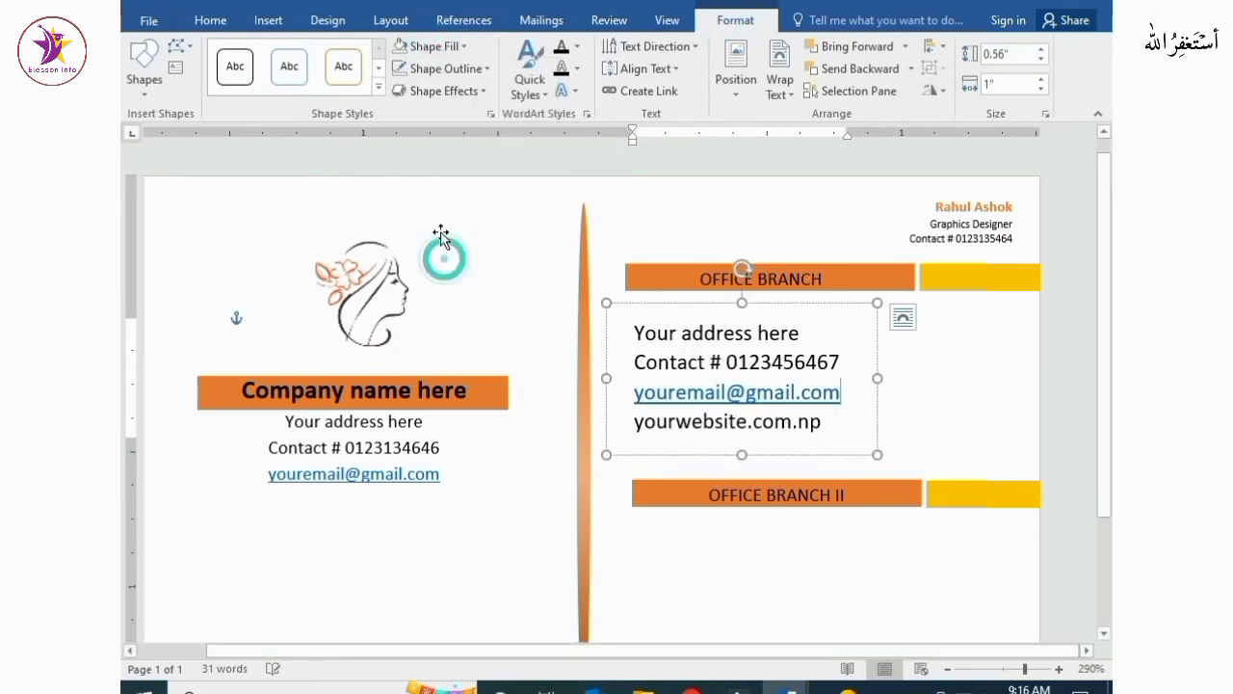
pyautogui.click(844, 583)
# Nudge the contact text box slightly downward
pyautogui.click(759, 362)
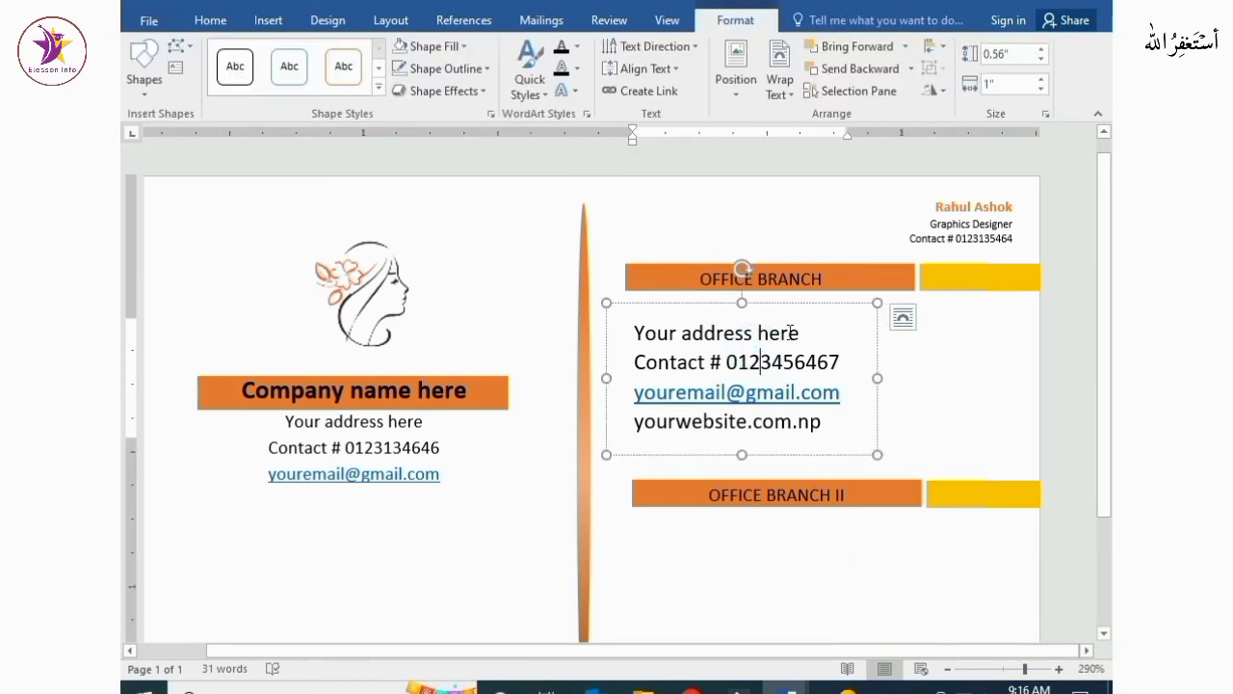
pyautogui.moveTo(796, 308); pyautogui.dragTo(796, 317)
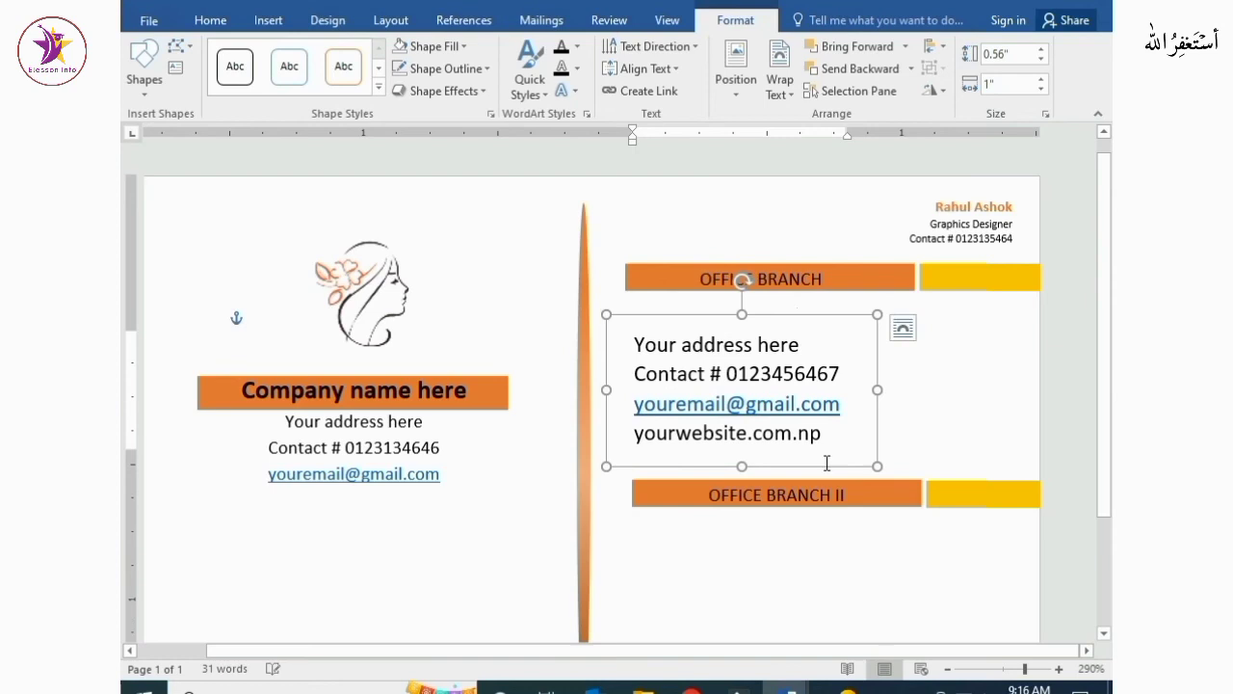
pyautogui.click(853, 562)
# Duplicate the contact text box below the OFFICE BRANCH II band
pyautogui.scroll(-2, 859, 517)
pyautogui.scroll(2, 854, 515)
pyautogui.scroll(-2, 845, 494)
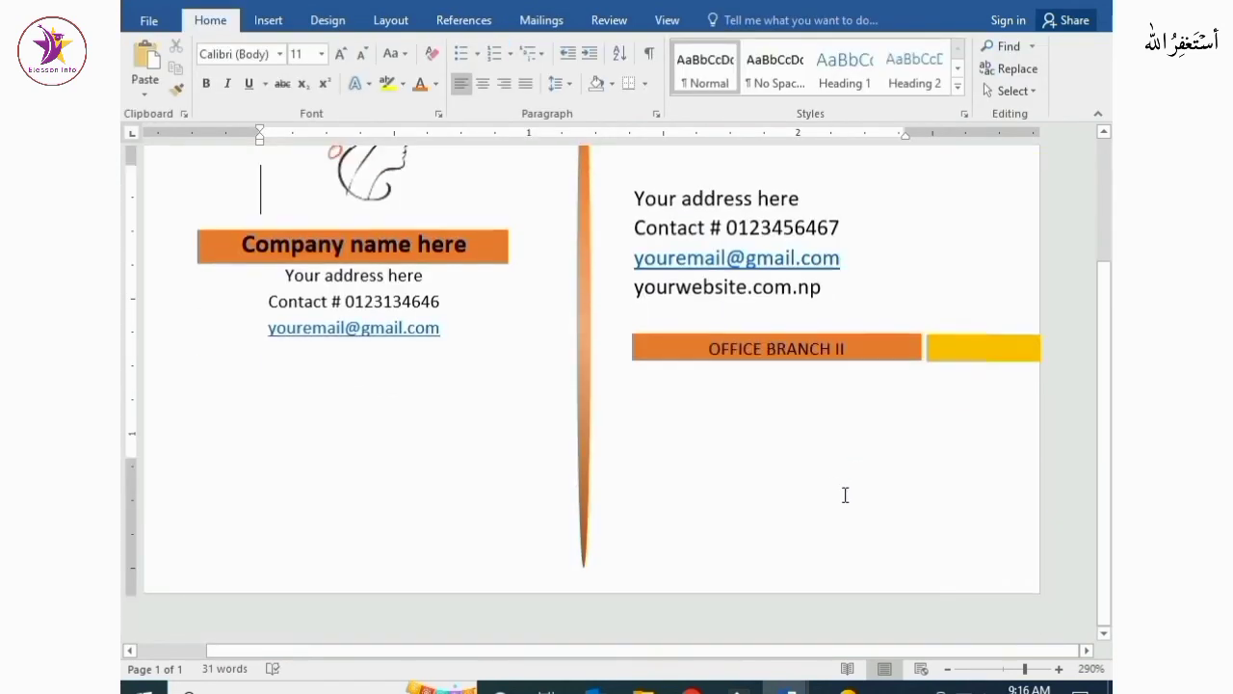
pyautogui.click(707, 229)
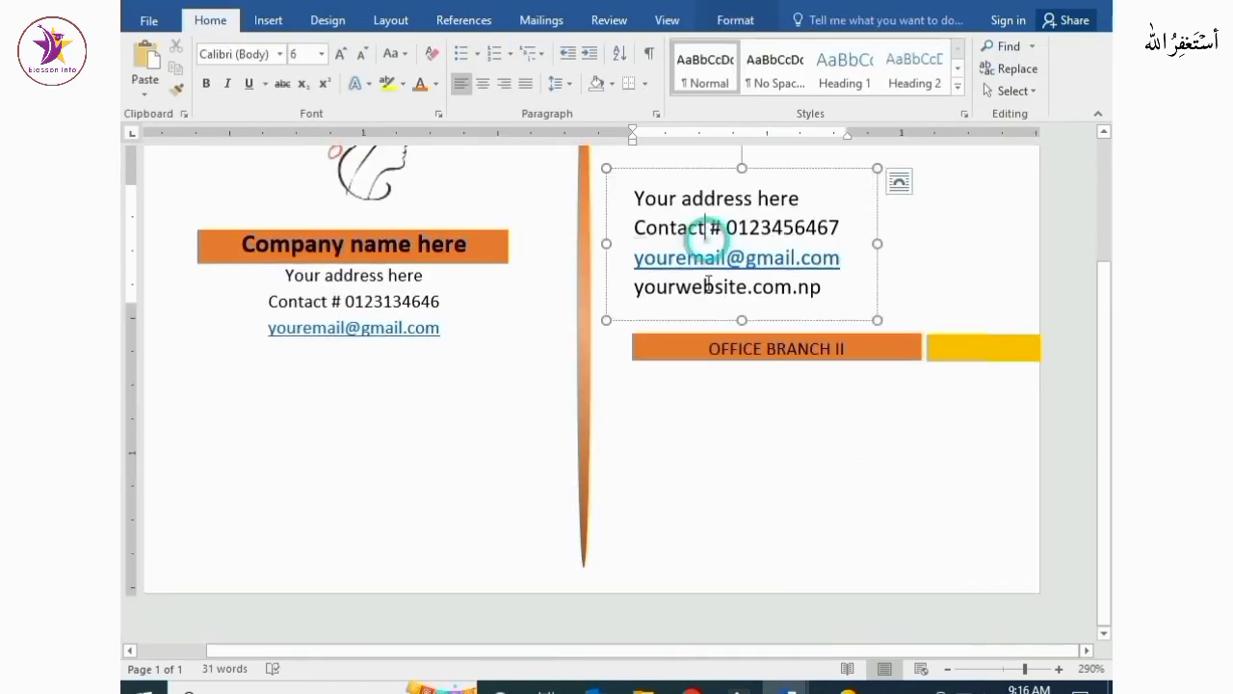
pyautogui.tripleClick(742, 226)
pyautogui.click(780, 173)
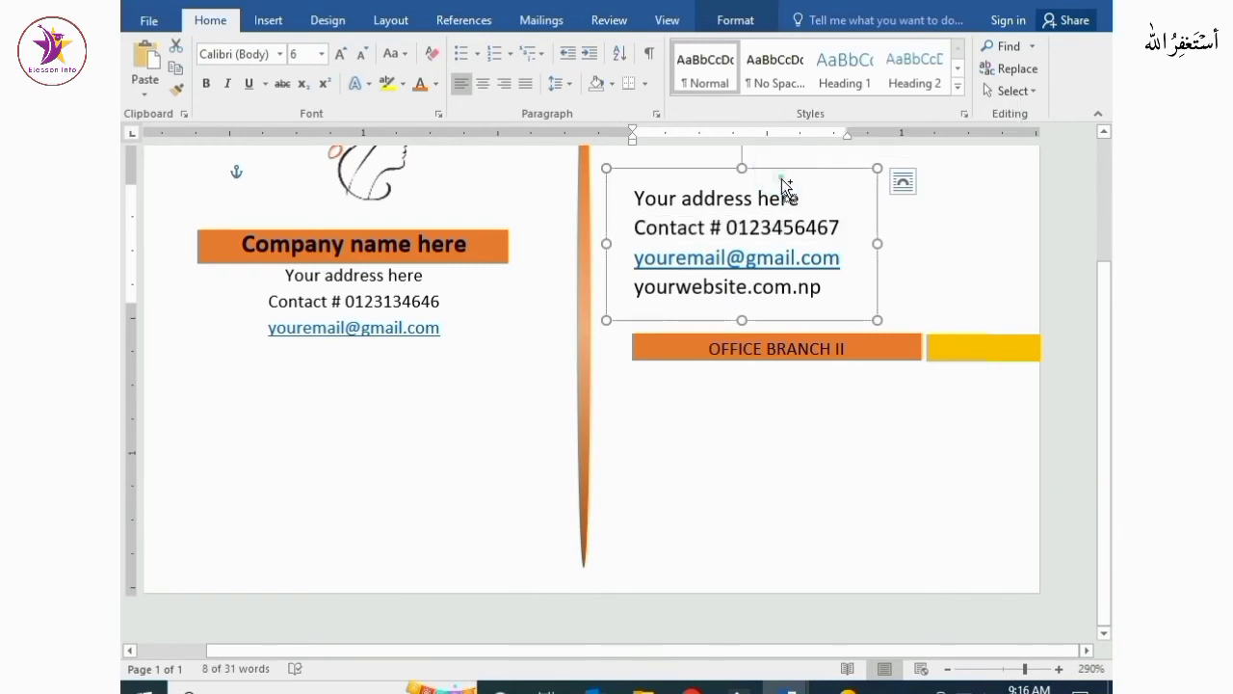
pyautogui.moveTo(783, 186); pyautogui.dragTo(785, 388)
pyautogui.click(952, 484)
pyautogui.scroll(2, 952, 484)
pyautogui.scroll(-2, 952, 483)
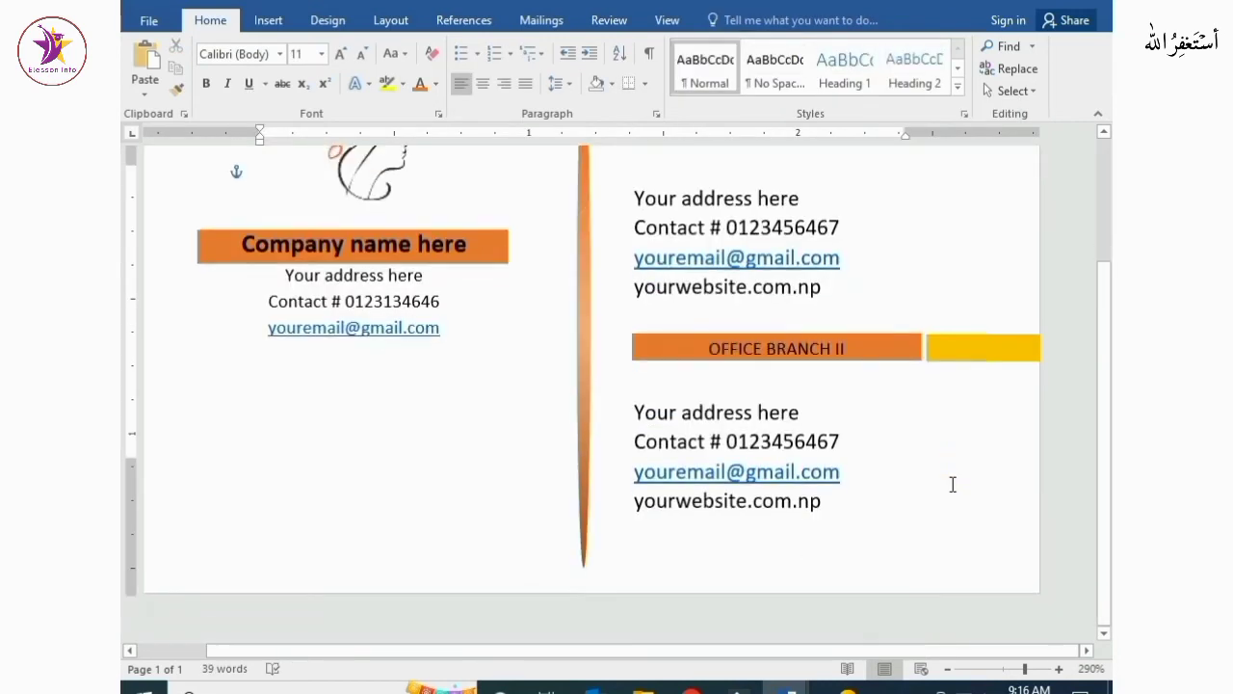
pyautogui.keyDown('ctrl'); pyautogui.scroll(-11, 952, 484); pyautogui.keyUp('ctrl')
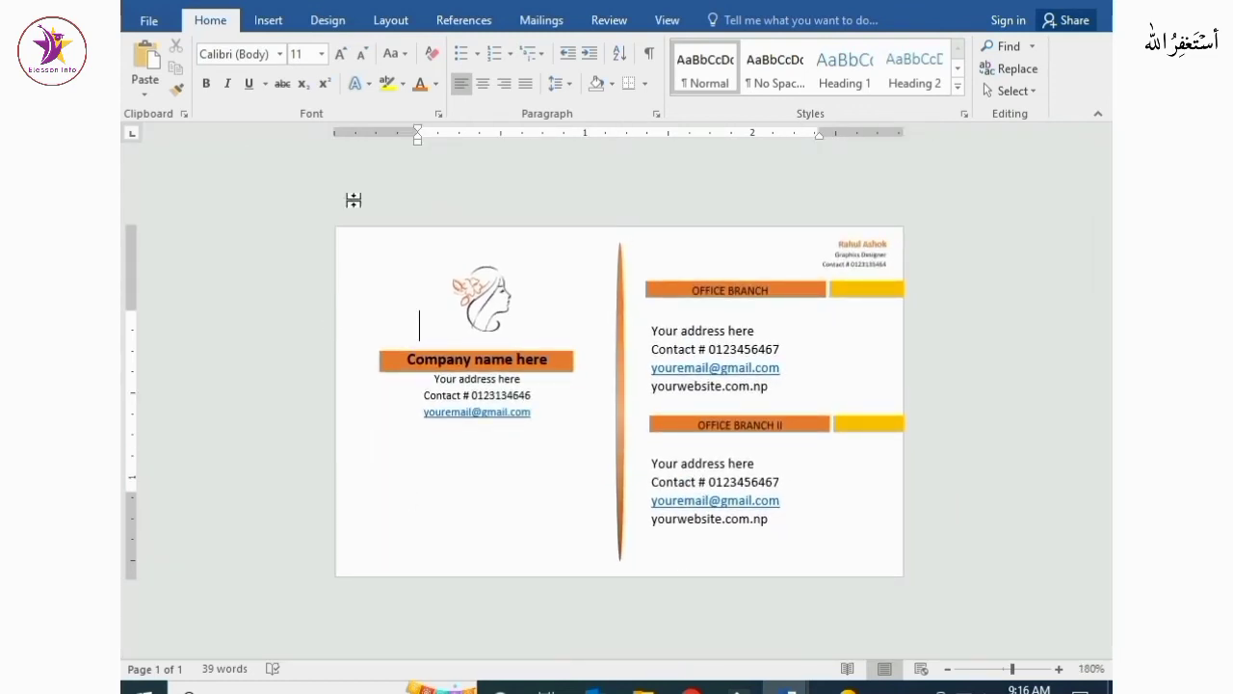
# Draw a thin rectangle band spanning the card's full width along its bottom edge
pyautogui.keyDown('ctrl'); pyautogui.scroll(7, 493, 523); pyautogui.keyUp('ctrl')
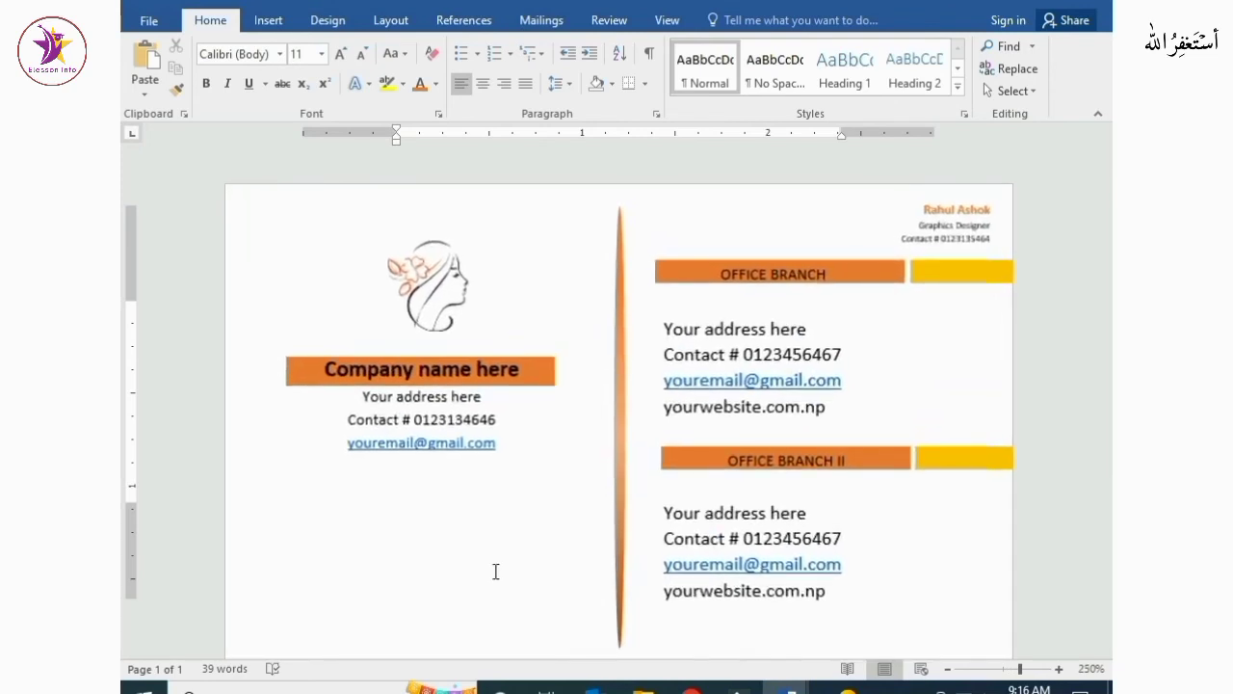
pyautogui.scroll(-1, 497, 564)
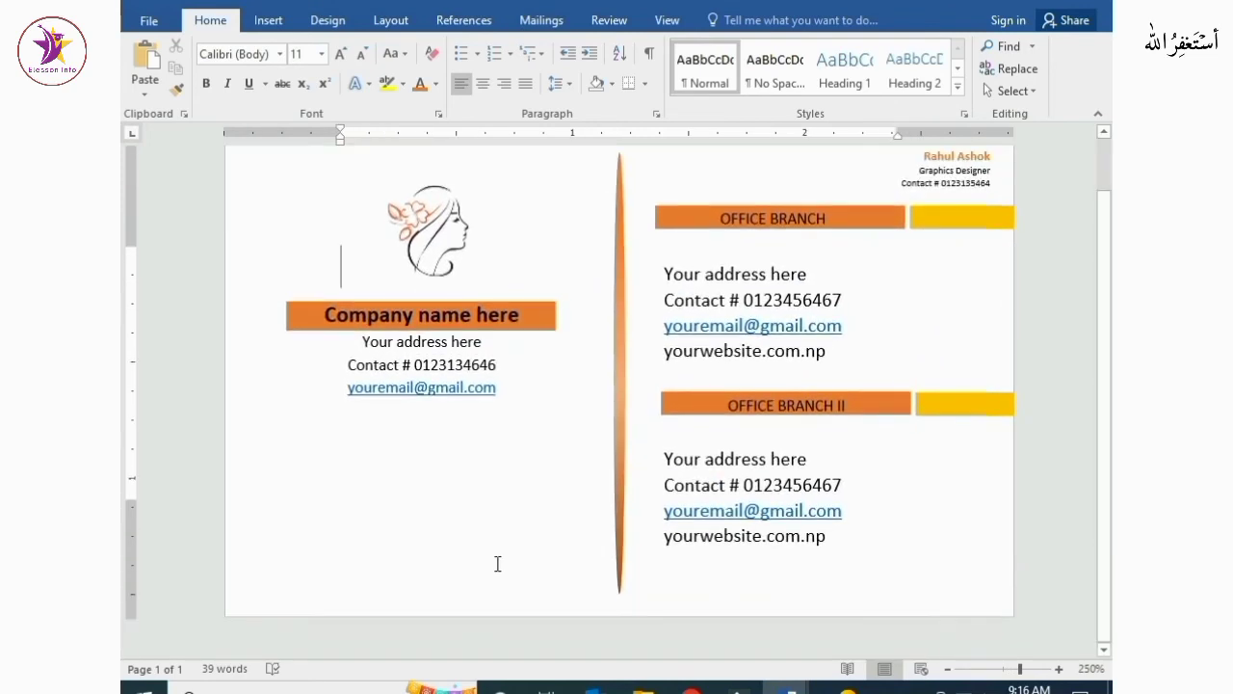
pyautogui.click(268, 20)
pyautogui.click(326, 70)
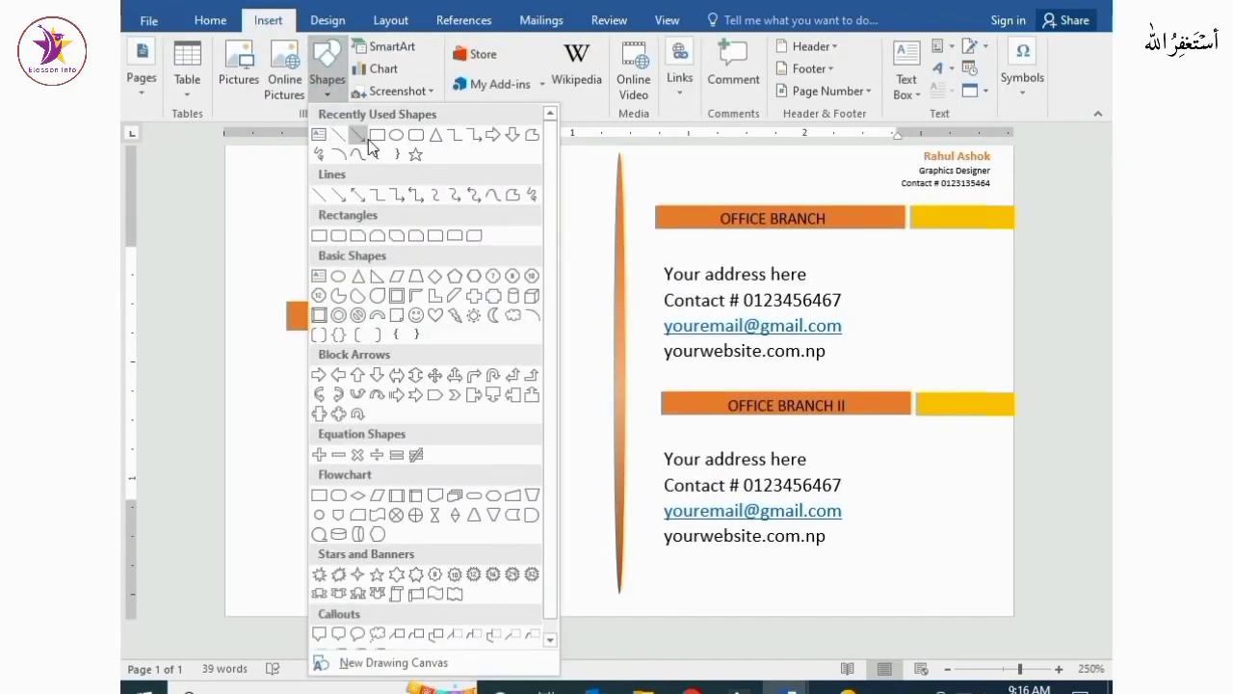
pyautogui.click(357, 133)
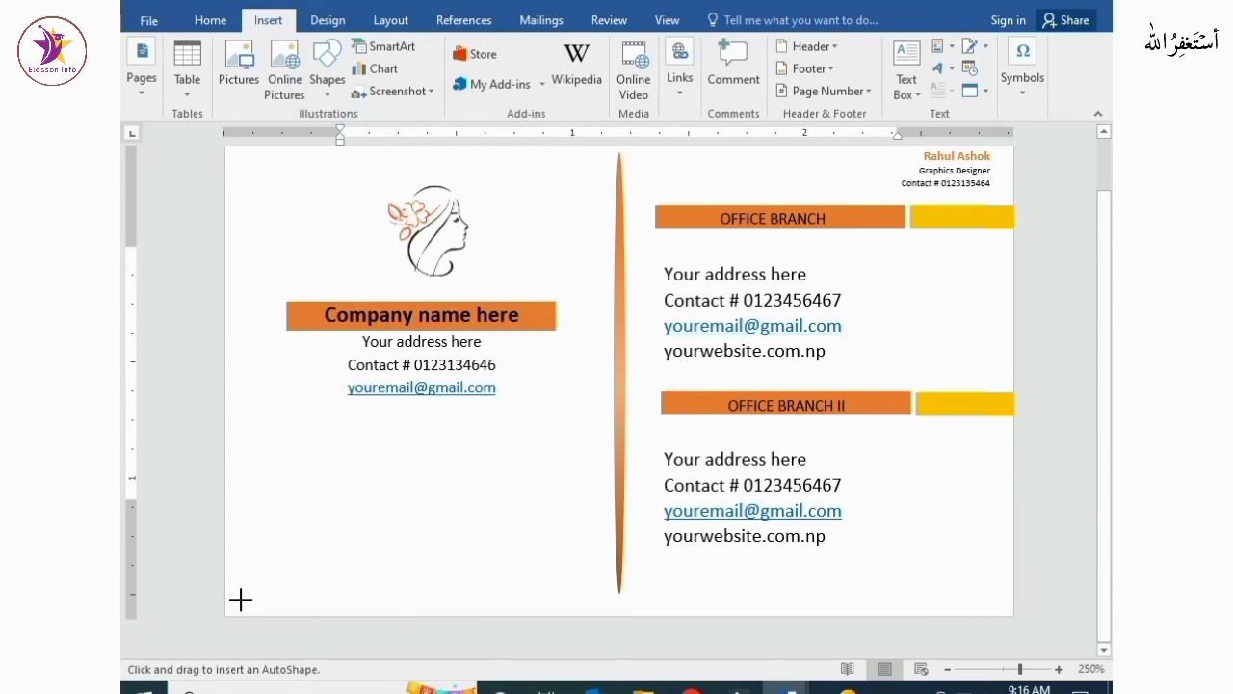
pyautogui.moveTo(226, 580)
pyautogui.mouseDown()
pyautogui.moveTo(592, 610)
pyautogui.moveTo(1014, 601)
pyautogui.mouseUp()
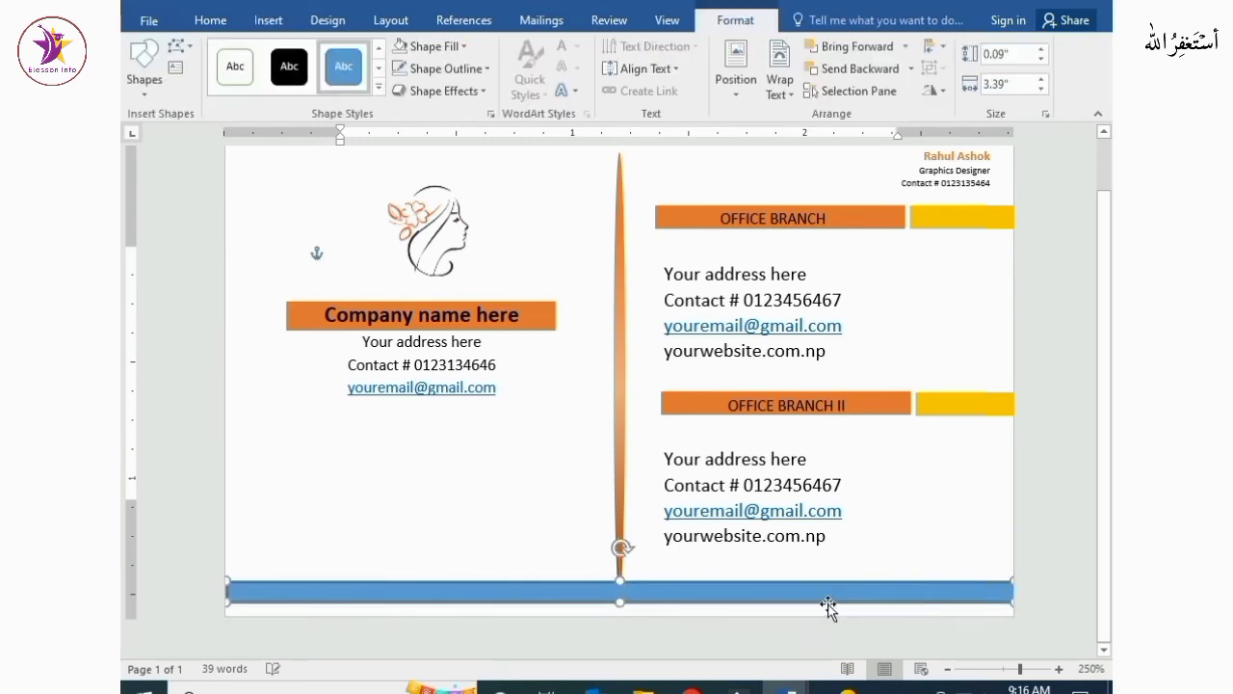
pyautogui.moveTo(826, 594); pyautogui.dragTo(826, 605)
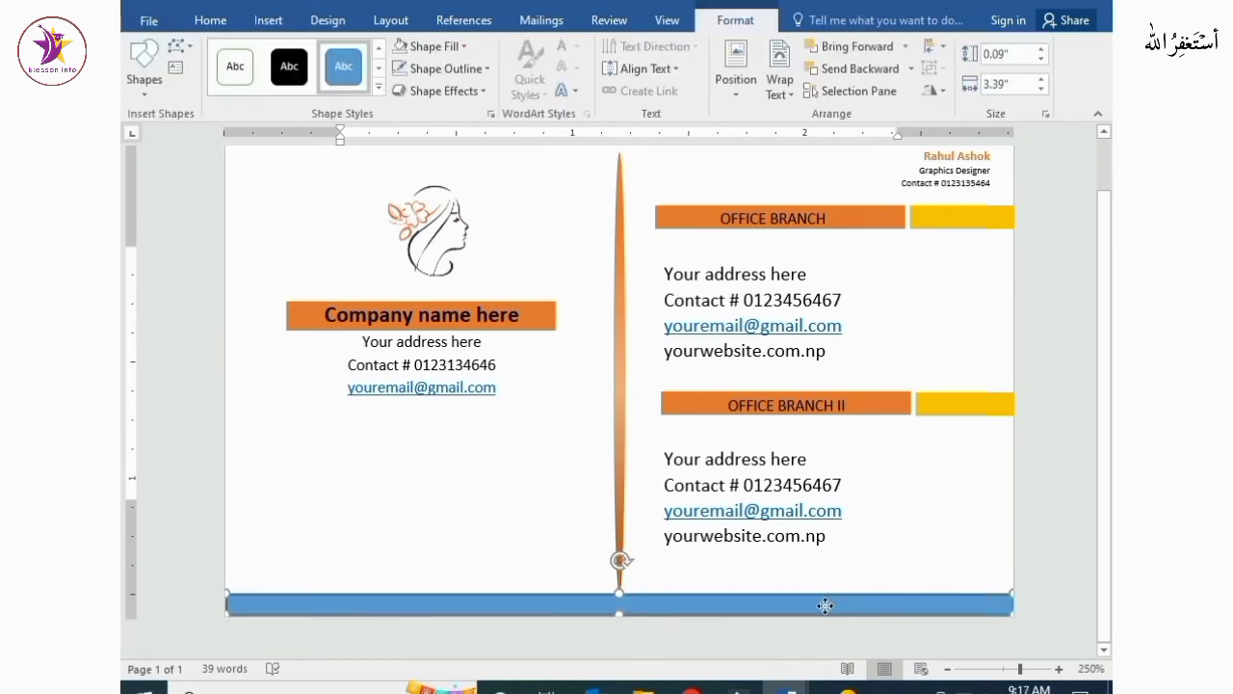
pyautogui.click(947, 511)
pyautogui.click(741, 607)
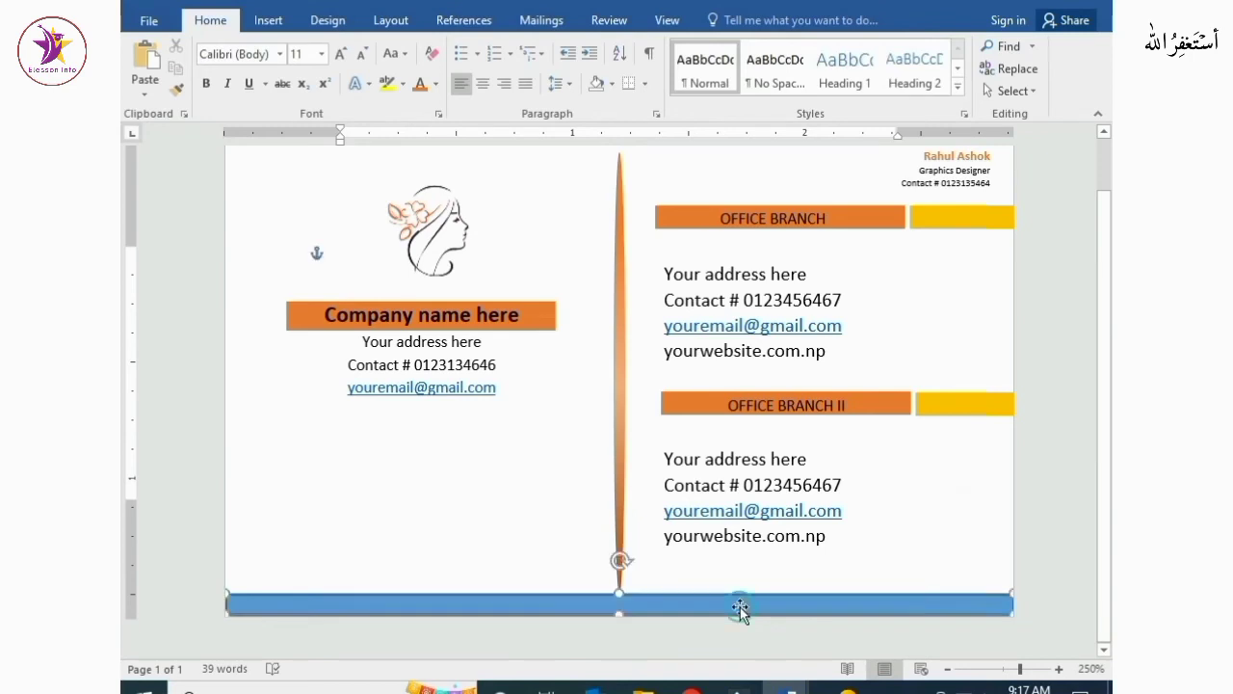
# Fill the bottom band with the recent orange colour and remove its outline
pyautogui.click(429, 46)
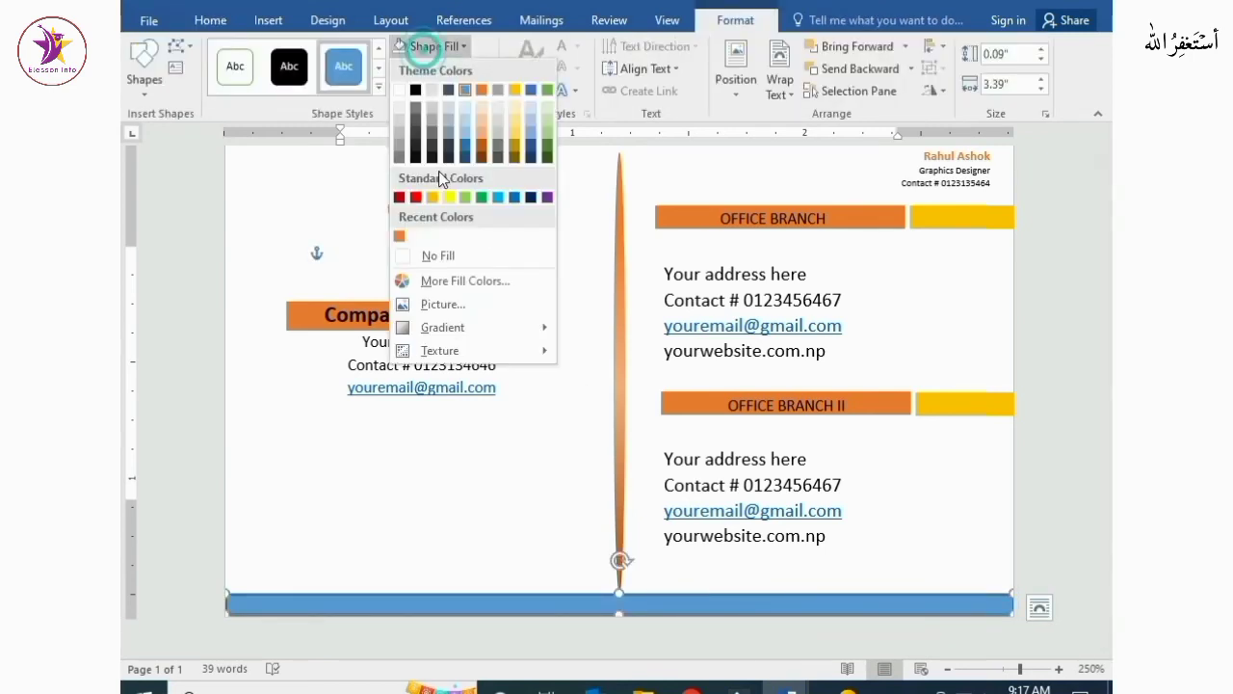
pyautogui.click(424, 256)
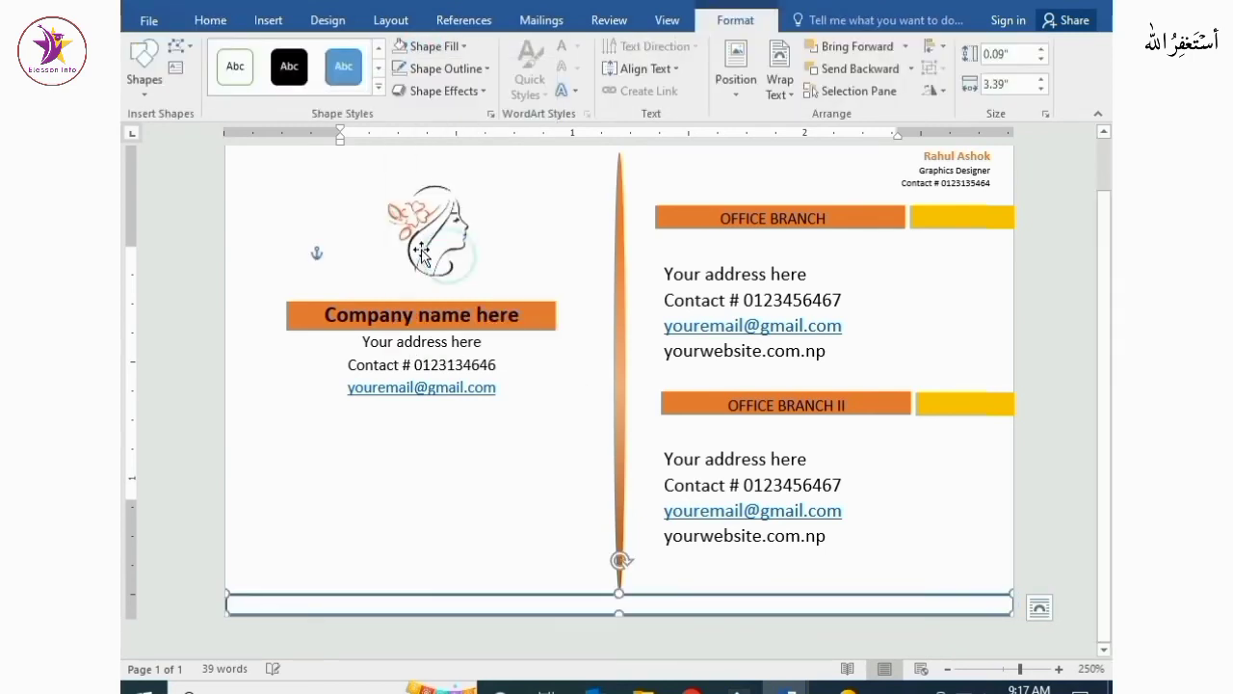
pyautogui.click(439, 72)
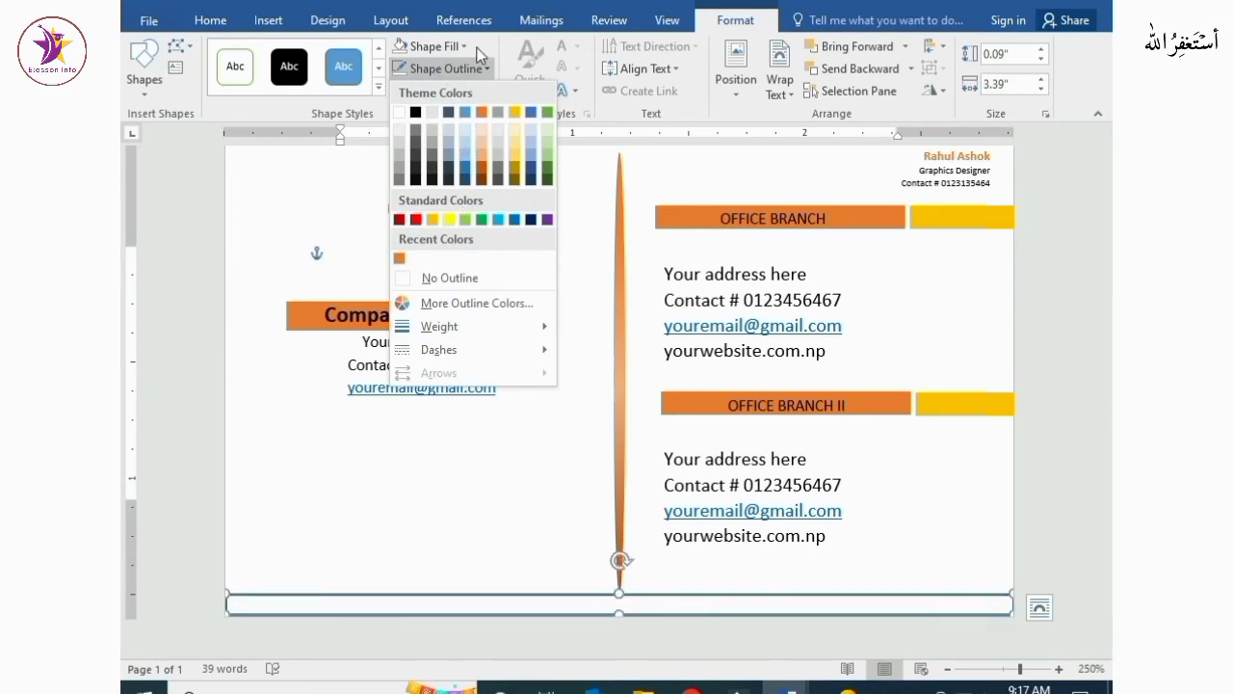
pyautogui.click(463, 47)
pyautogui.click(403, 236)
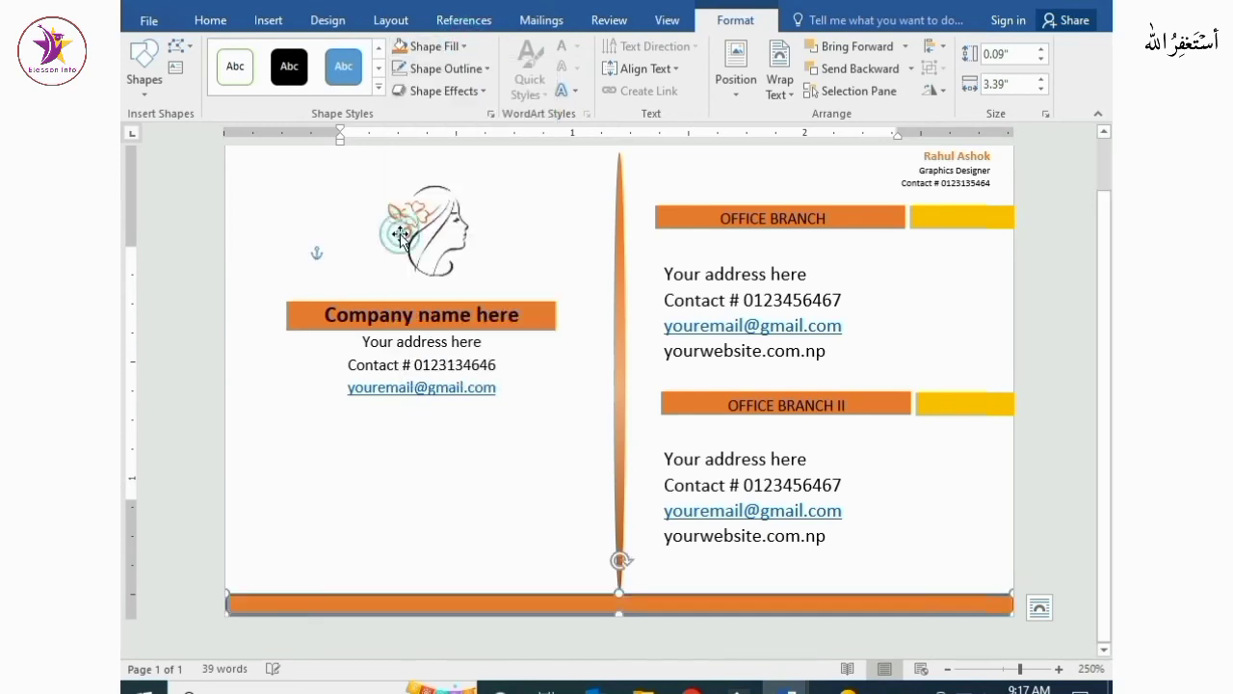
pyautogui.click(447, 70)
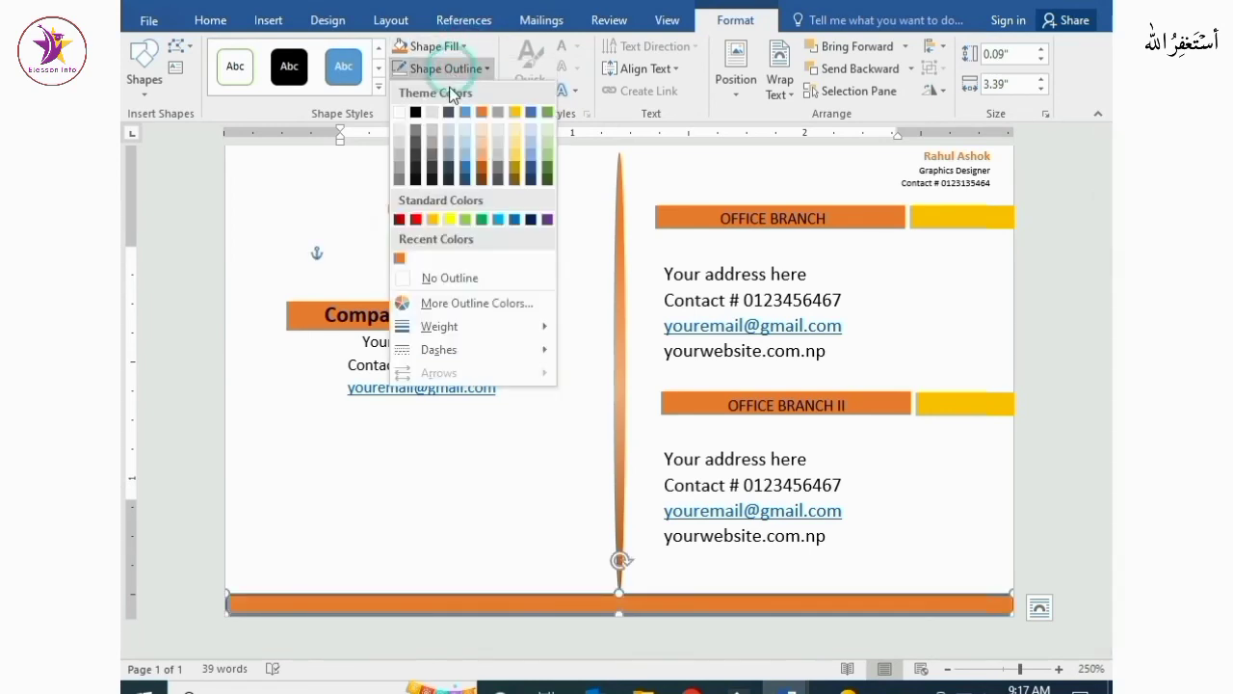
pyautogui.click(449, 277)
pyautogui.click(510, 597)
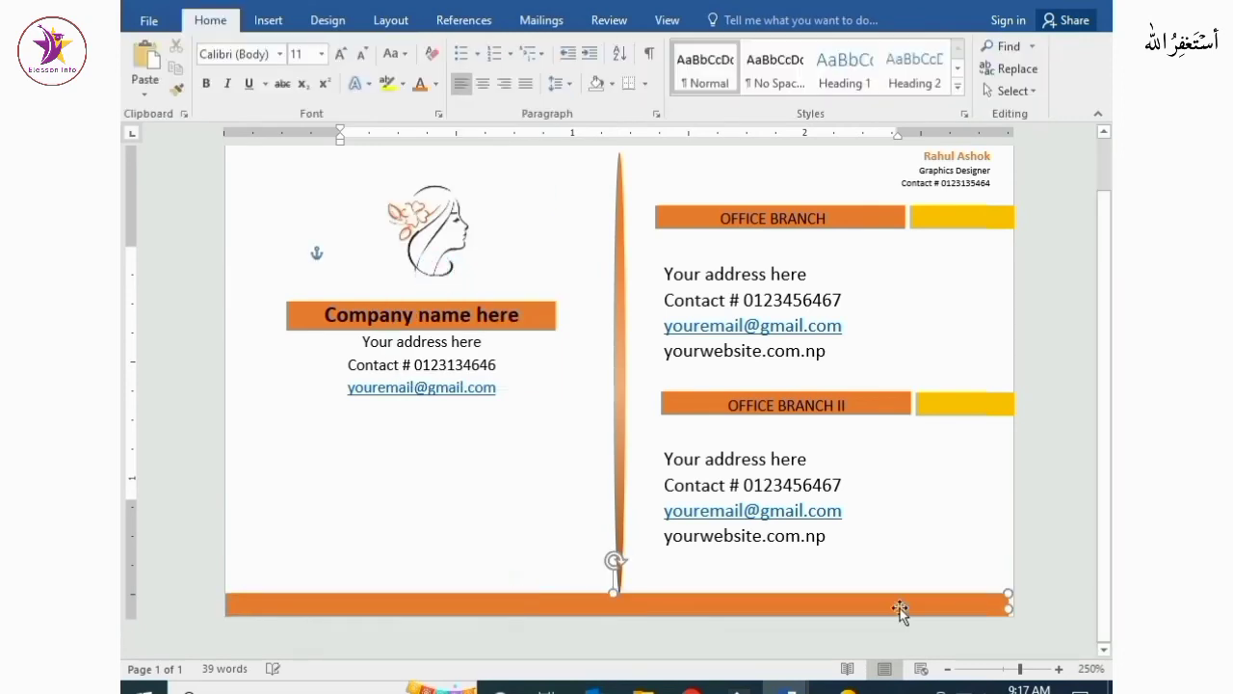
pyautogui.click(990, 609)
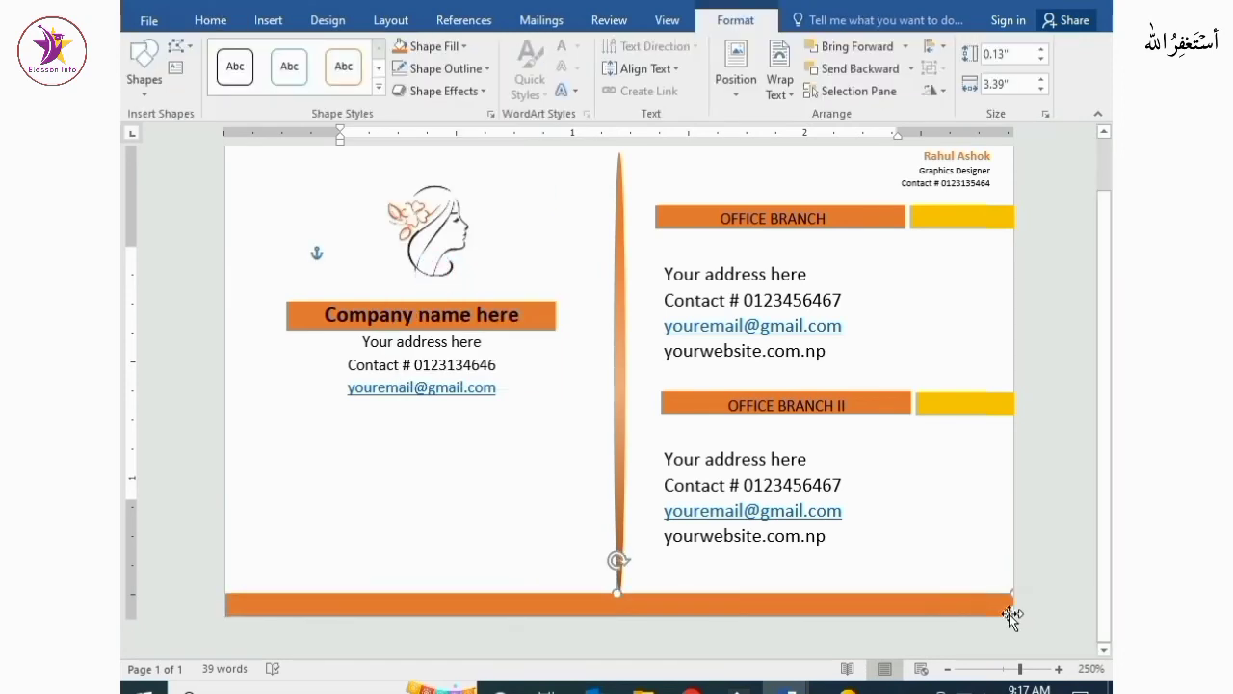
pyautogui.click(964, 540)
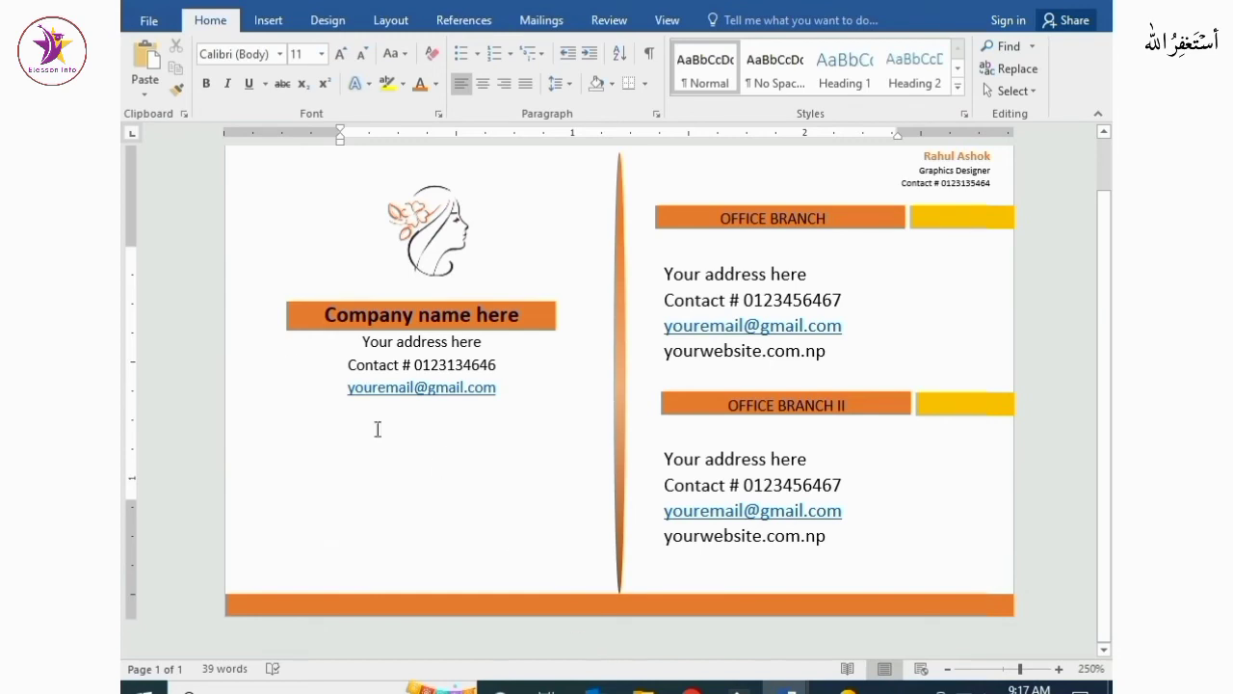
pyautogui.click(262, 21)
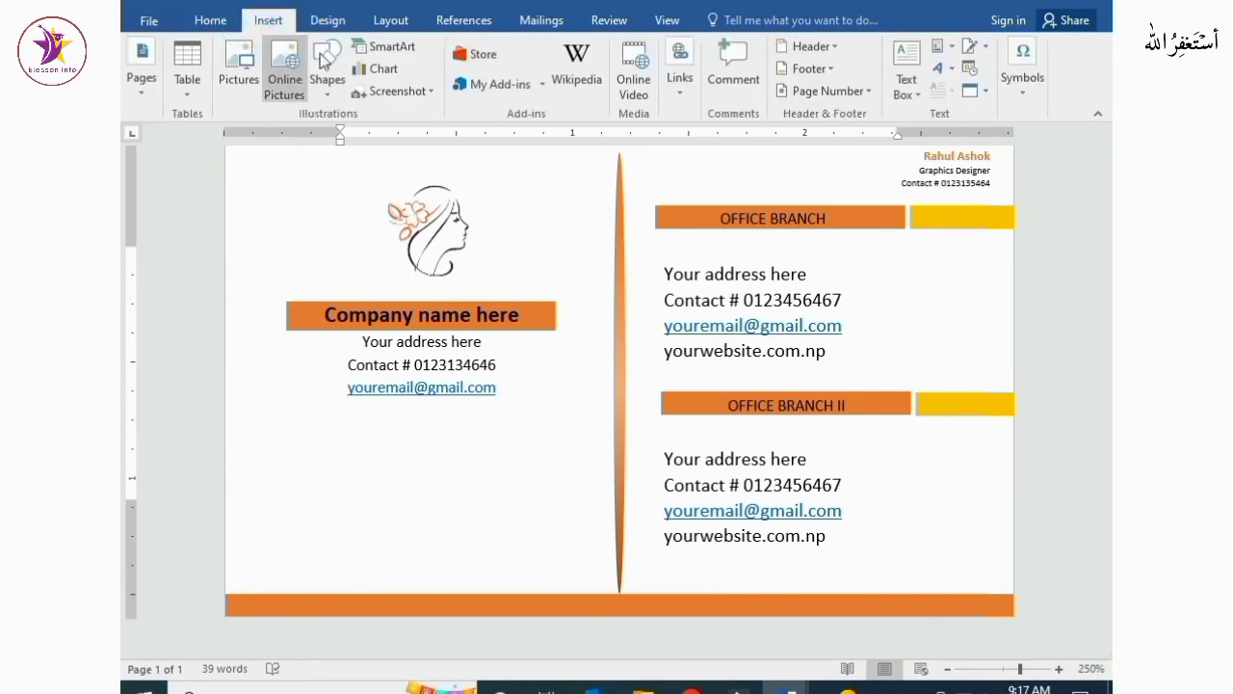
pyautogui.click(311, 92)
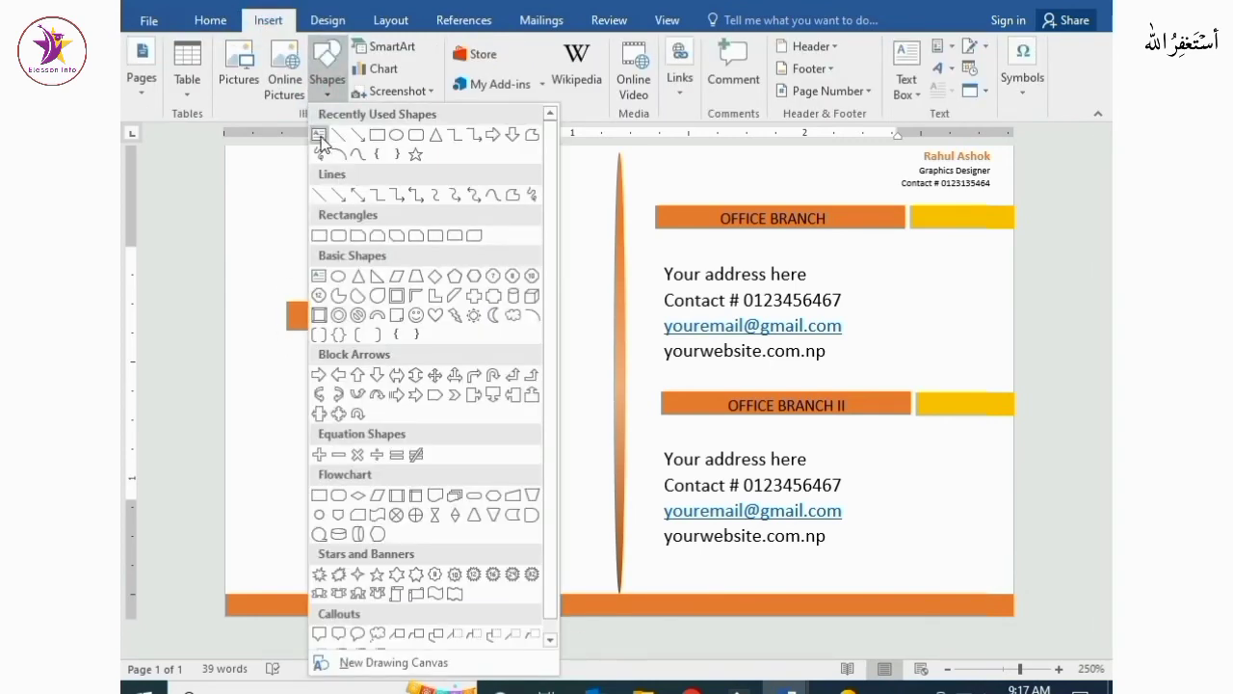
pyautogui.click(319, 135)
pyautogui.moveTo(281, 425); pyautogui.dragTo(550, 549)
pyautogui.write('www.')
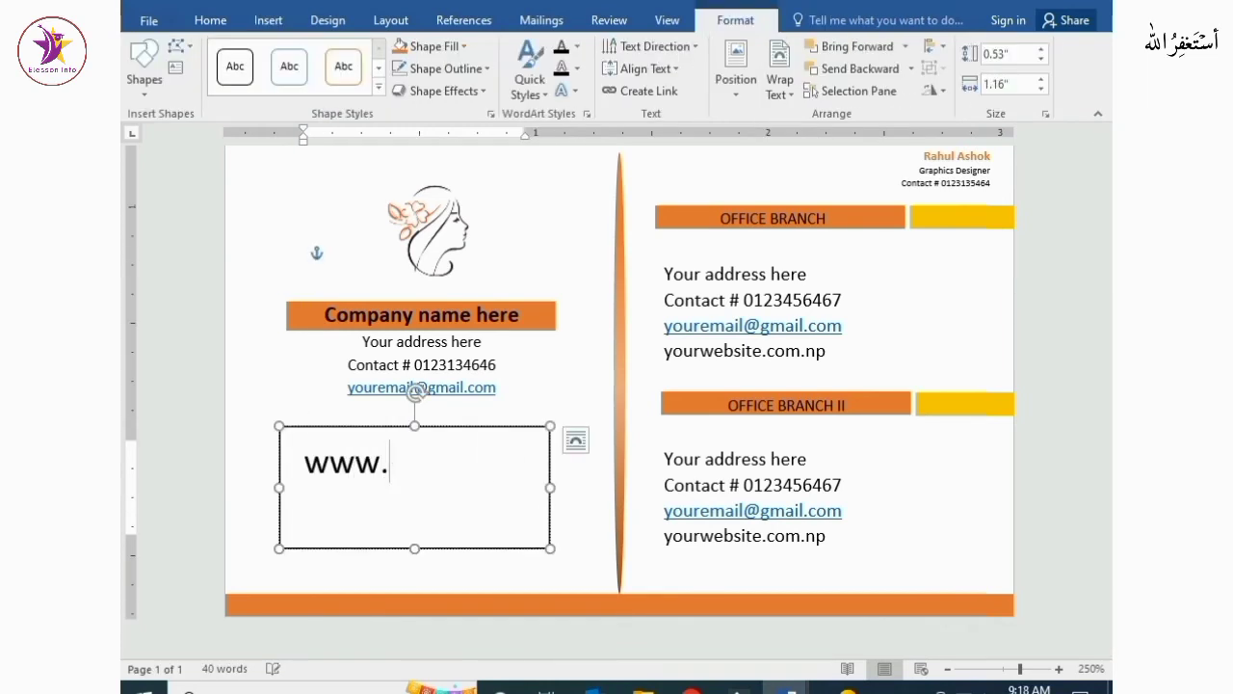
pyautogui.write('yourweb')
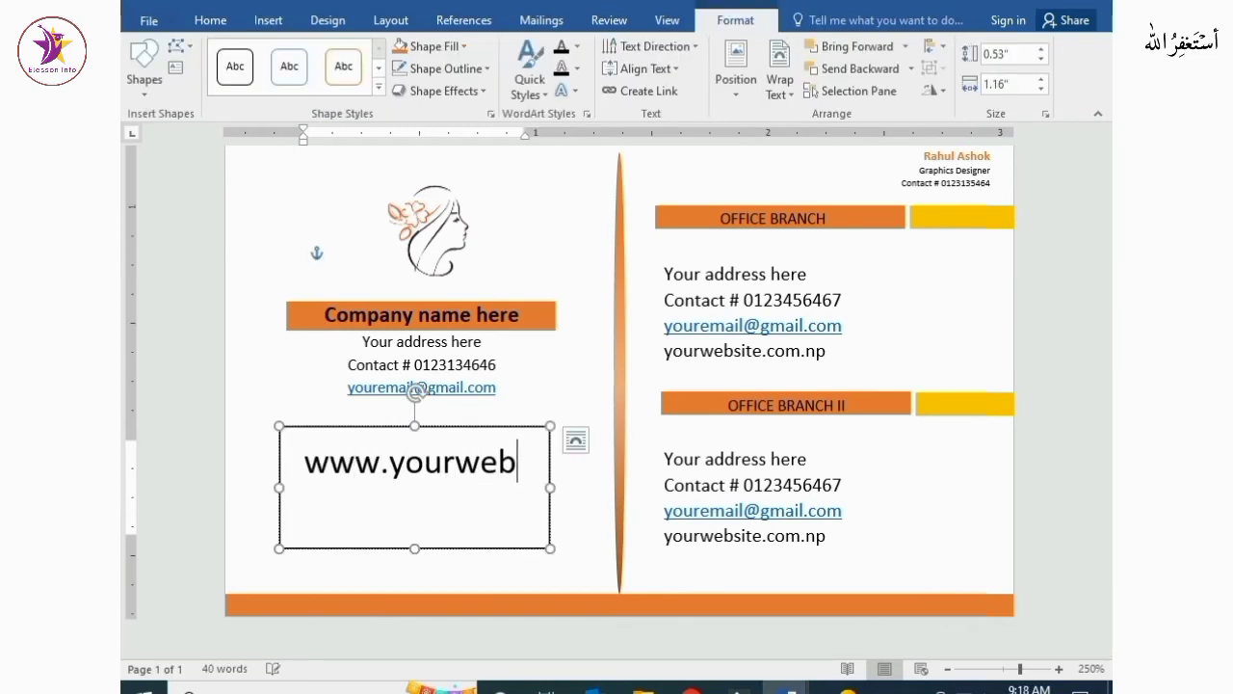
pyautogui.write('site.com.np')
# Remove the website text box's fill and outline, and reduce its height
pyautogui.click(463, 46)
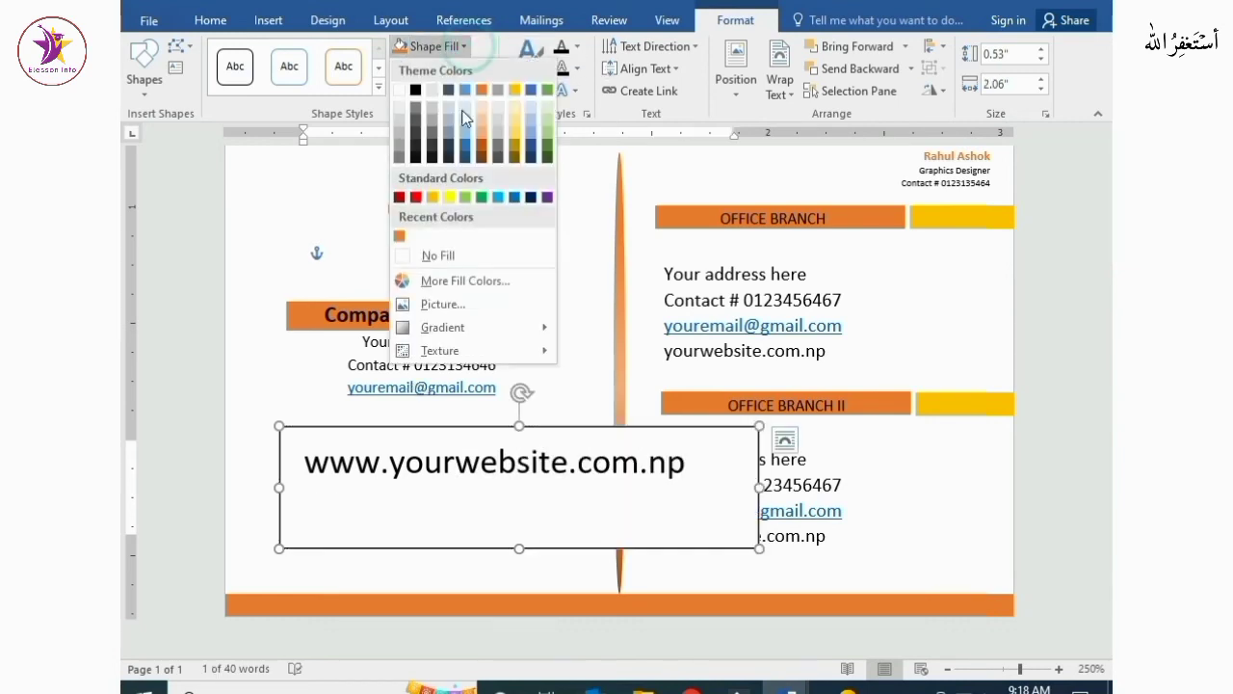
pyautogui.click(439, 256)
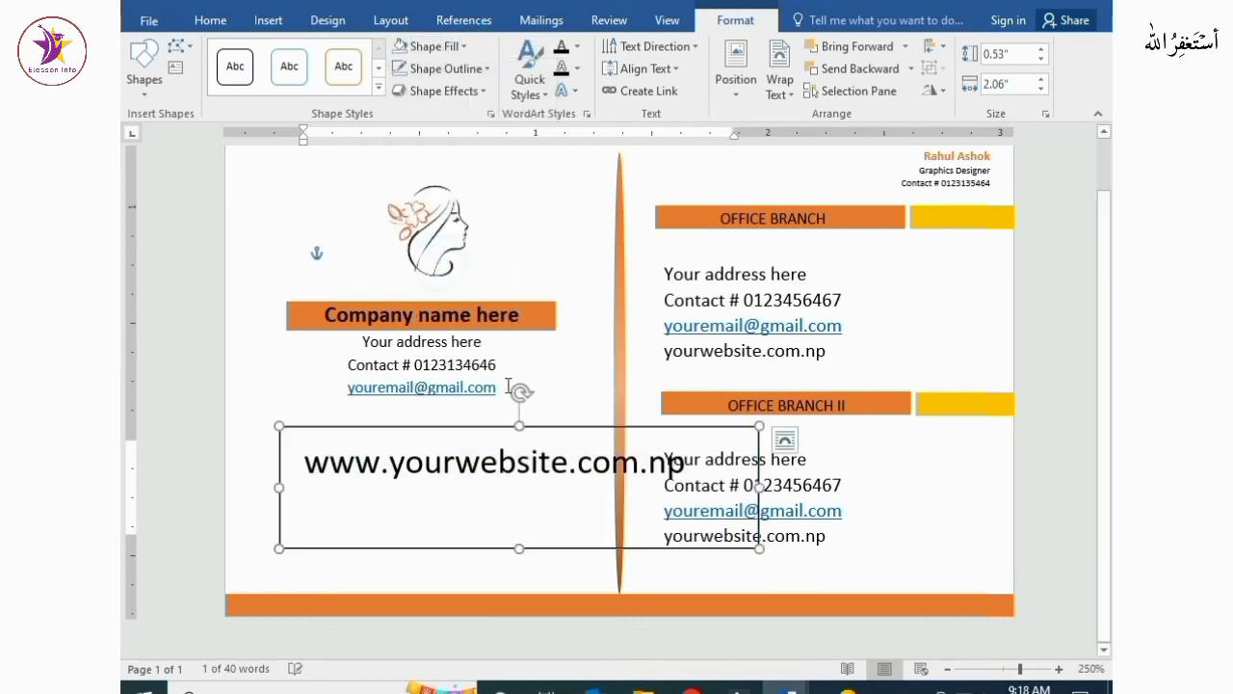
pyautogui.click(430, 69)
pyautogui.click(430, 280)
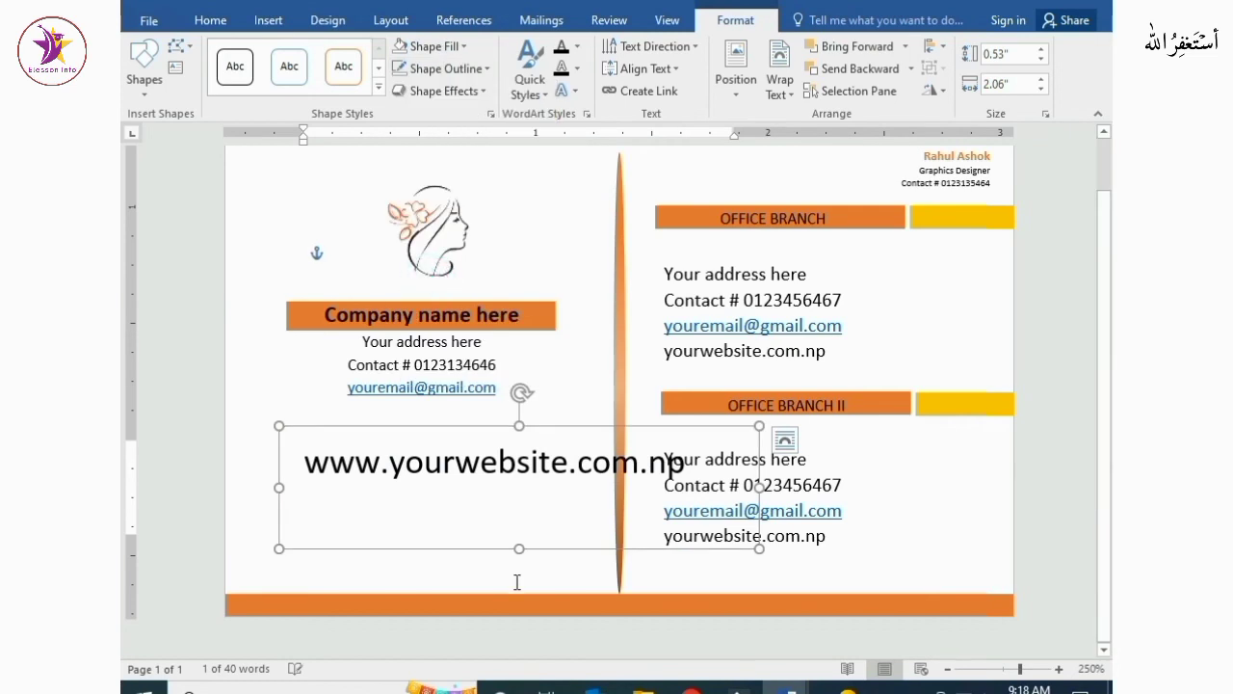
pyautogui.moveTo(519, 548); pyautogui.dragTo(516, 503)
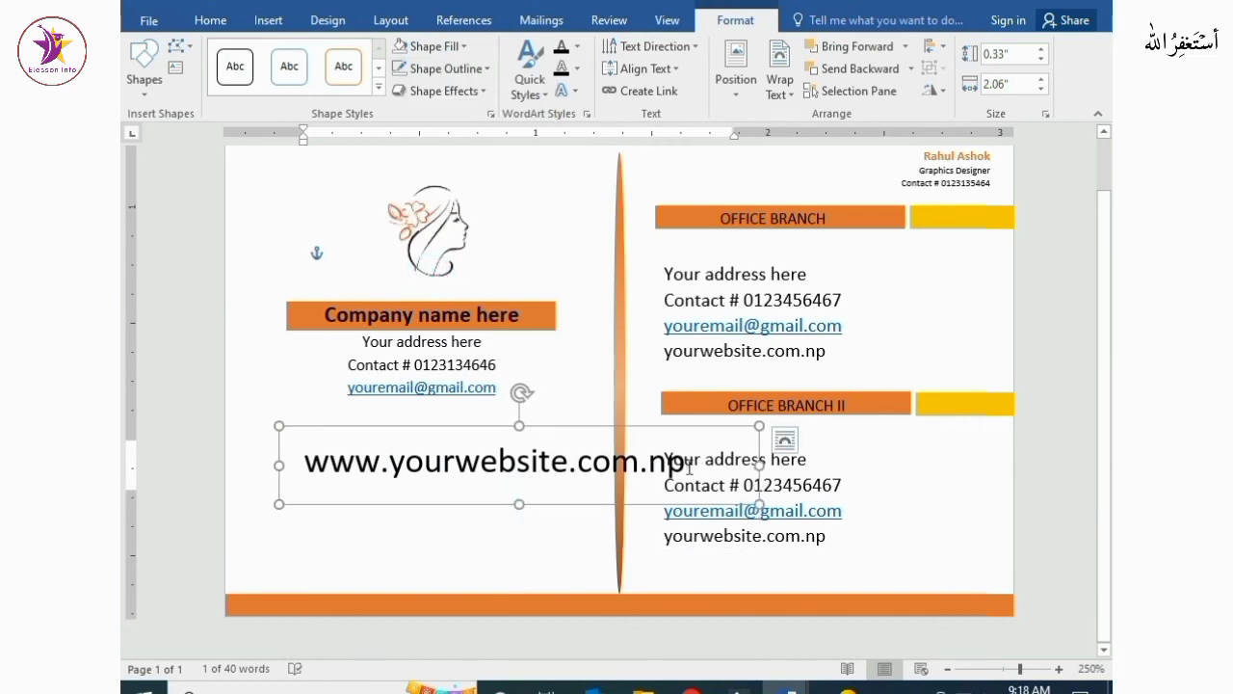
# Expand the website text's character spacing by 0.6 pt
pyautogui.moveTo(705, 471); pyautogui.dragTo(303, 472)
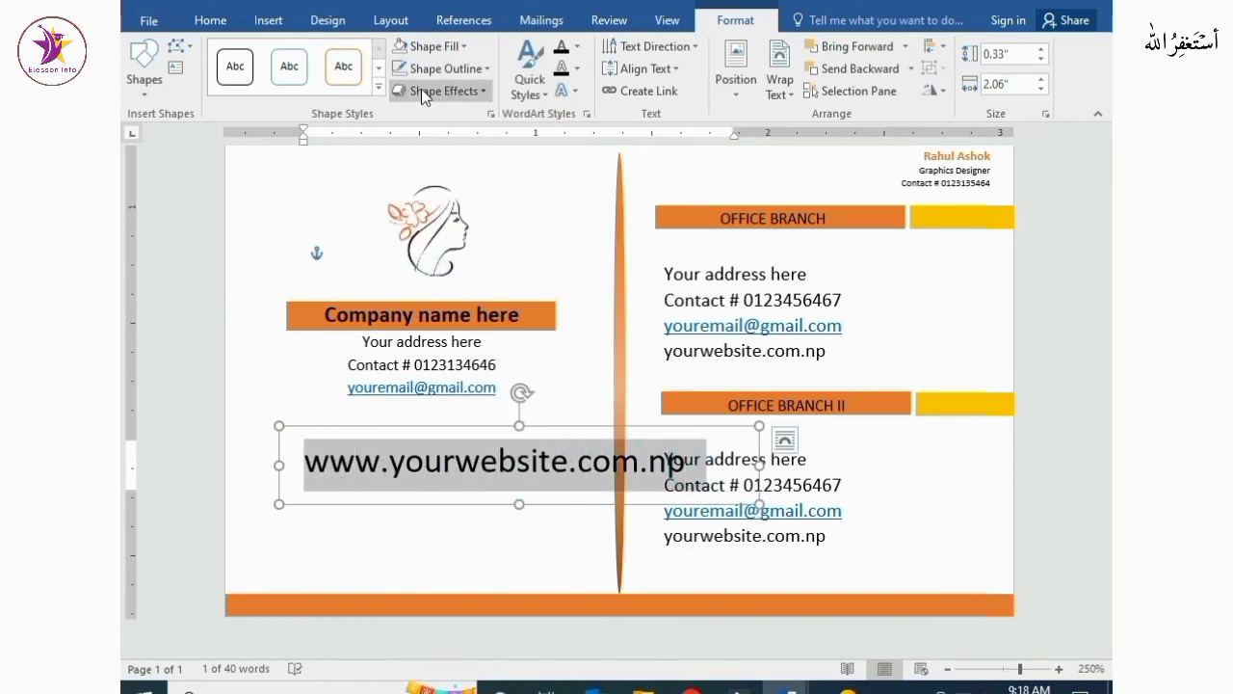
pyautogui.click(206, 19)
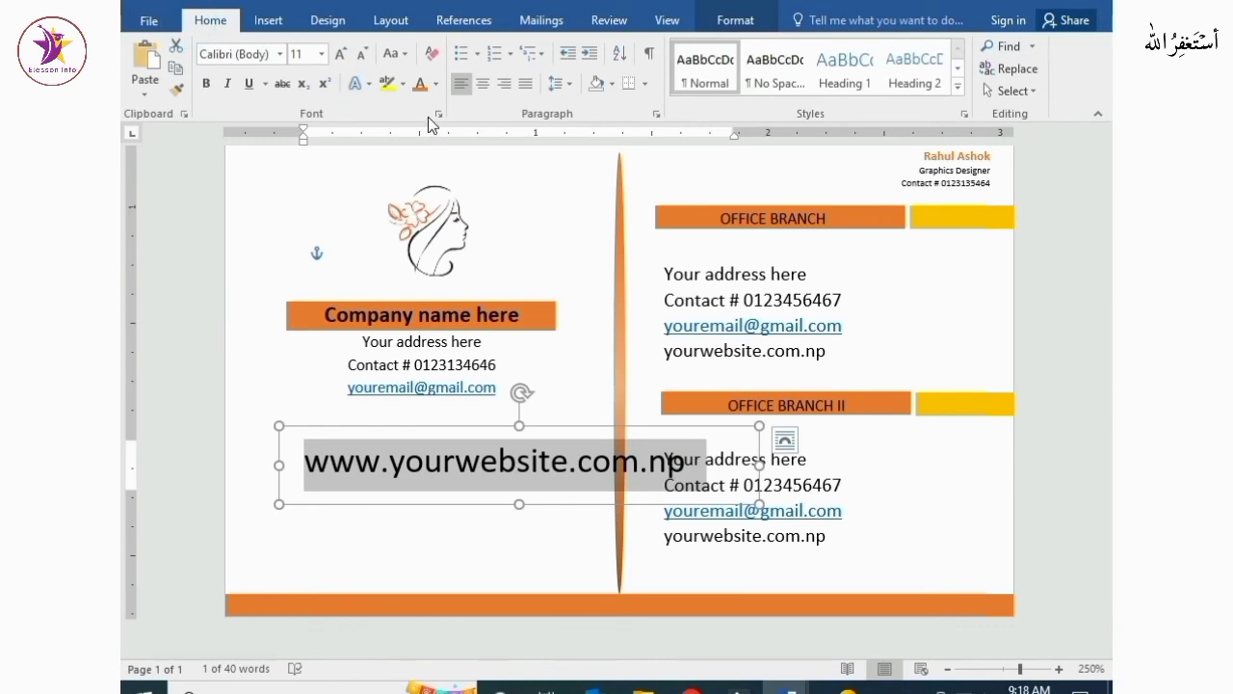
pyautogui.click(437, 114)
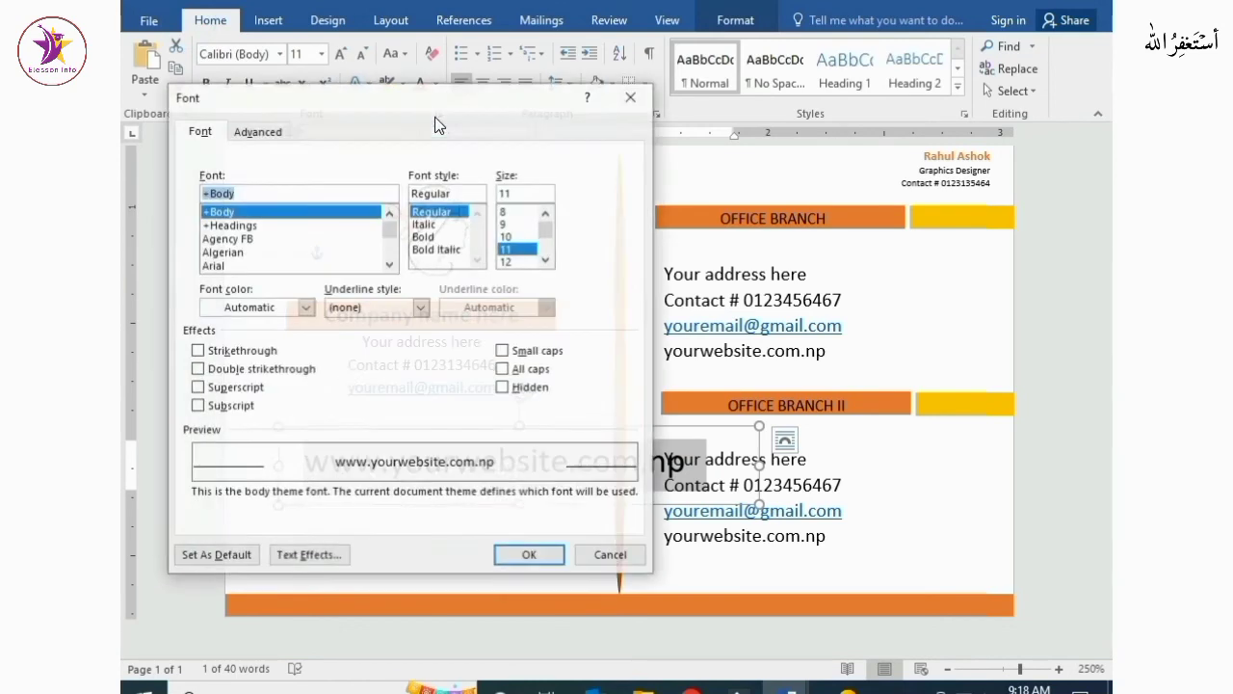
pyautogui.click(252, 131)
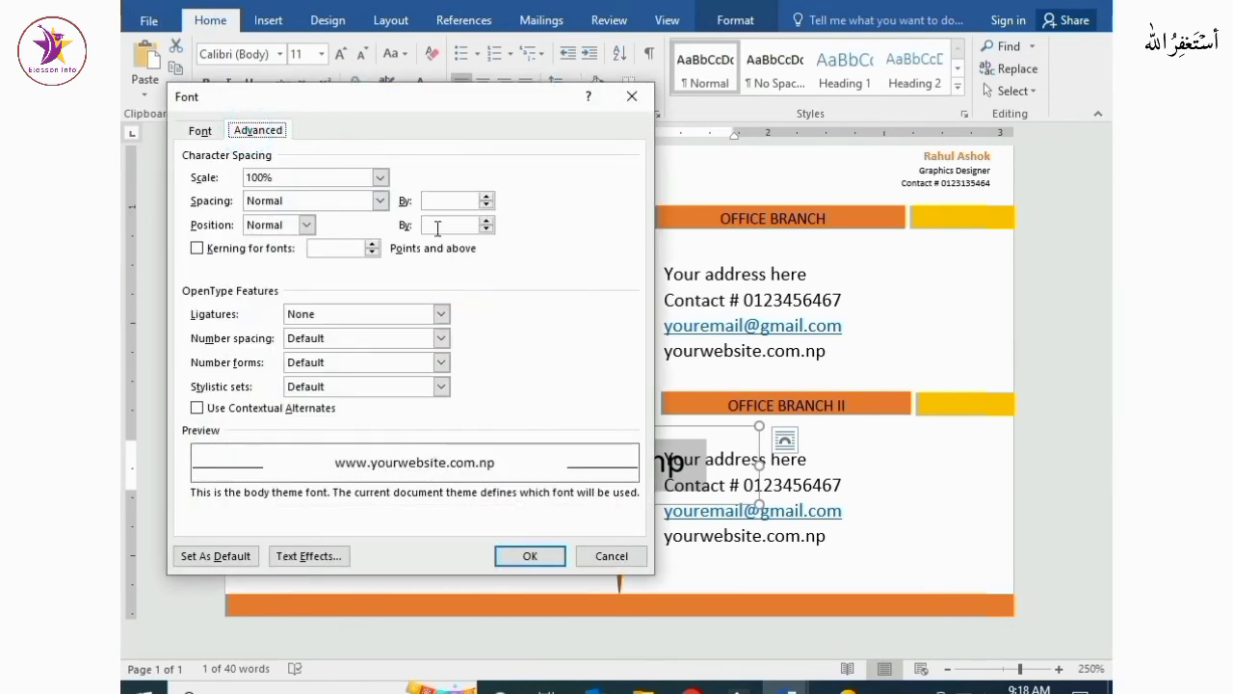
pyautogui.click(488, 198)
pyautogui.click(488, 197)
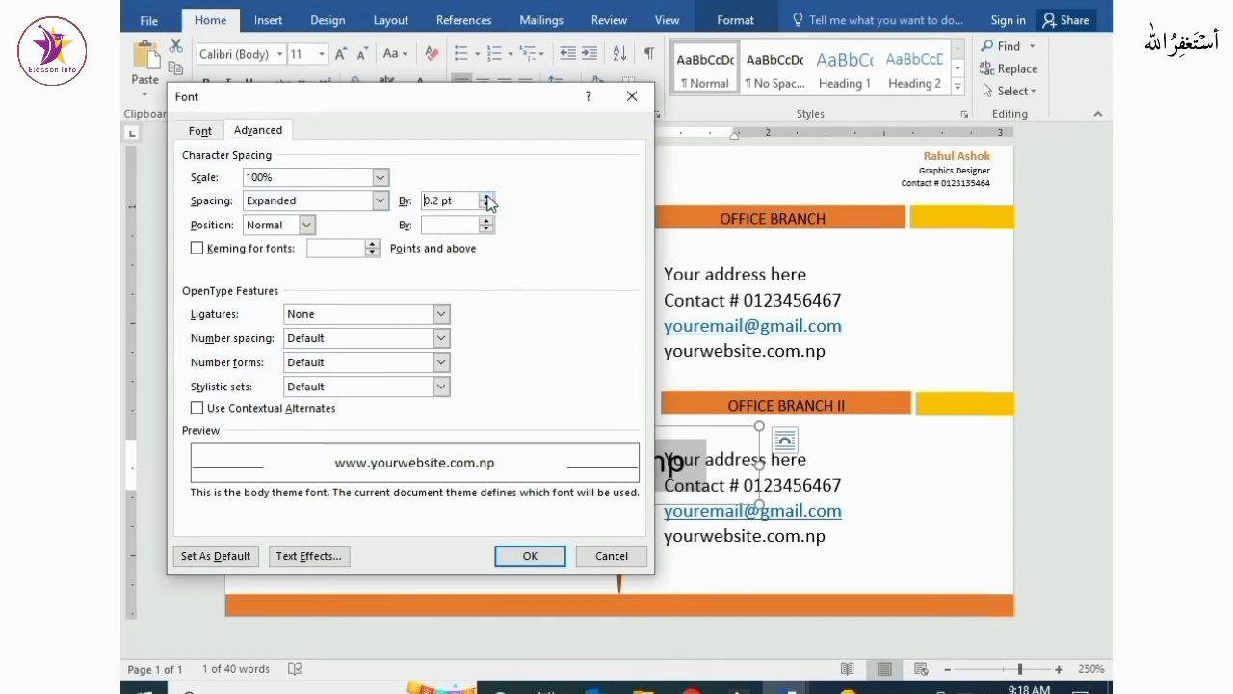
pyautogui.click(488, 196)
pyautogui.click(487, 196)
pyautogui.click(487, 197)
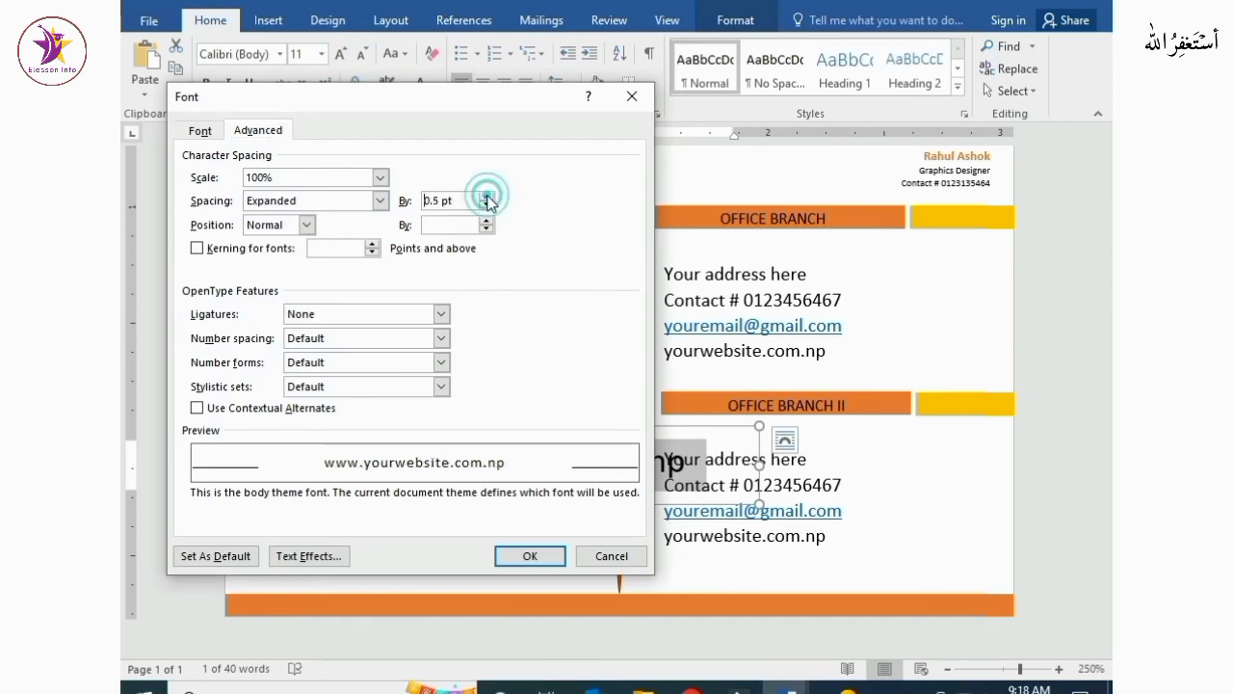
pyautogui.click(488, 197)
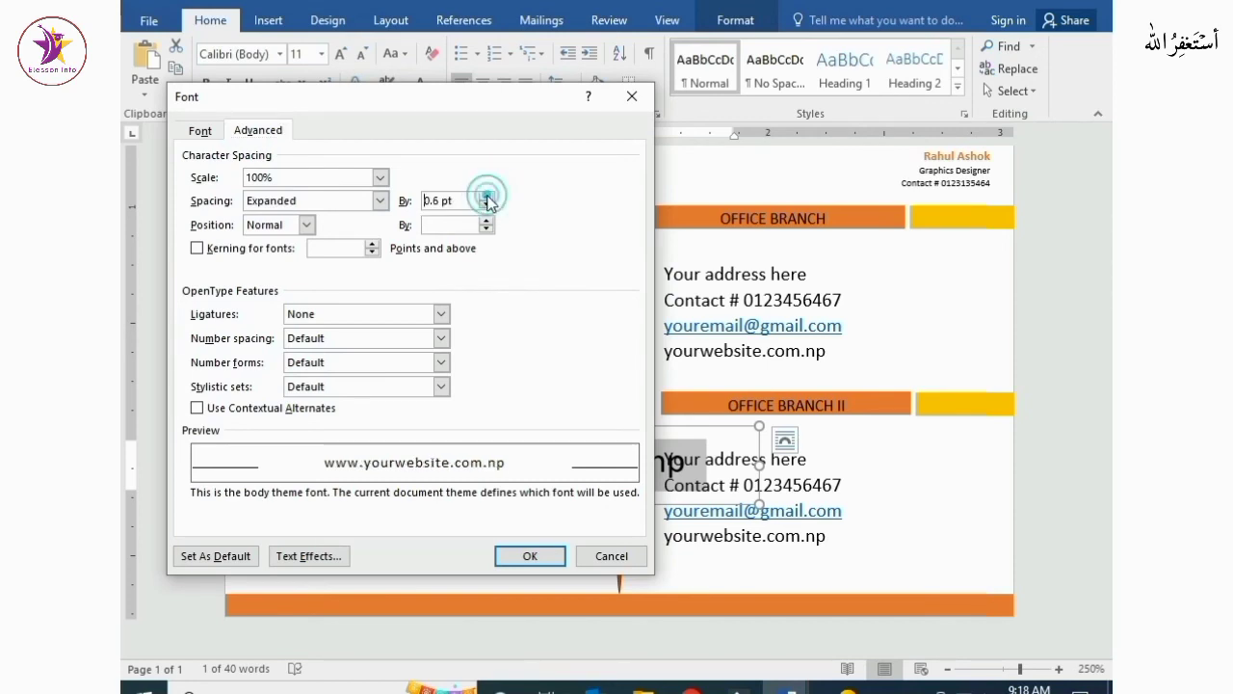
pyautogui.click(529, 557)
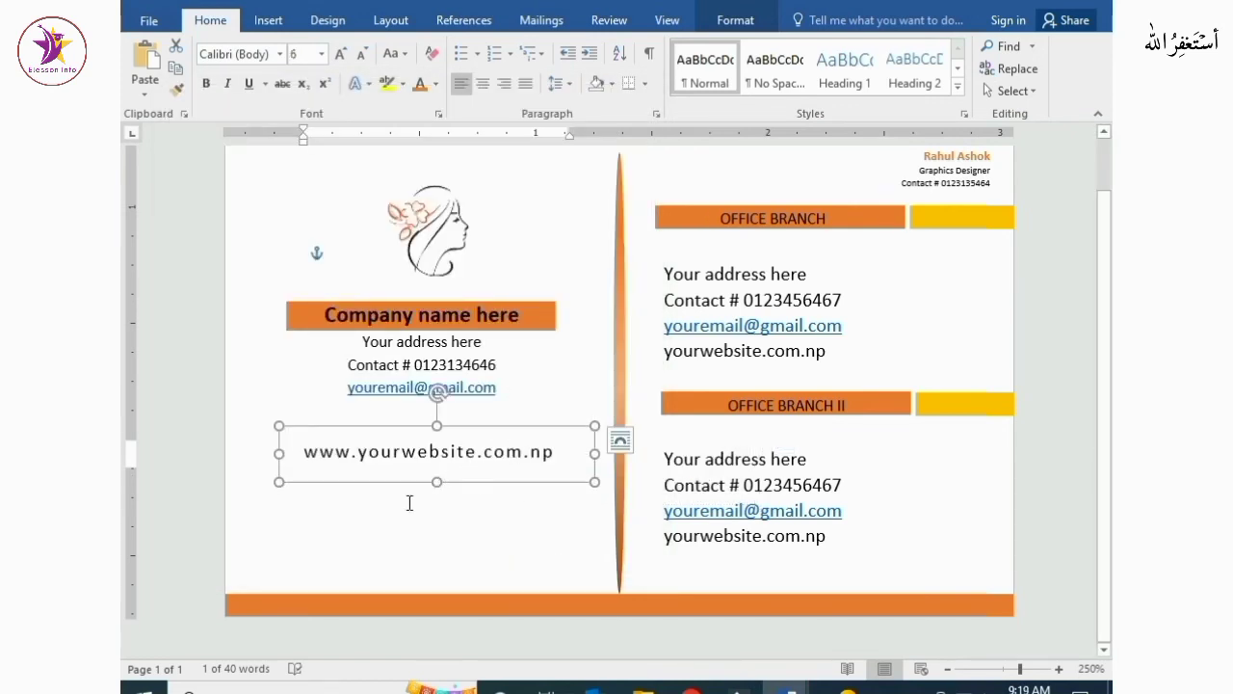
# Move the website text box onto the bottom orange band
pyautogui.moveTo(392, 427); pyautogui.dragTo(382, 579)
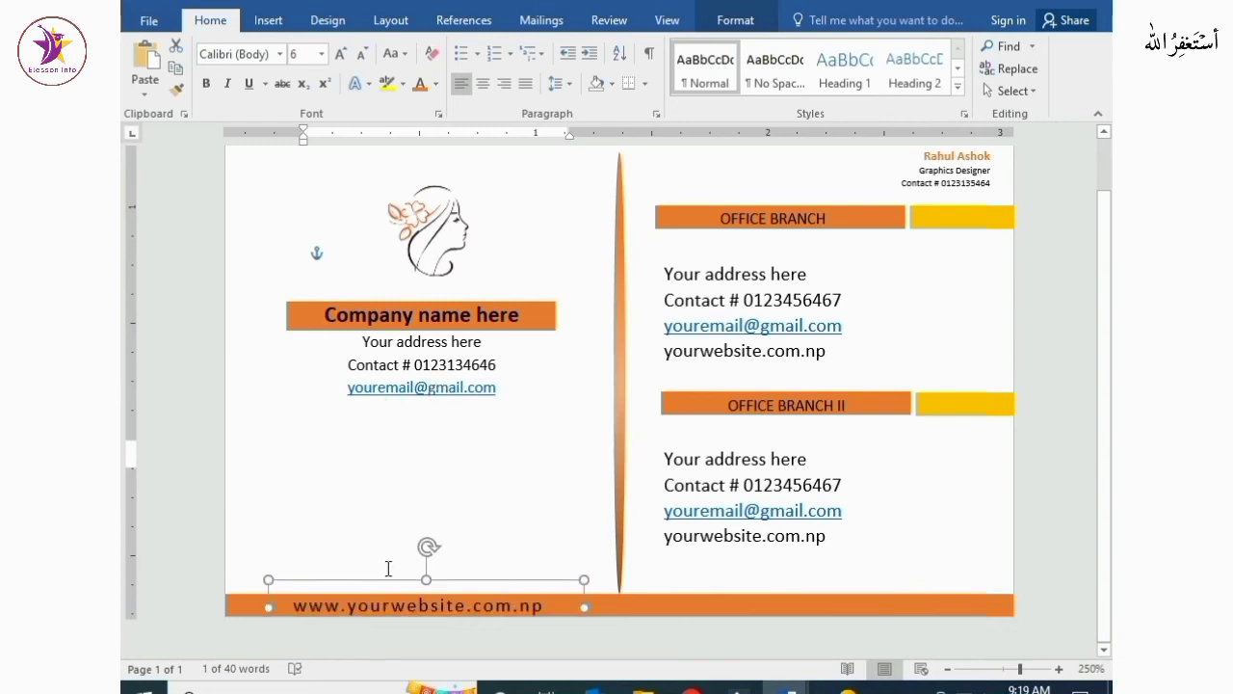
pyautogui.click(518, 507)
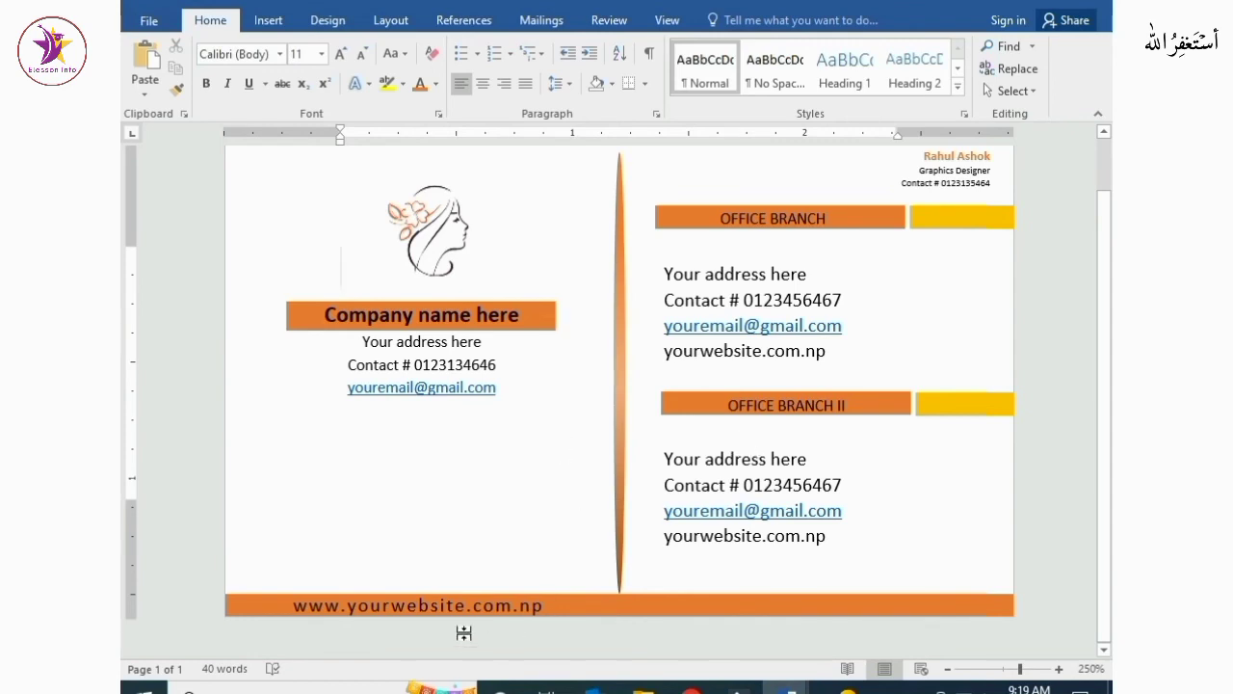
# Duplicate the website text box and place the copy on the right end of the orange footer band
pyautogui.click(330, 609)
pyautogui.moveTo(355, 582); pyautogui.dragTo(779, 582)
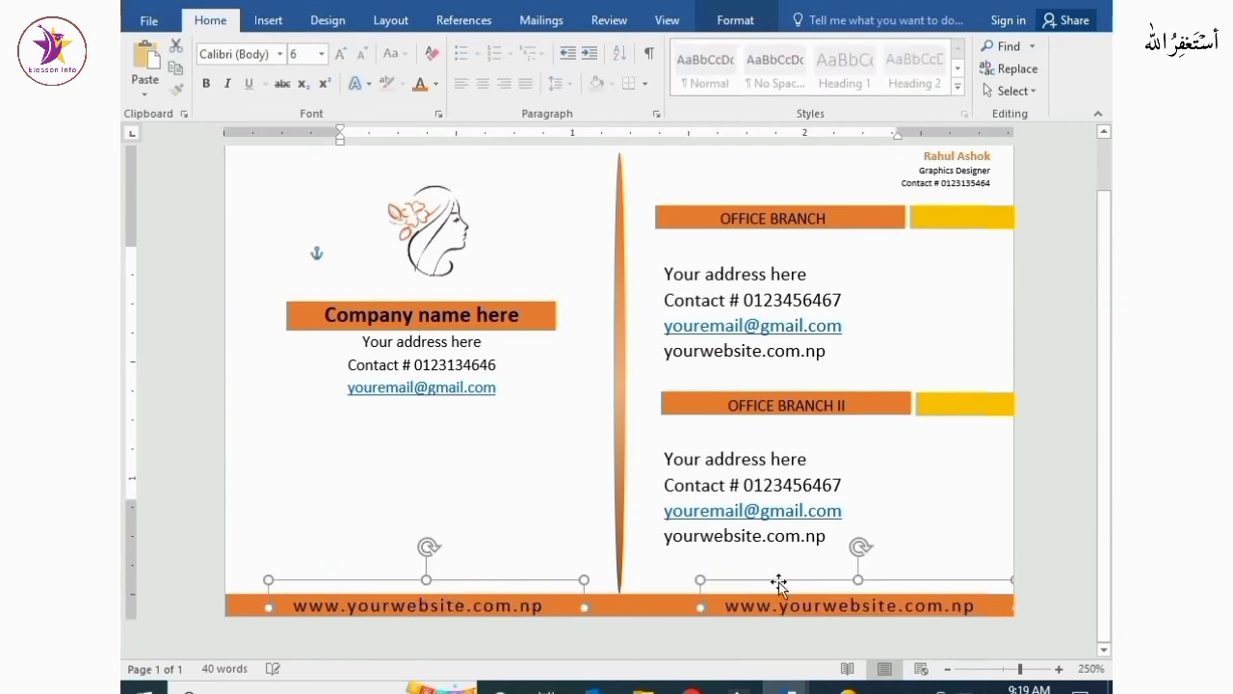
# Replace the copied footer text with "Contact No." followed by a contact number
pyautogui.click(981, 607)
pyautogui.press('BackSpace')
pyautogui.press('BackSpace')
pyautogui.press('BackSpace')
pyautogui.press('BackSpace')
pyautogui.press('BackSpace')
pyautogui.press('BackSpace')
pyautogui.press('BackSpace')
pyautogui.press('BackSpace')
pyautogui.press('BackSpace')
pyautogui.press('BackSpace')
pyautogui.press('BackSpace')
pyautogui.press('BackSpace')
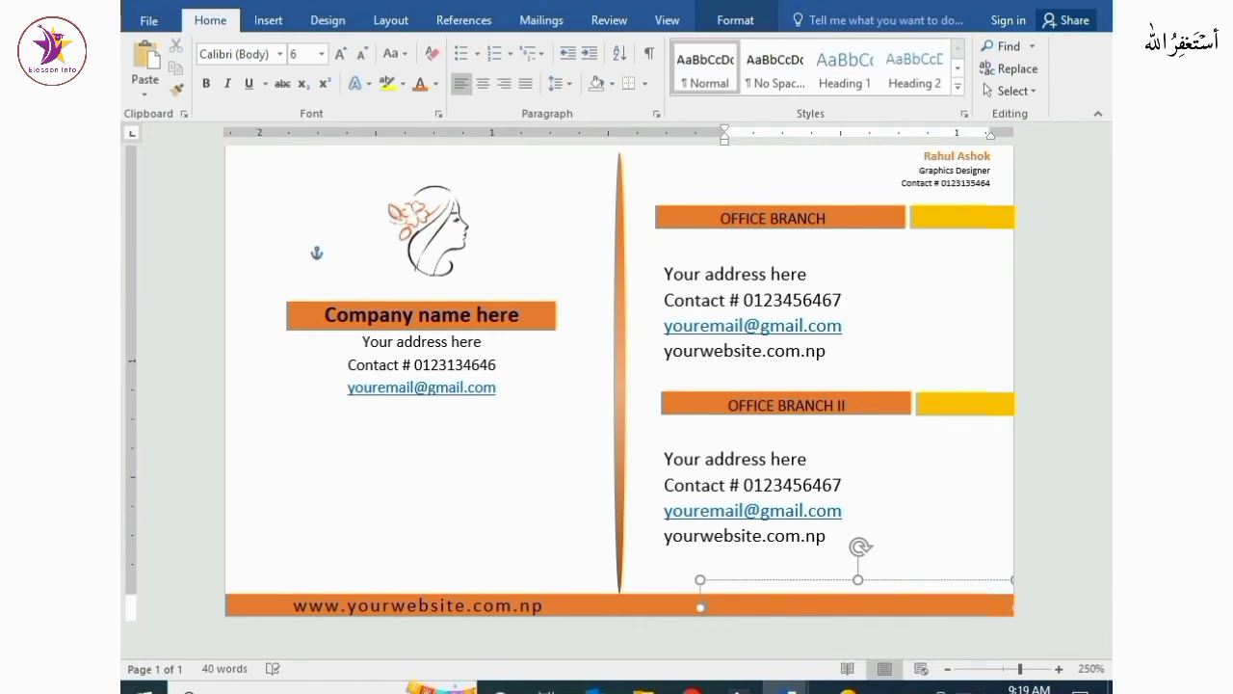
pyautogui.write('tact No. 012345678901')
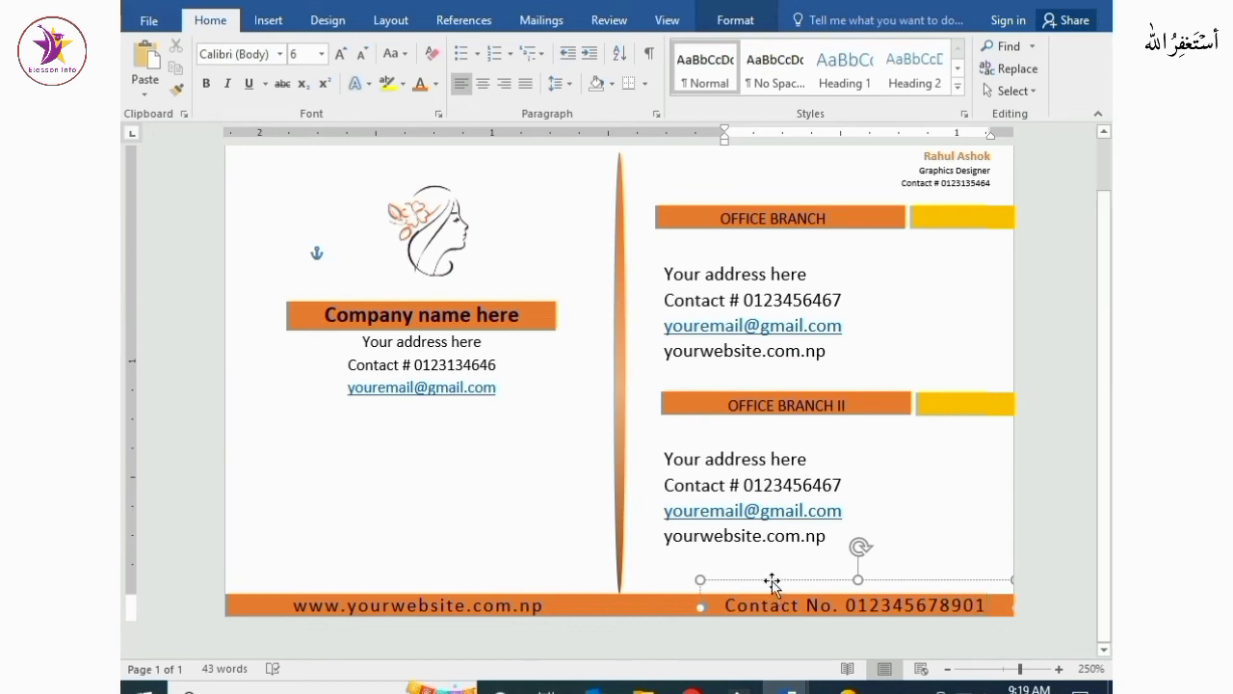
pyautogui.click(949, 533)
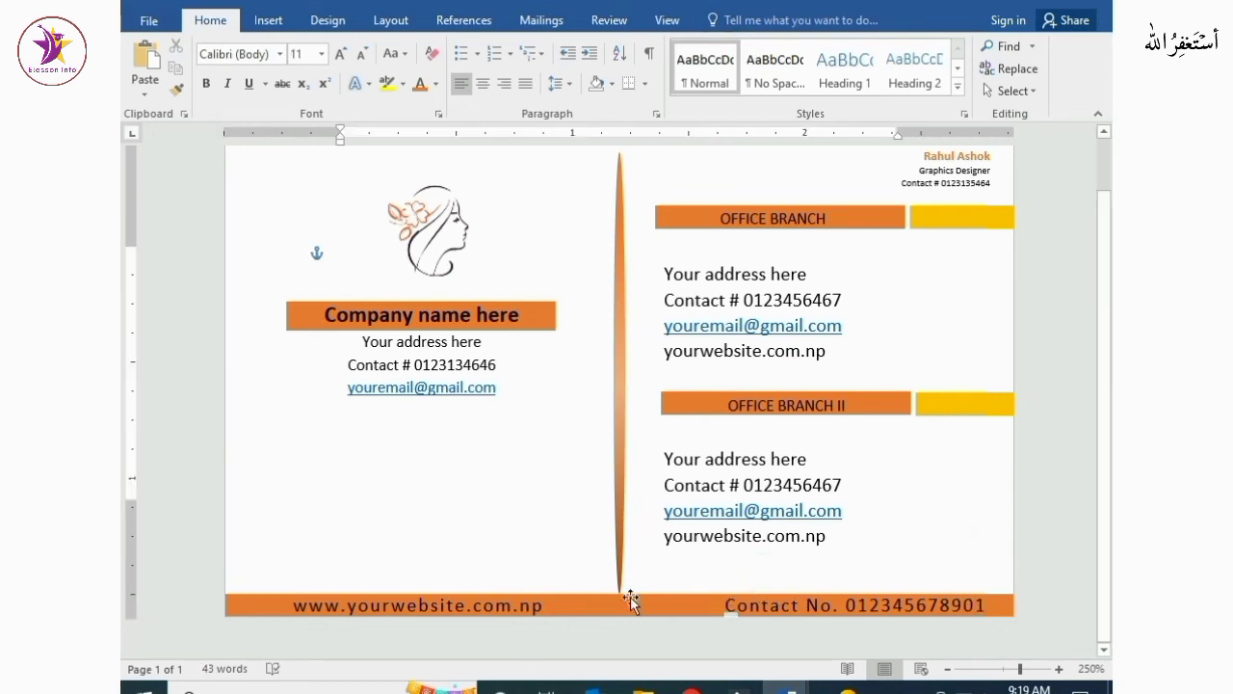
# Review the whole business card layout at different zoom levels
pyautogui.keyDown('ctrl'); pyautogui.scroll(-10, 560, 576); pyautogui.keyUp('ctrl')
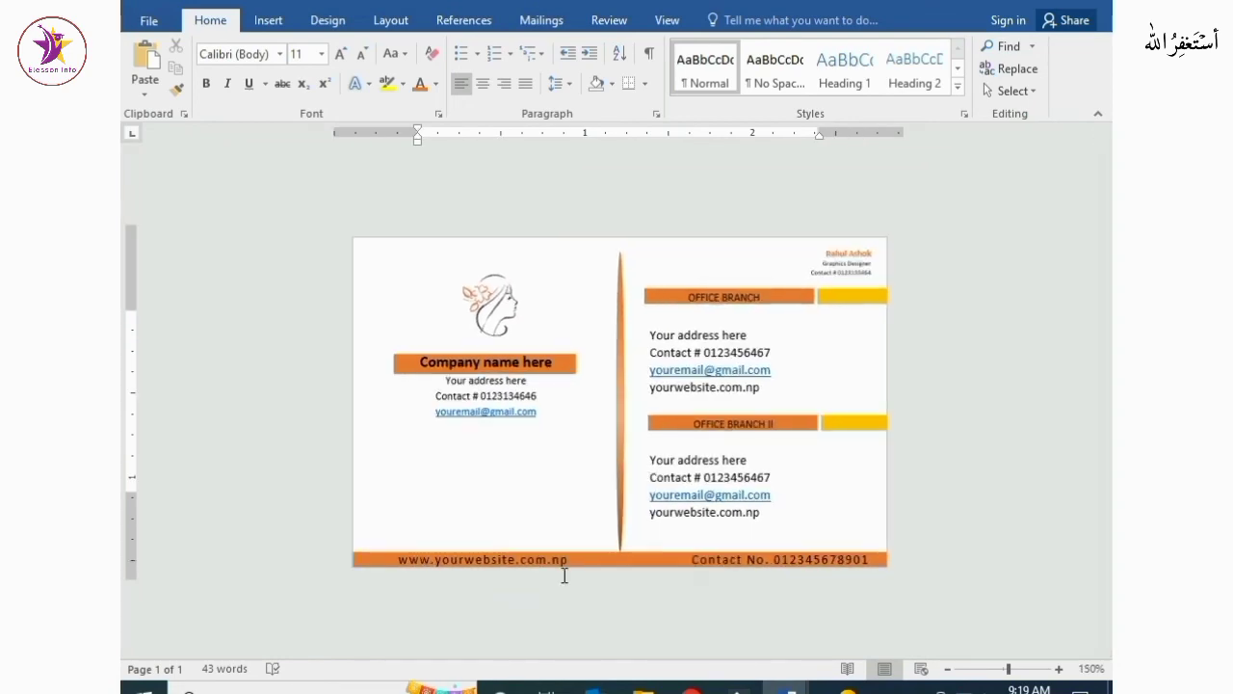
pyautogui.keyDown('ctrl'); pyautogui.scroll(5, 562, 575); pyautogui.keyUp('ctrl')
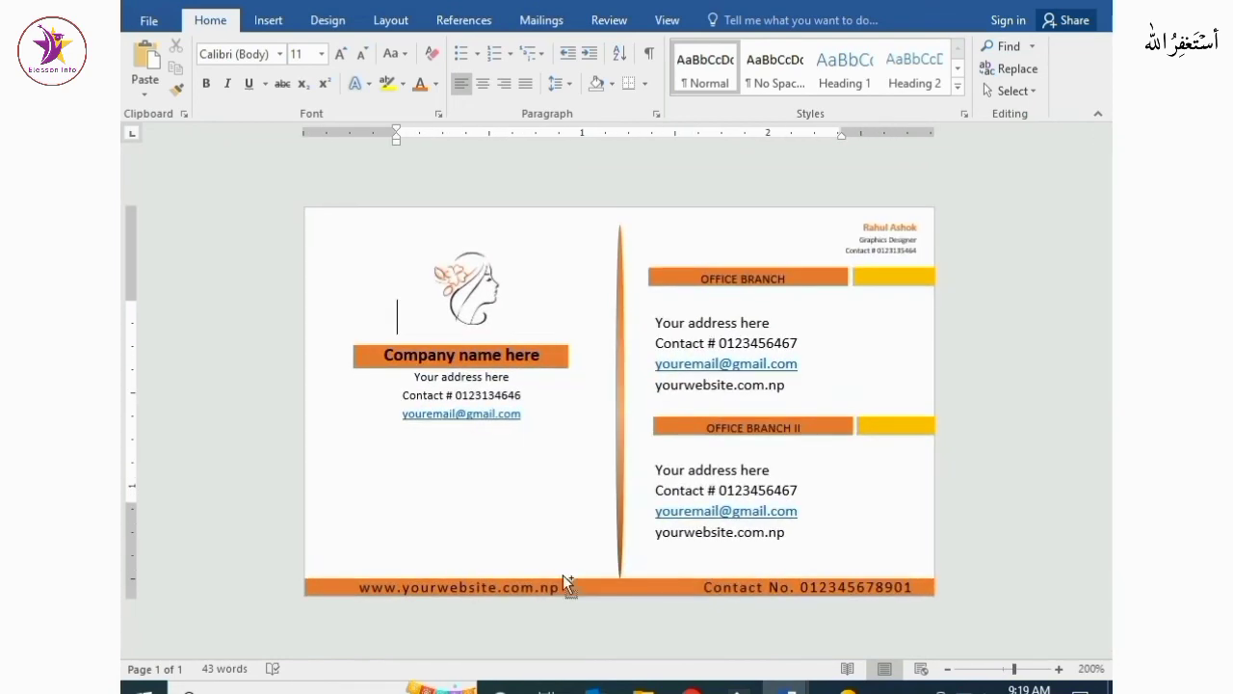
pyautogui.keyDown('ctrl'); pyautogui.scroll(-3, 521, 535); pyautogui.keyUp('ctrl')
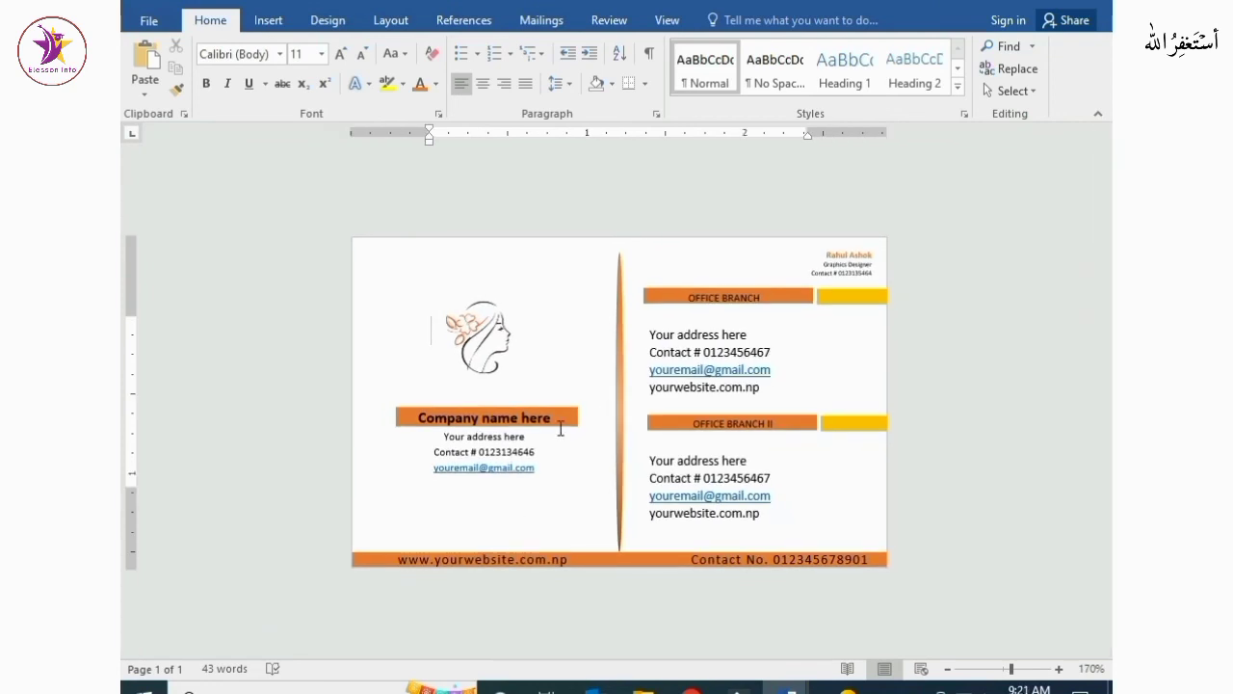
pyautogui.keyDown('ctrl'); pyautogui.scroll(3, 635, 424); pyautogui.keyUp('ctrl')
pyautogui.keyDown('ctrl'); pyautogui.scroll(-11, 635, 424); pyautogui.keyUp('ctrl')
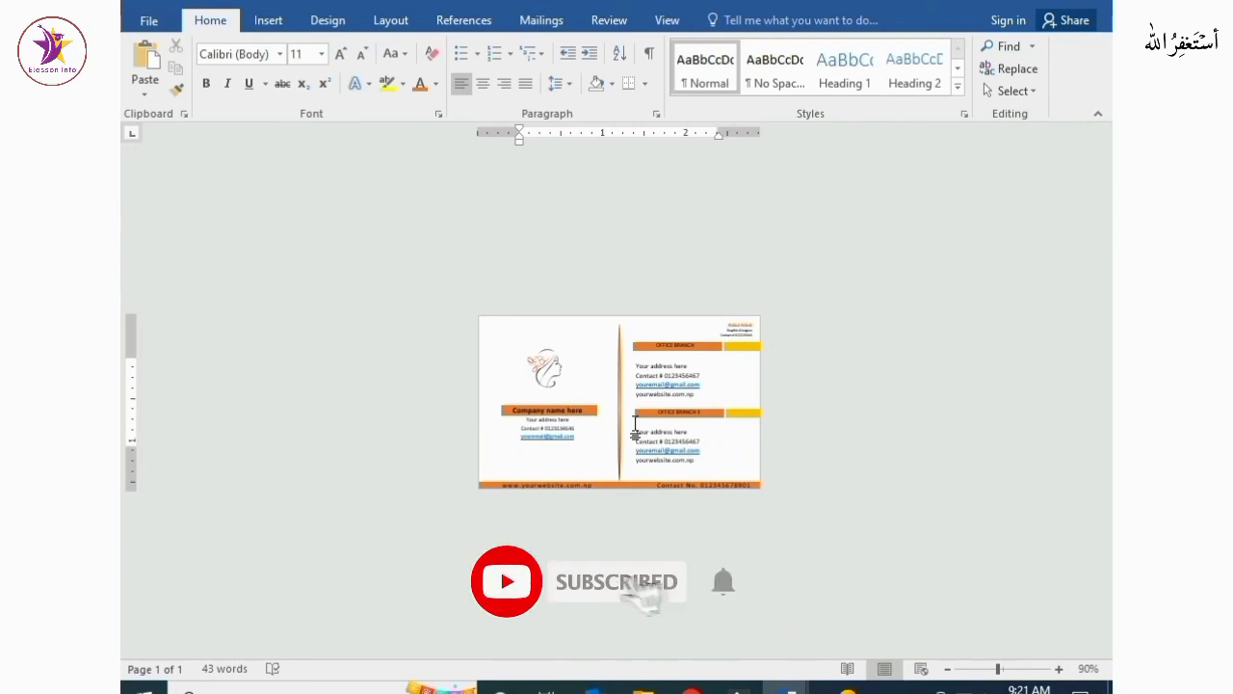
pyautogui.keyDown('ctrl'); pyautogui.scroll(-4, 635, 424); pyautogui.keyUp('ctrl')
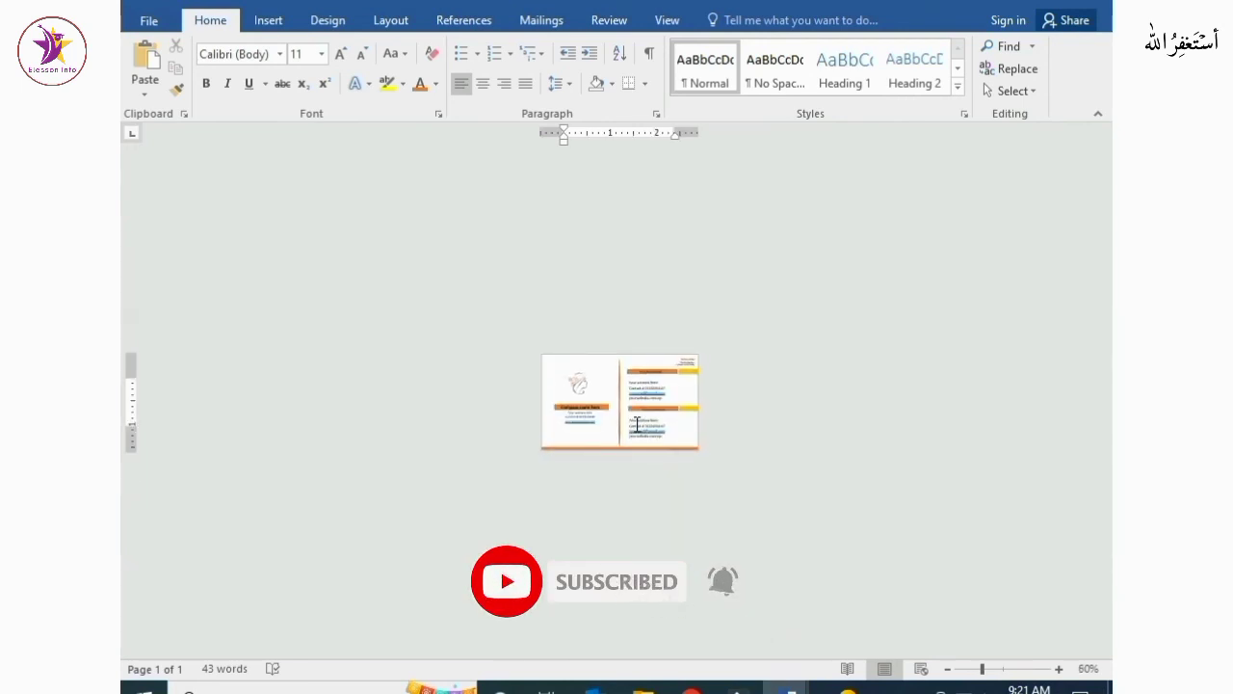
pyautogui.keyDown('ctrl'); pyautogui.scroll(6, 637, 424); pyautogui.keyUp('ctrl')
pyautogui.keyDown('ctrl'); pyautogui.scroll(7, 637, 423); pyautogui.keyUp('ctrl')
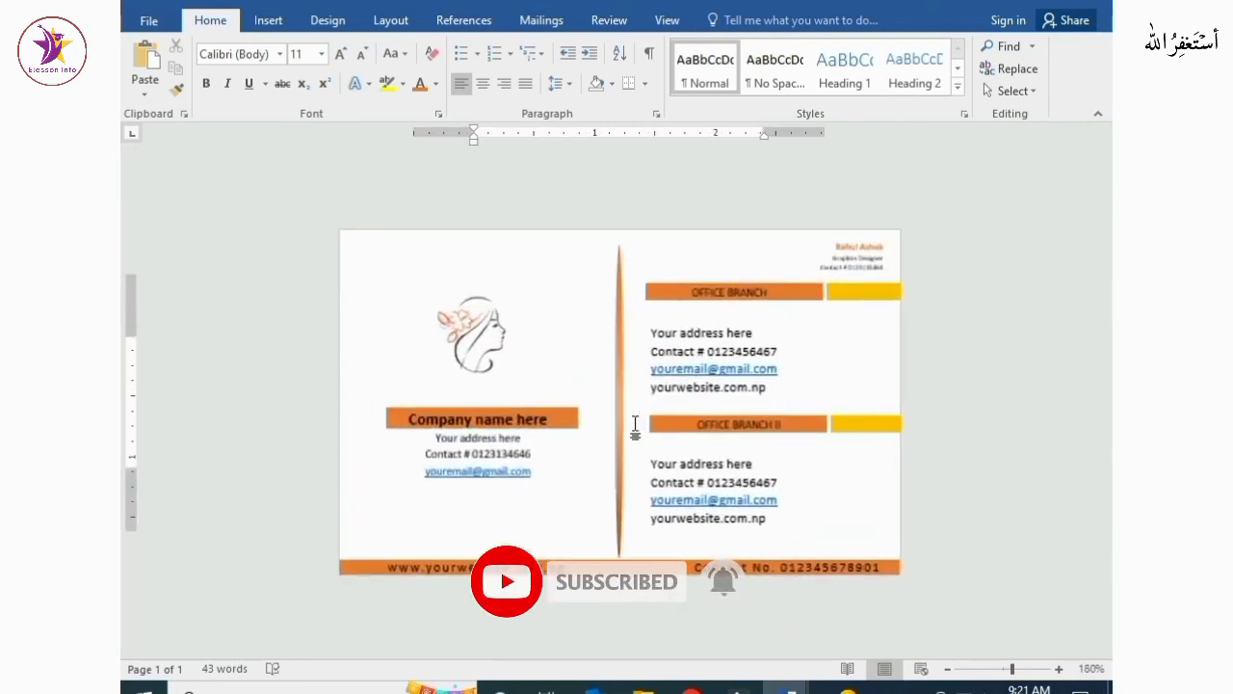
pyautogui.keyDown('ctrl'); pyautogui.scroll(-8, 635, 424); pyautogui.keyUp('ctrl')
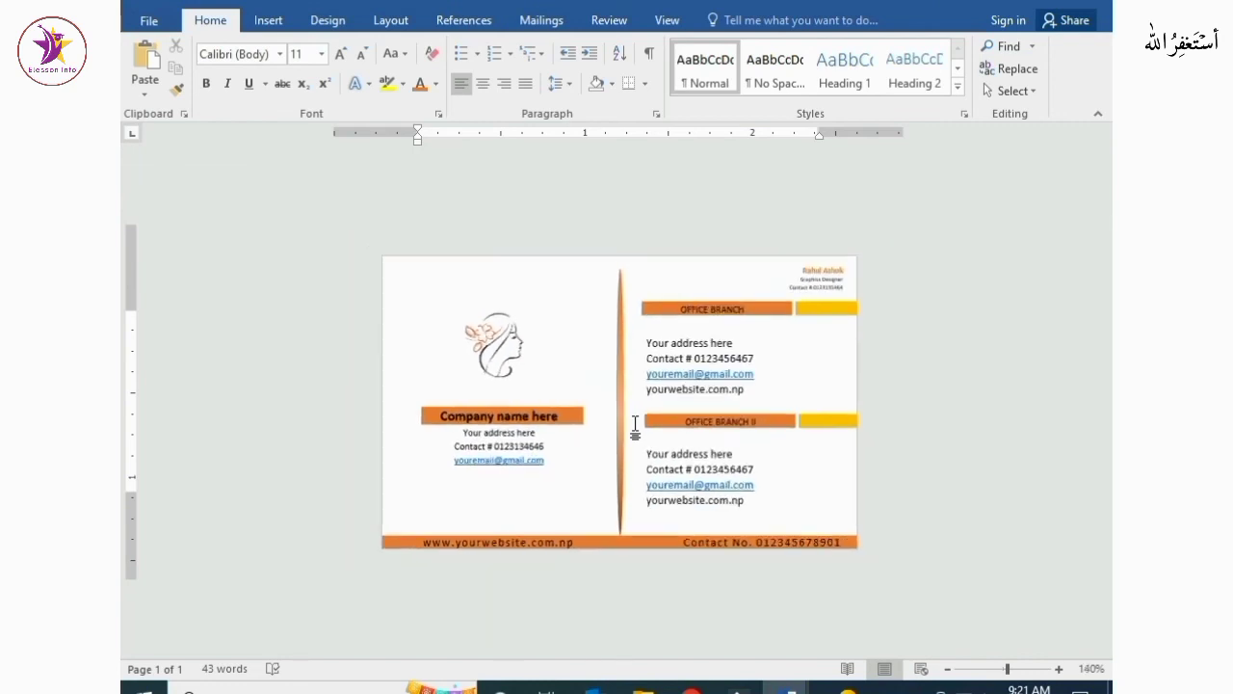
pyautogui.keyDown('ctrl'); pyautogui.scroll(9, 636, 424); pyautogui.keyUp('ctrl')
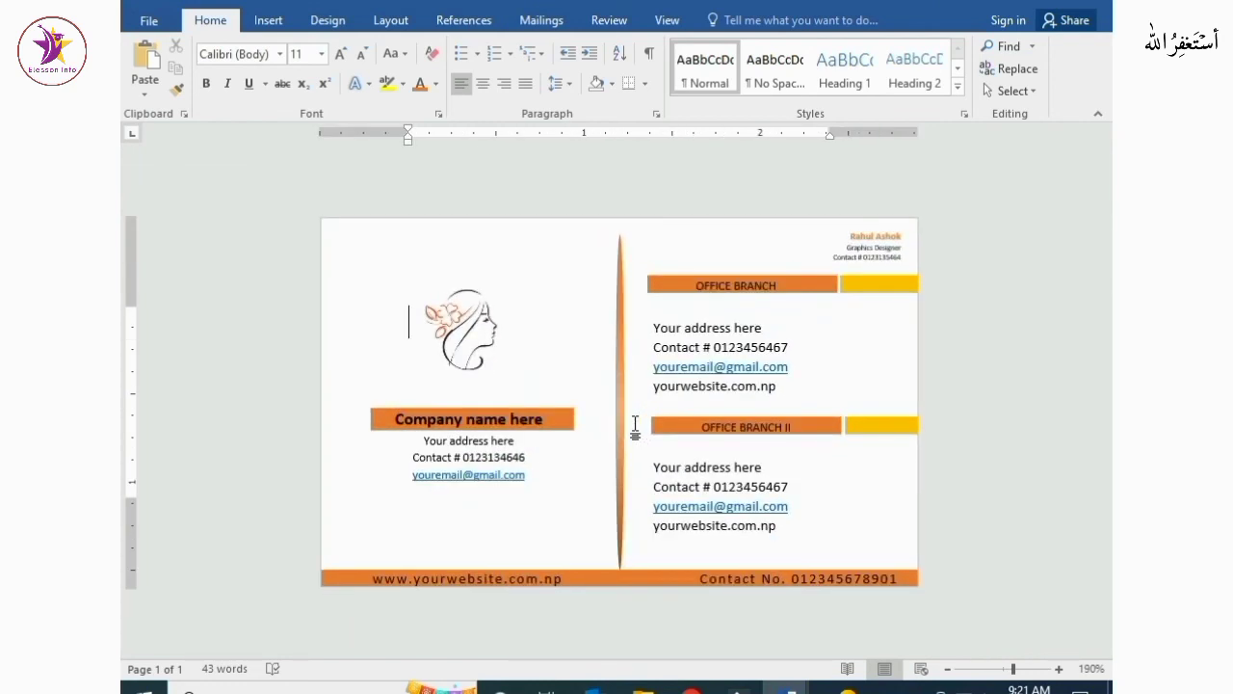
pyautogui.keyDown('ctrl'); pyautogui.scroll(4, 635, 424); pyautogui.keyUp('ctrl')
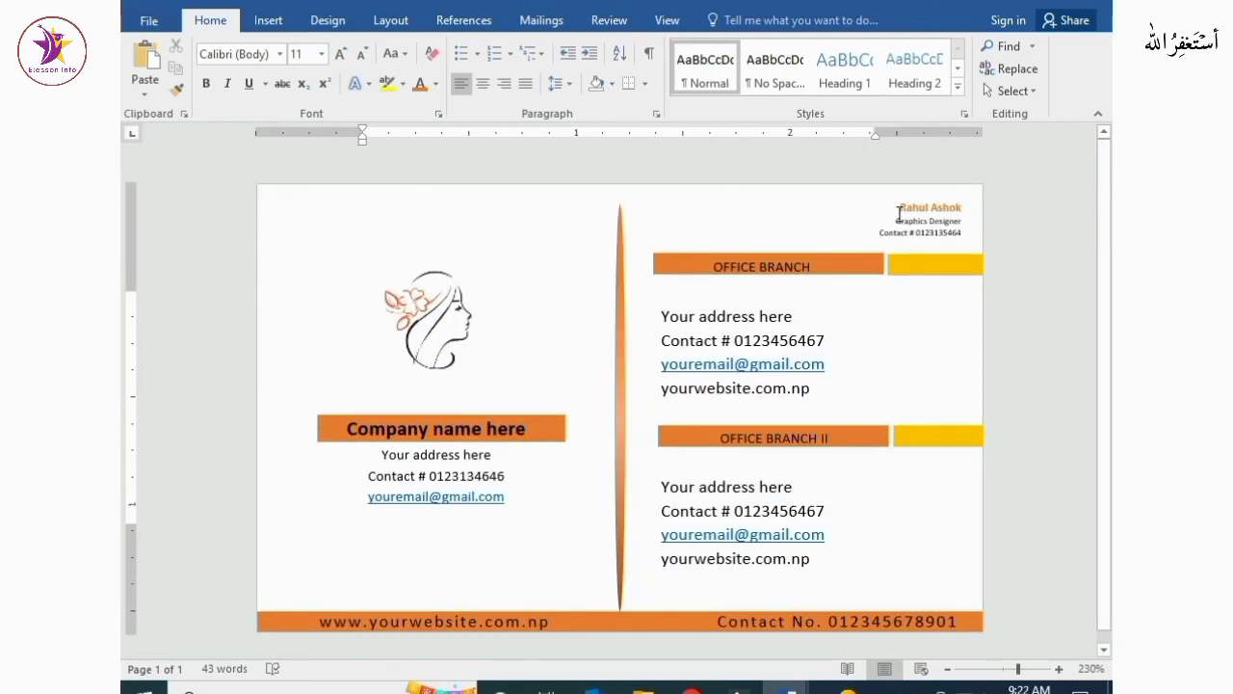
# Enlarge the name in the top-right text box by two font sizes and stretch that text box taller
pyautogui.moveTo(895, 202); pyautogui.dragTo(956, 205)
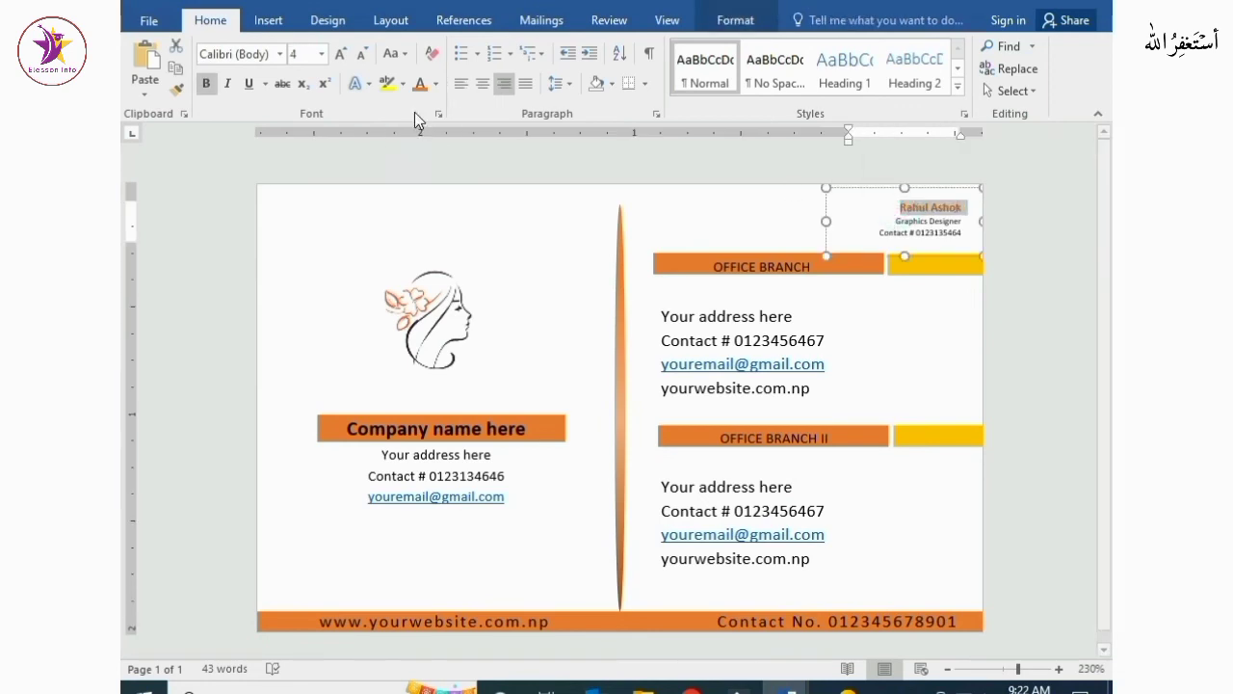
pyautogui.click(340, 54)
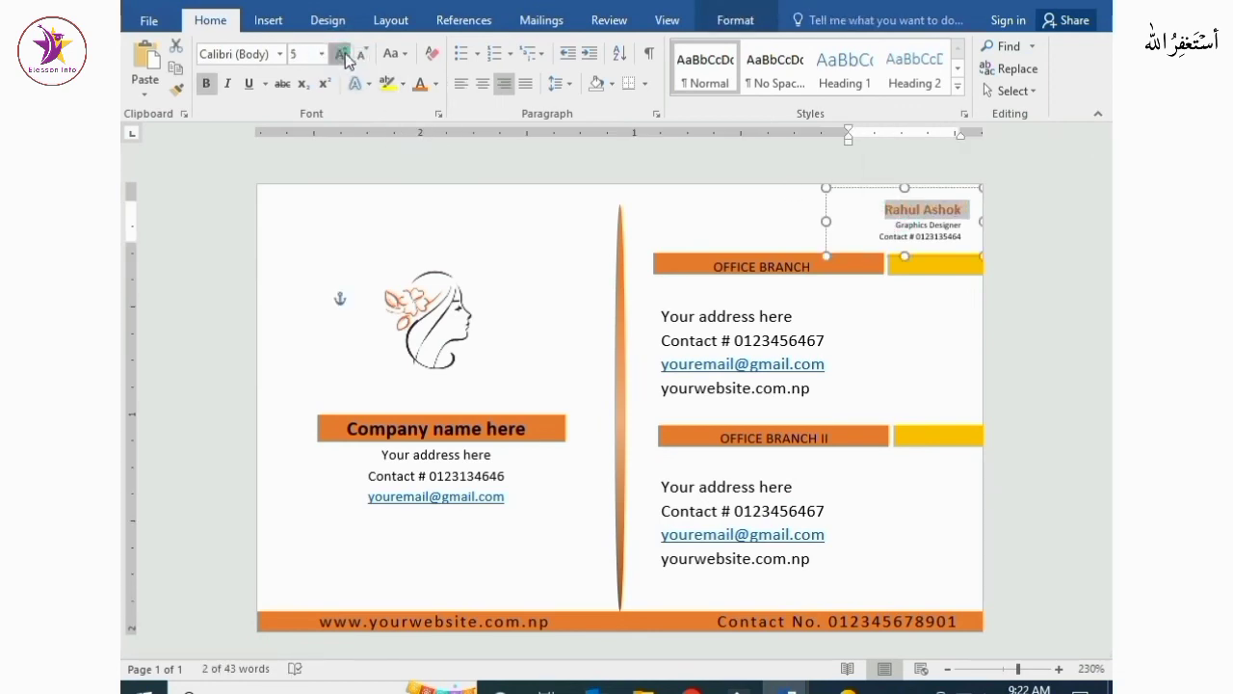
pyautogui.click(343, 55)
pyautogui.moveTo(904, 257); pyautogui.dragTo(906, 270)
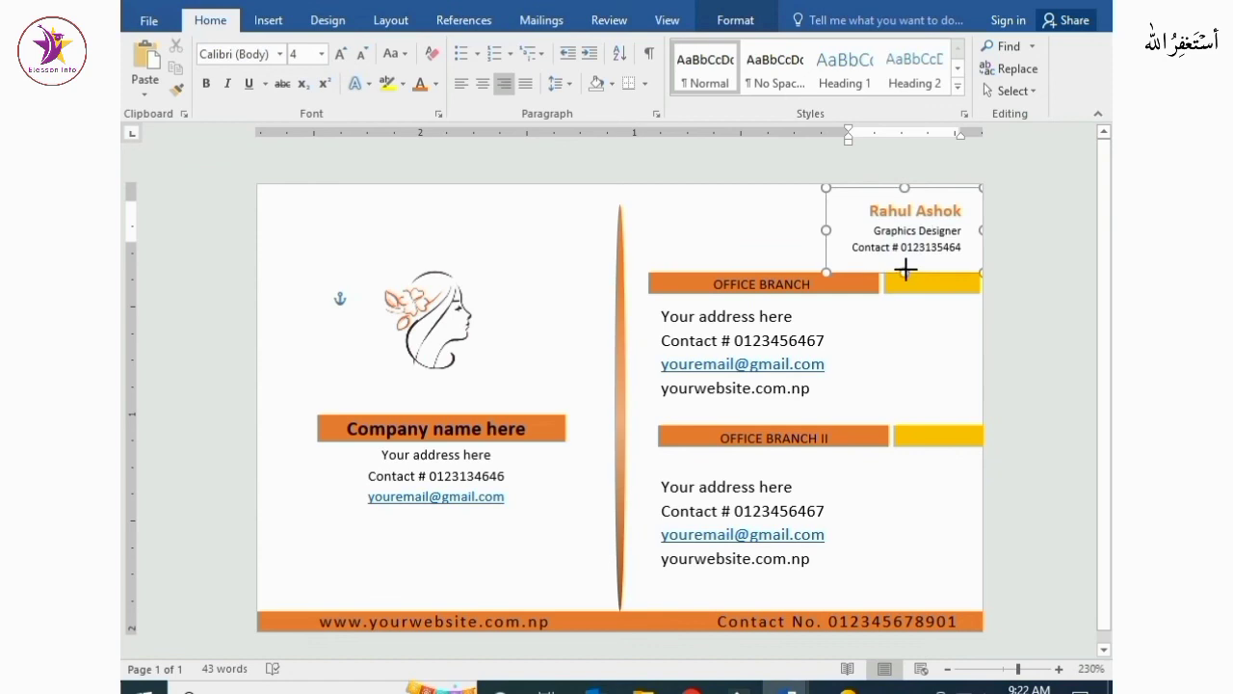
pyautogui.click(935, 356)
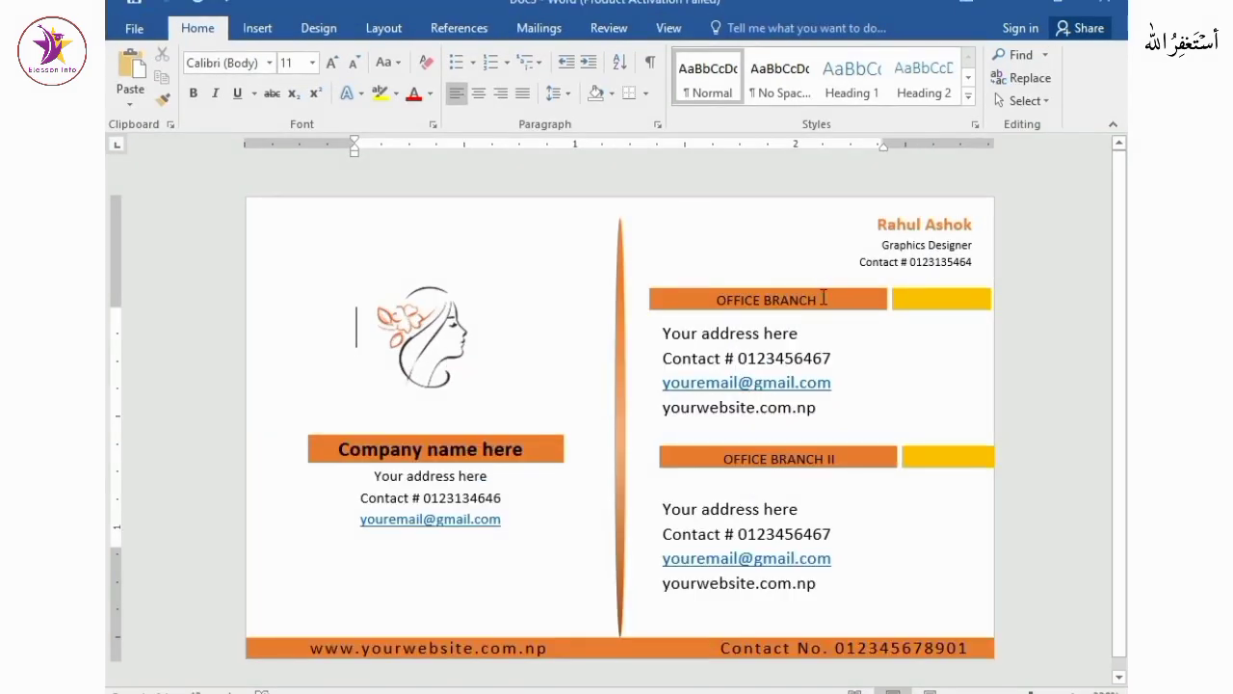
# Select the first office branch's orange and yellow bars together and nudge them slightly to the right
pyautogui.click(870, 314)
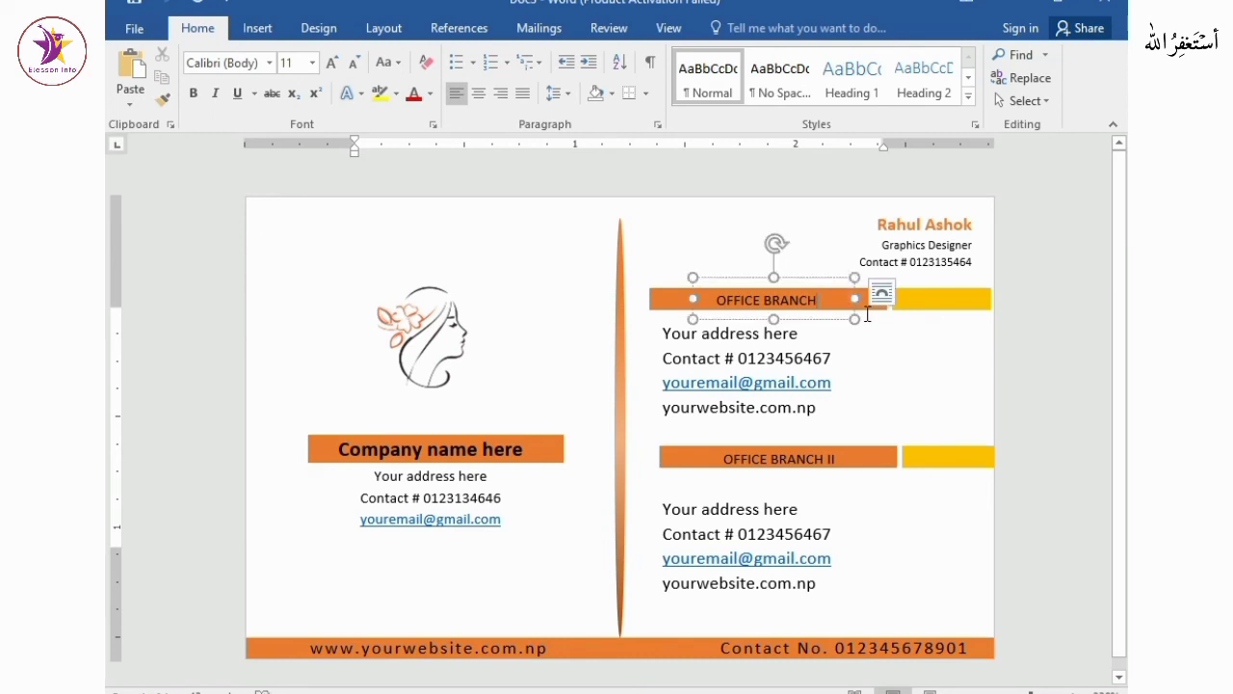
pyautogui.click(919, 370)
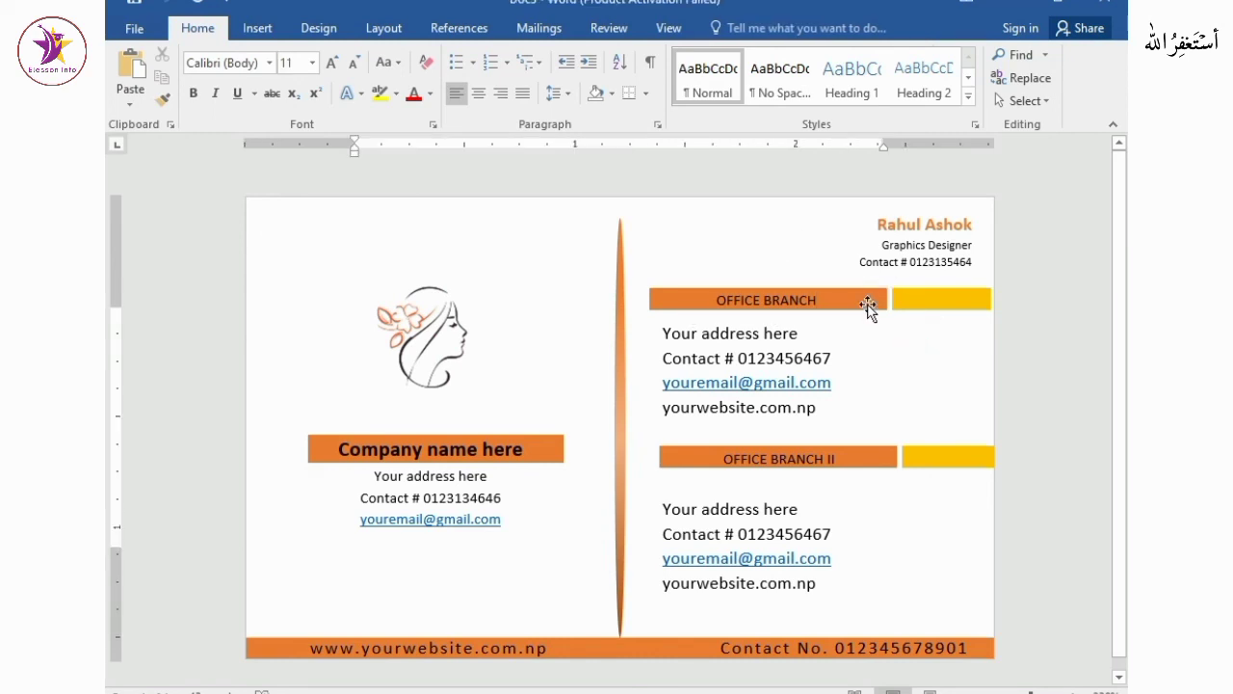
pyautogui.click(870, 306)
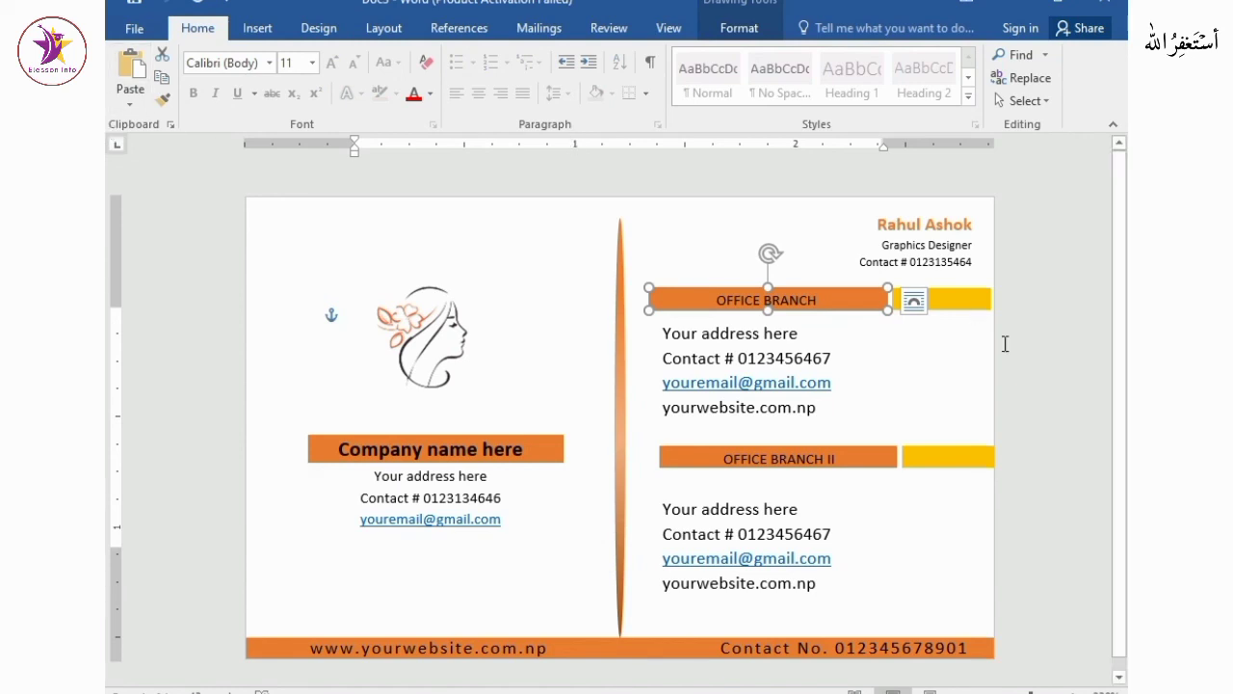
pyautogui.keyDown('shift'); pyautogui.click(954, 298); pyautogui.keyUp('shift')
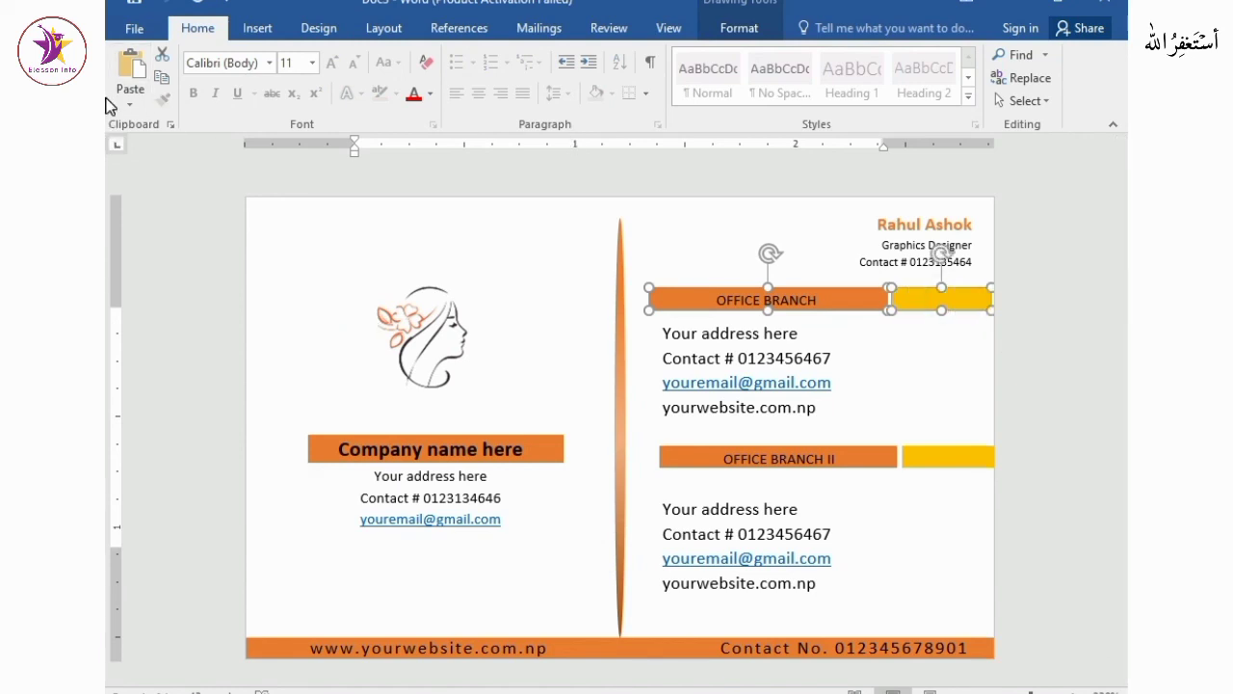
pyautogui.press('Right')
pyautogui.press('Right')
pyautogui.press('Right')
pyautogui.press('Right')
pyautogui.press('Right')
pyautogui.press('Right')
pyautogui.press('Right')
pyautogui.press('Right')
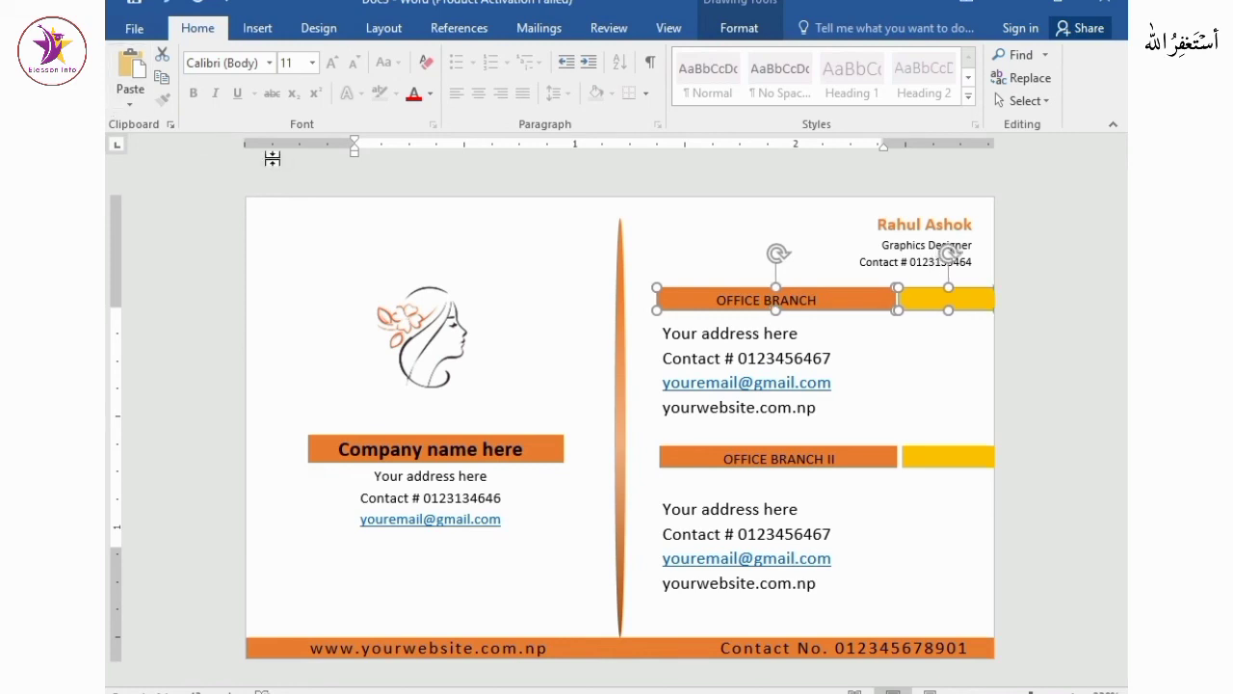
pyautogui.press('Right')
pyautogui.press('Right')
pyautogui.press('Right')
pyautogui.press('Right')
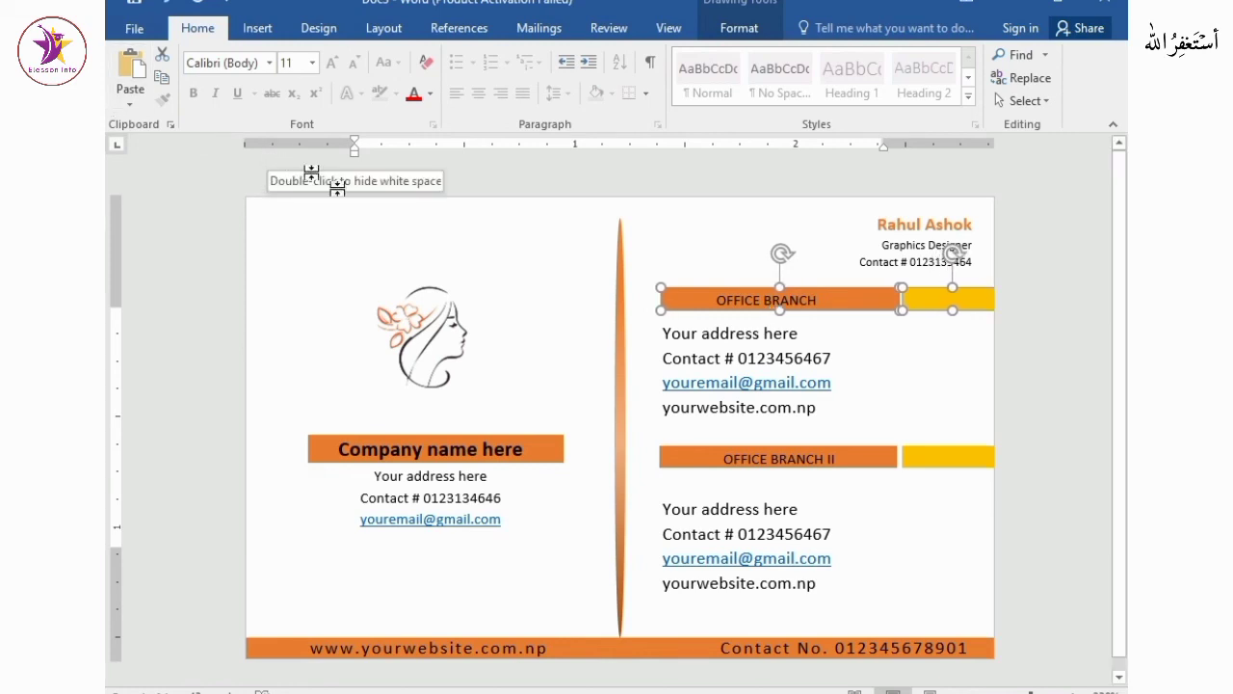
pyautogui.click(906, 409)
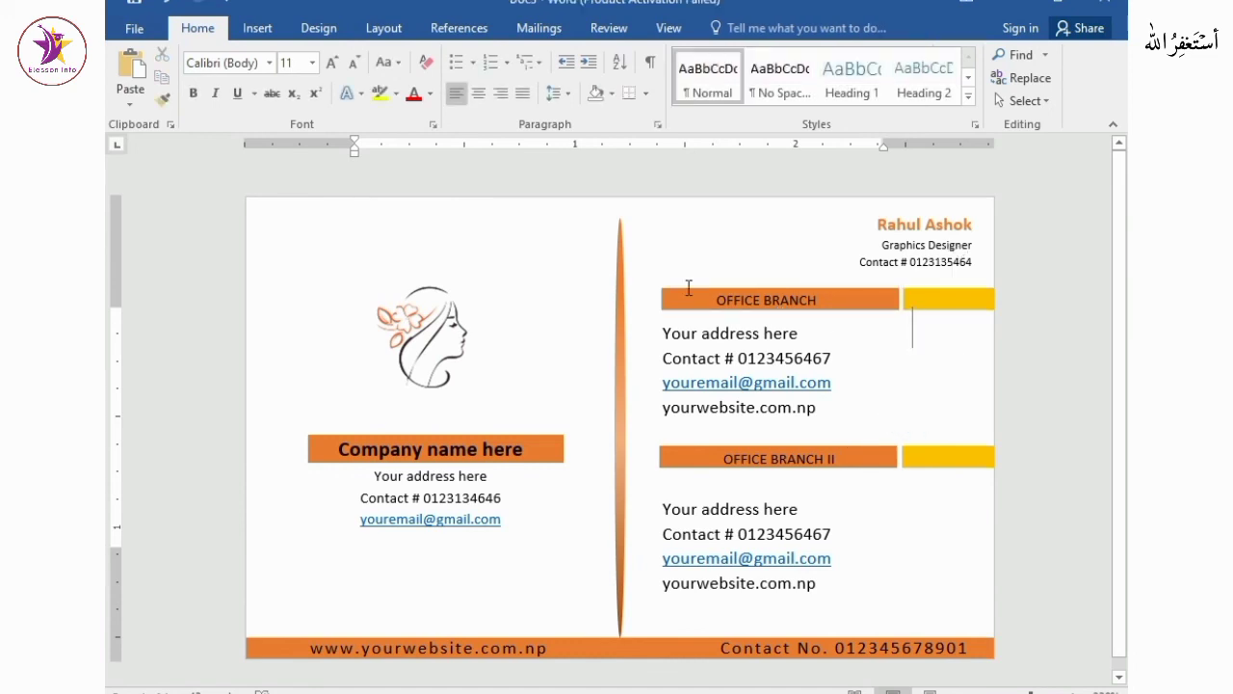
pyautogui.scroll(-10, 329, 603)
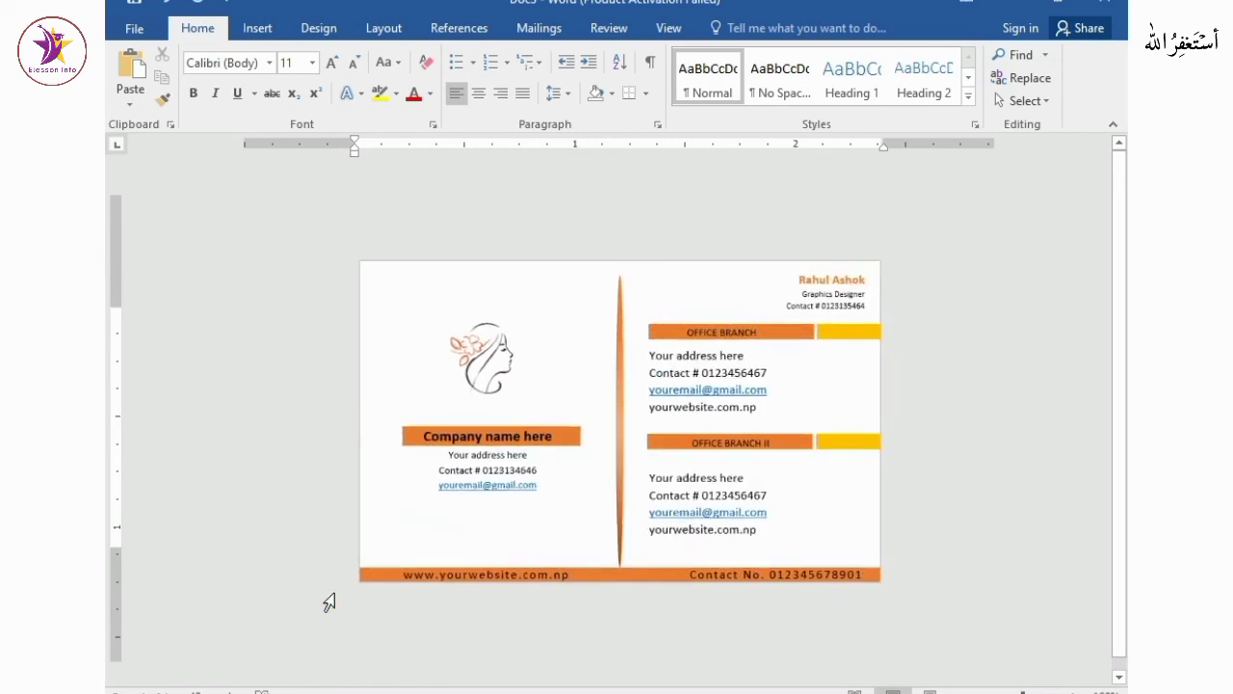